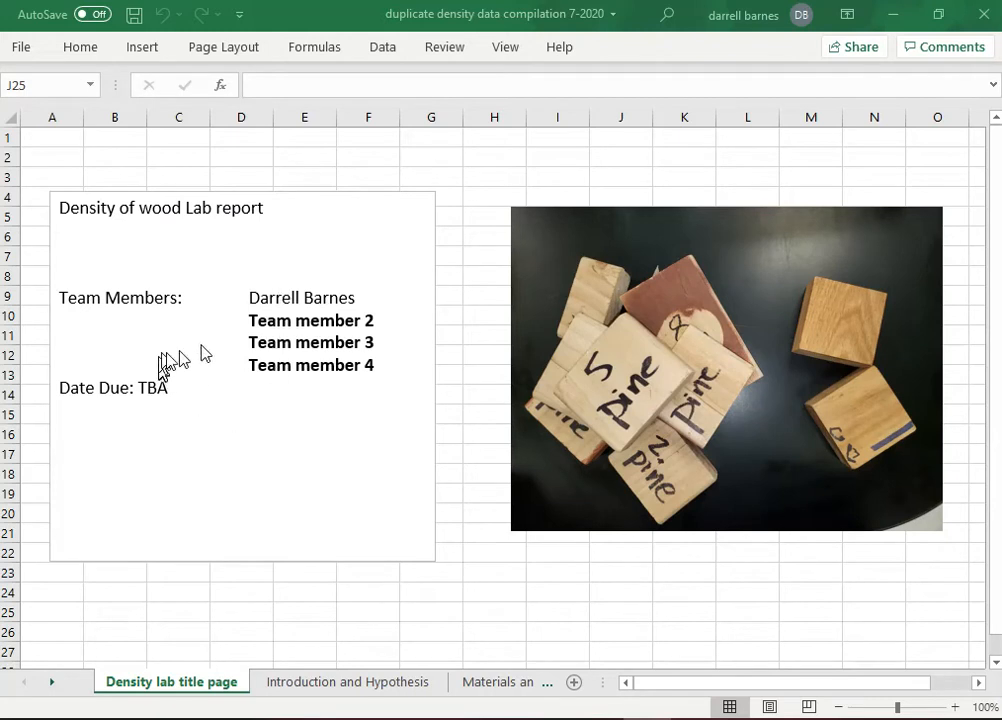
# Step: Review the report's sheets from Introduction and Hypothesis through Outlier calculation and Discussion and Conclusion to MLA Sources Cited
pyautogui.click(316, 684)
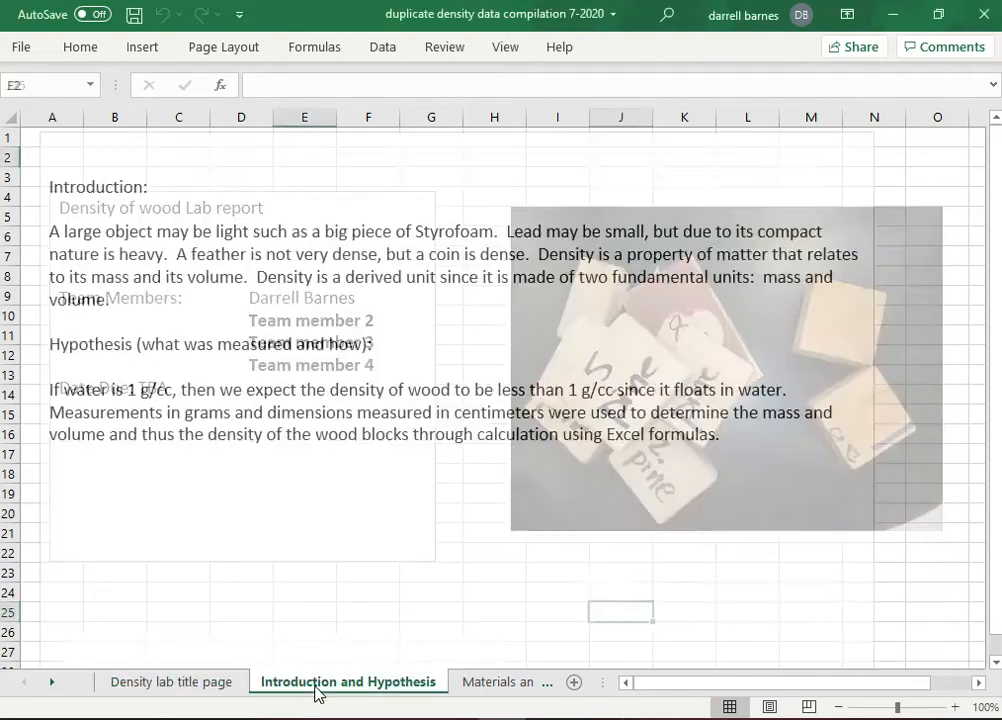
pyautogui.click(499, 686)
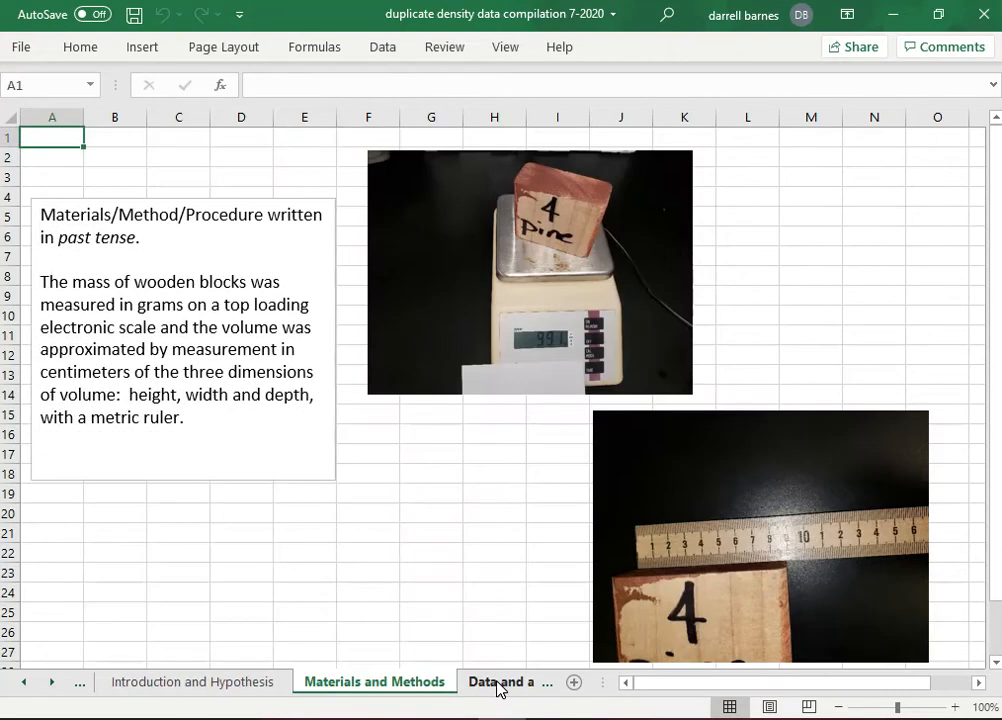
pyautogui.click(499, 686)
pyautogui.click(52, 683)
pyautogui.click(53, 684)
pyautogui.click(130, 688)
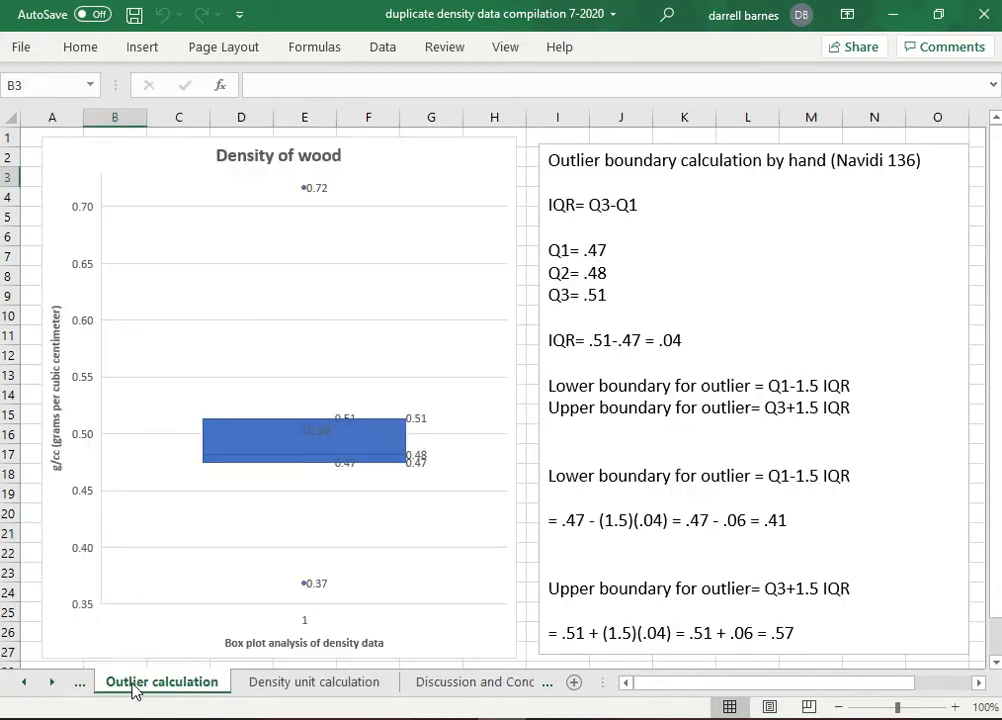
pyautogui.click(52, 683)
pyautogui.click(290, 689)
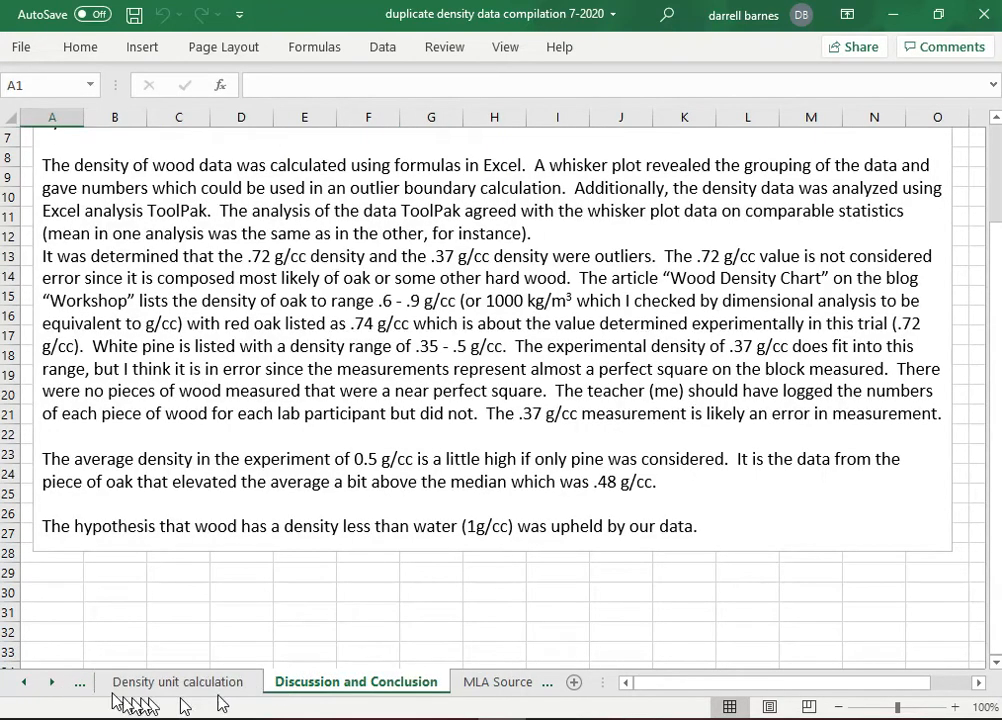
pyautogui.click(53, 686)
pyautogui.click(325, 684)
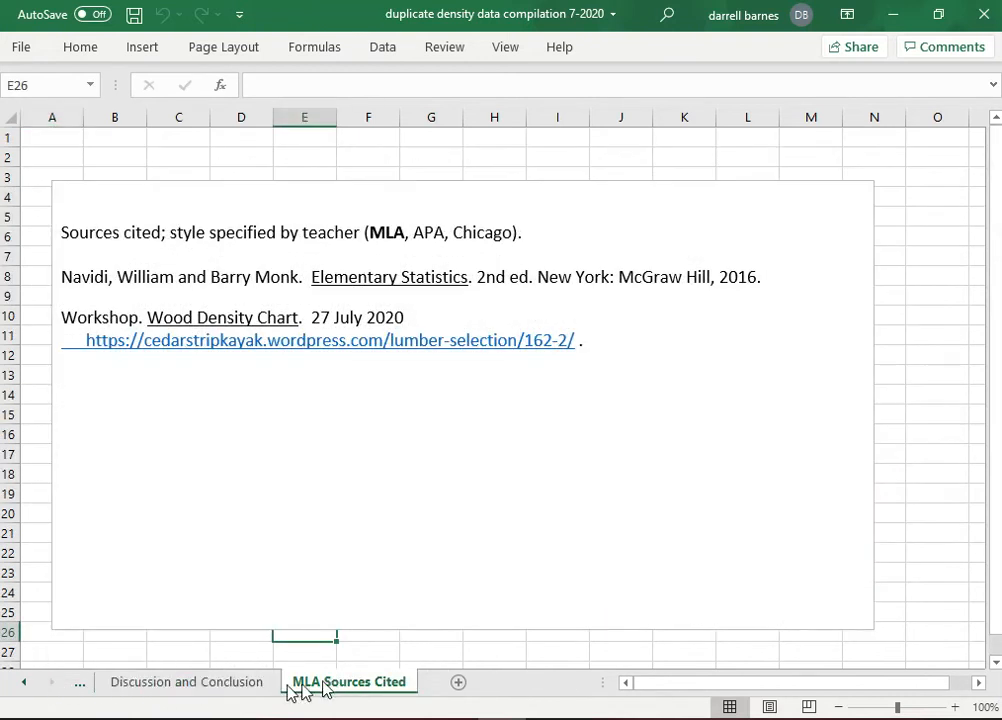
# Step: On the Density lab title page sheet, set the title "Density of wood Lab report" to font size 24
pyautogui.click(26, 683)
pyautogui.click(26, 683)
pyautogui.click(26, 683)
pyautogui.click(26, 683)
pyautogui.click(26, 683)
pyautogui.click(26, 683)
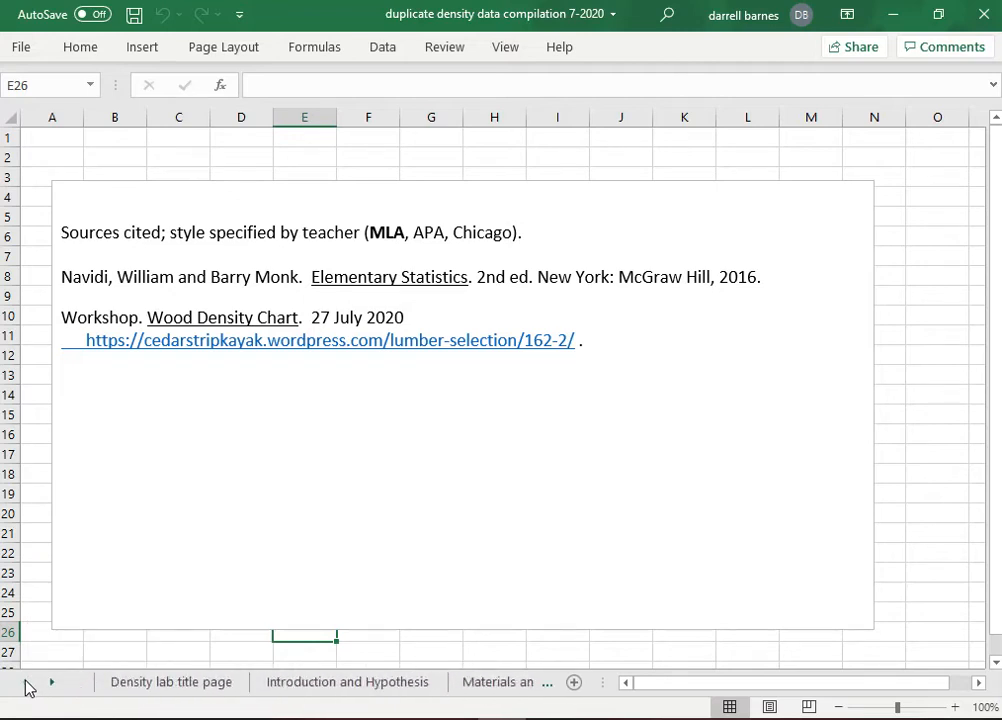
pyautogui.click(160, 686)
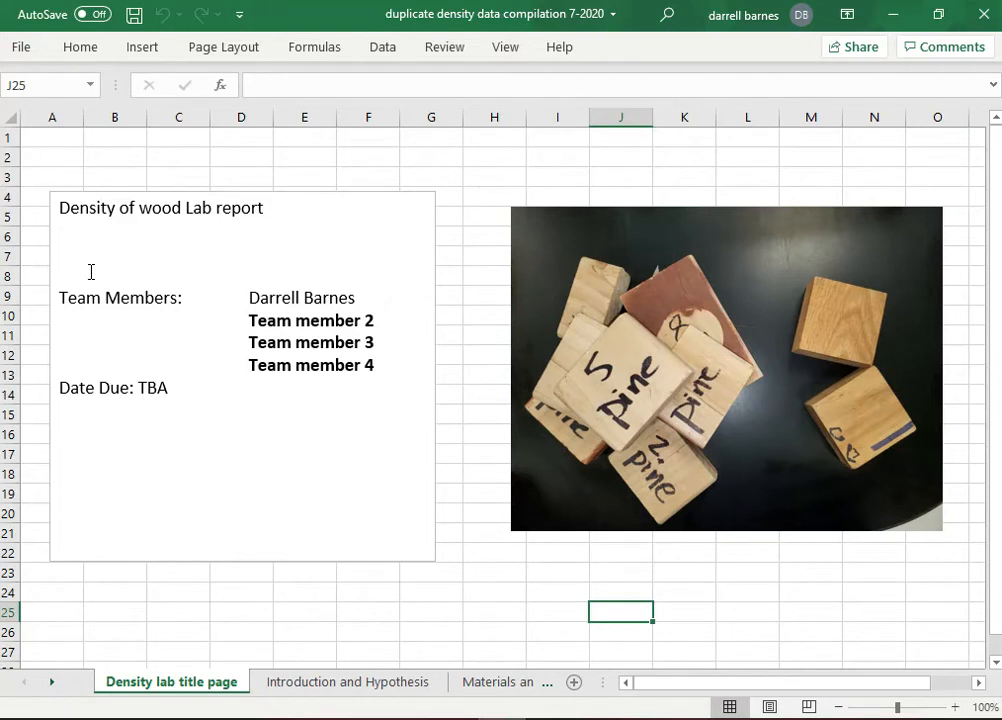
pyautogui.click(62, 208)
pyautogui.moveTo(59, 208); pyautogui.dragTo(268, 215)
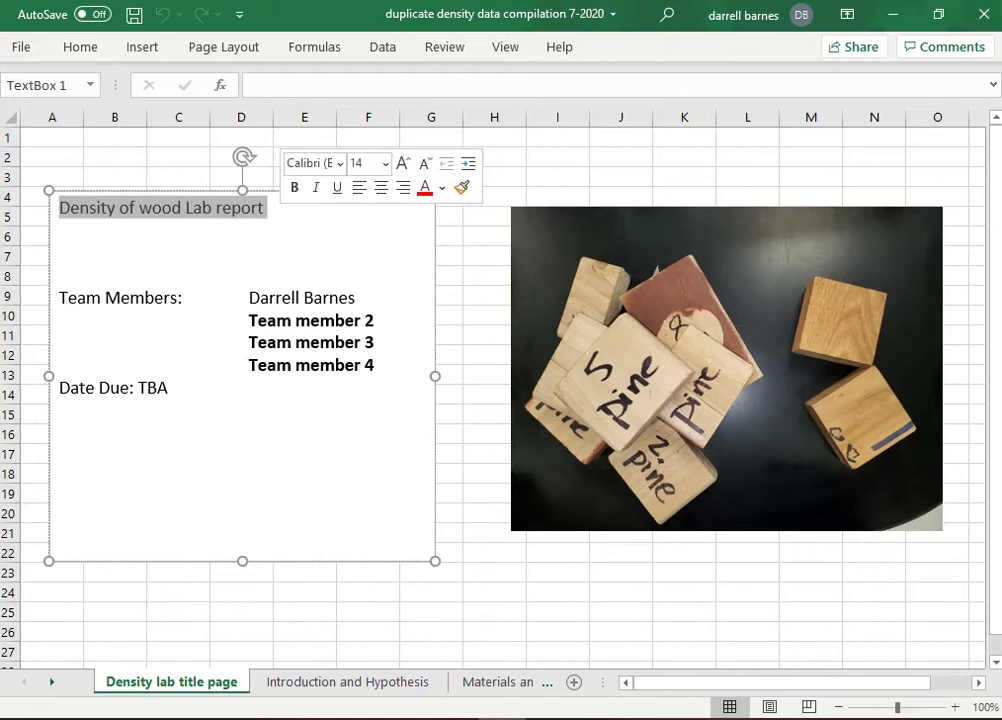
pyautogui.click(385, 163)
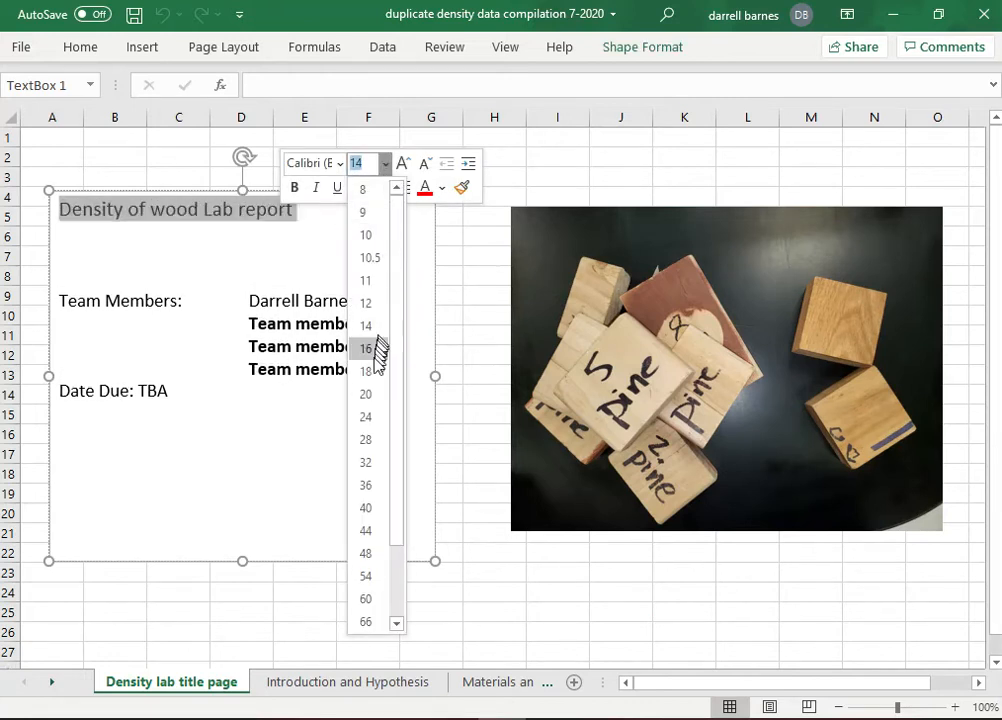
pyautogui.click(366, 417)
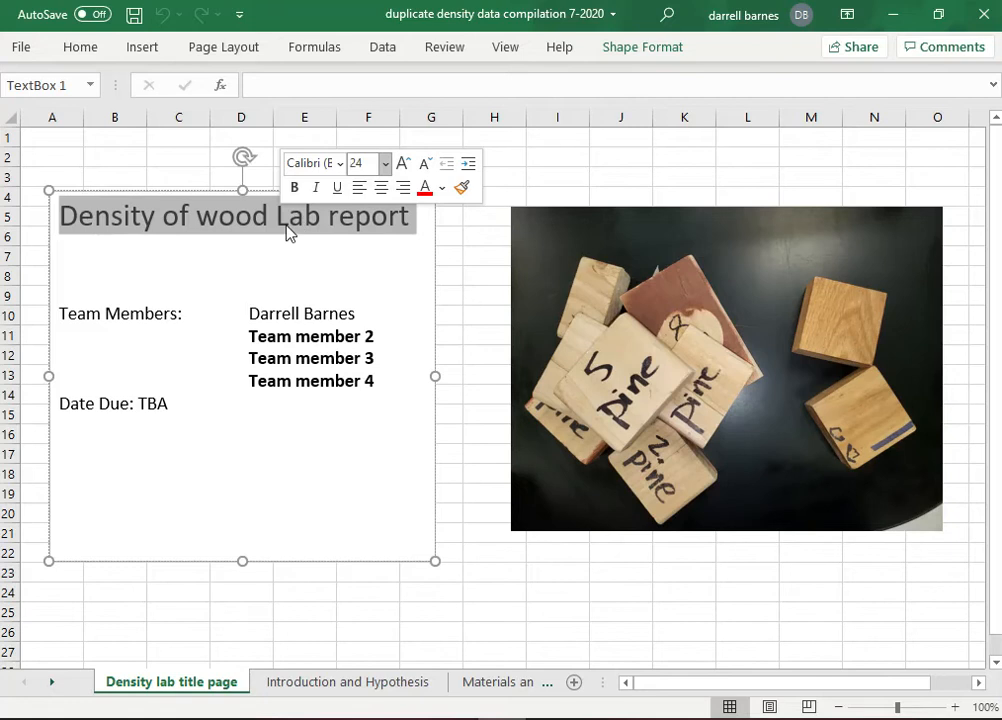
pyautogui.click(283, 250)
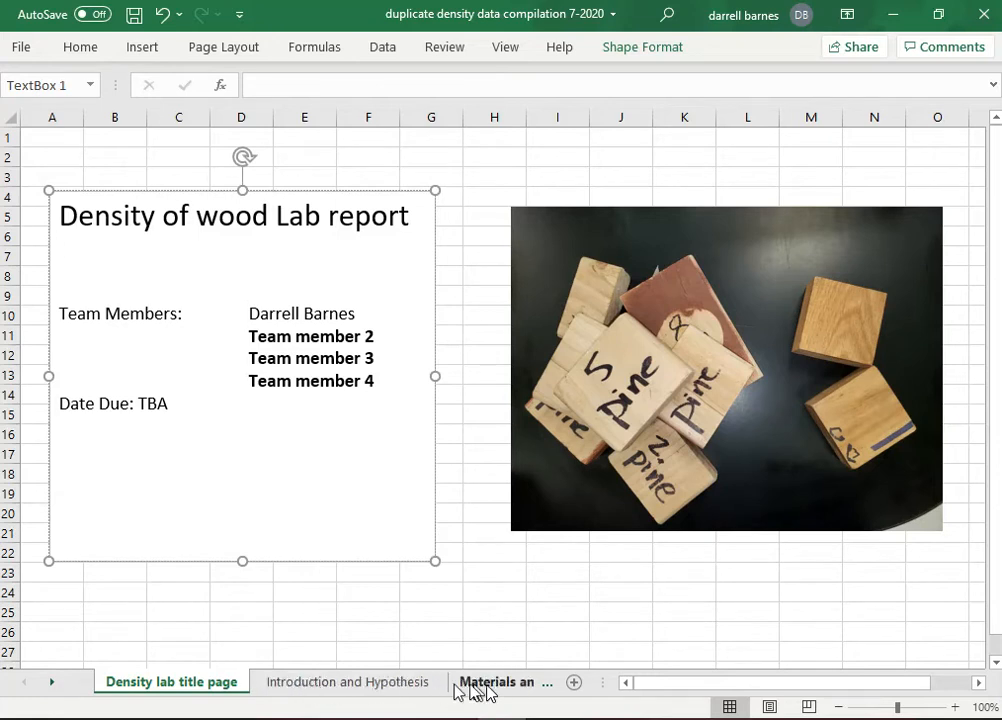
# Step: Look at the Data and analysis sheet and go back to the Density lab title page sheet
pyautogui.click(51, 682)
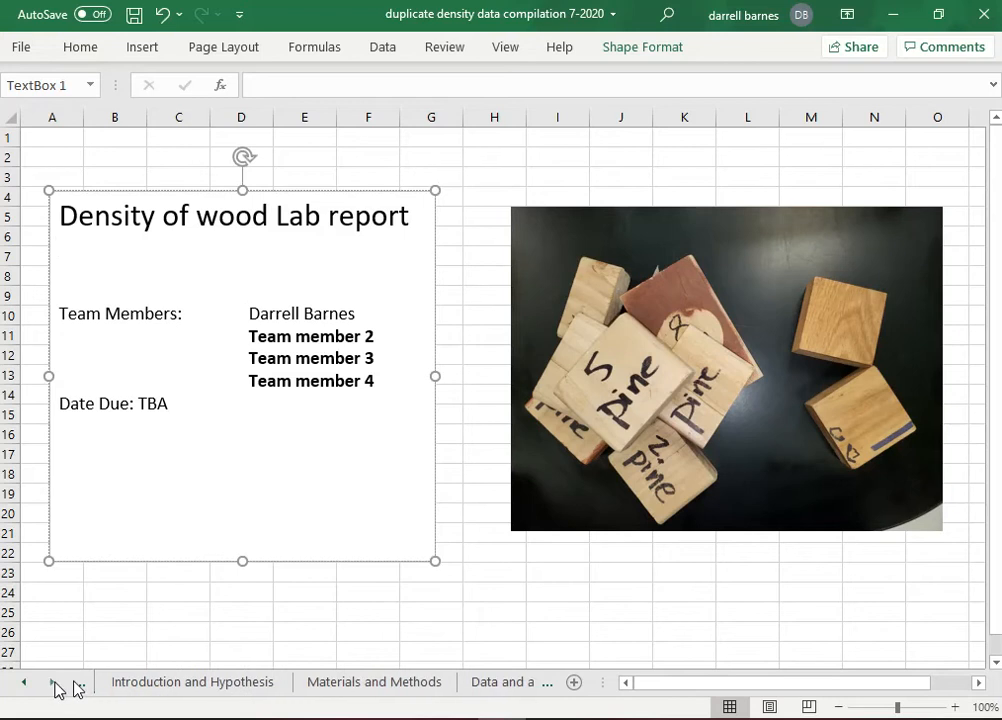
pyautogui.click(481, 688)
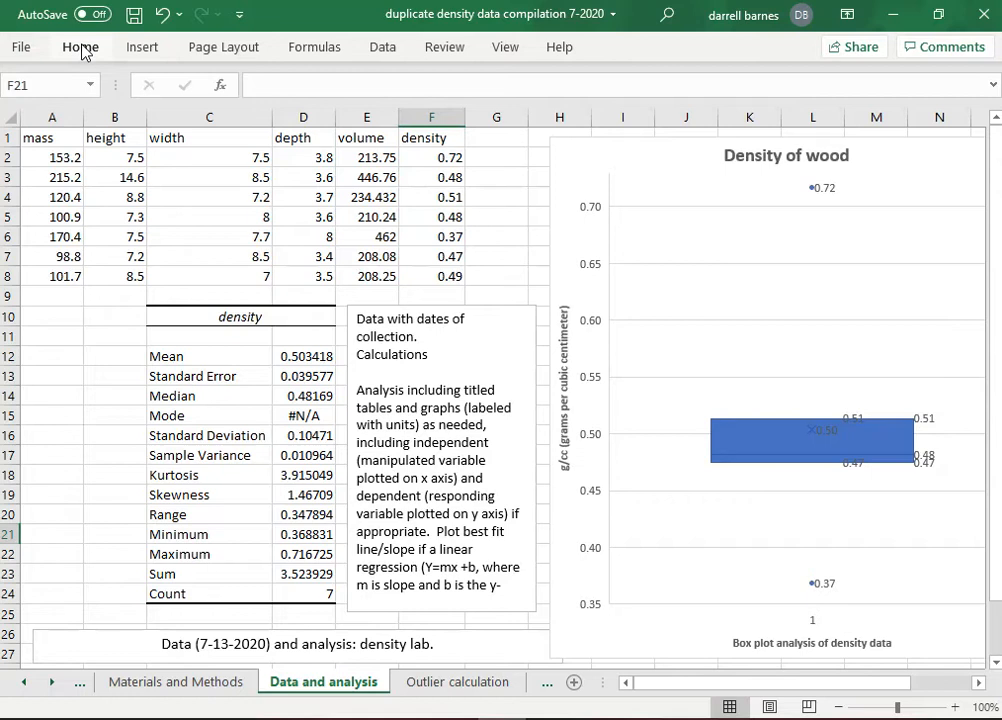
pyautogui.click(24, 683)
pyautogui.click(24, 683)
pyautogui.click(24, 683)
pyautogui.click(140, 684)
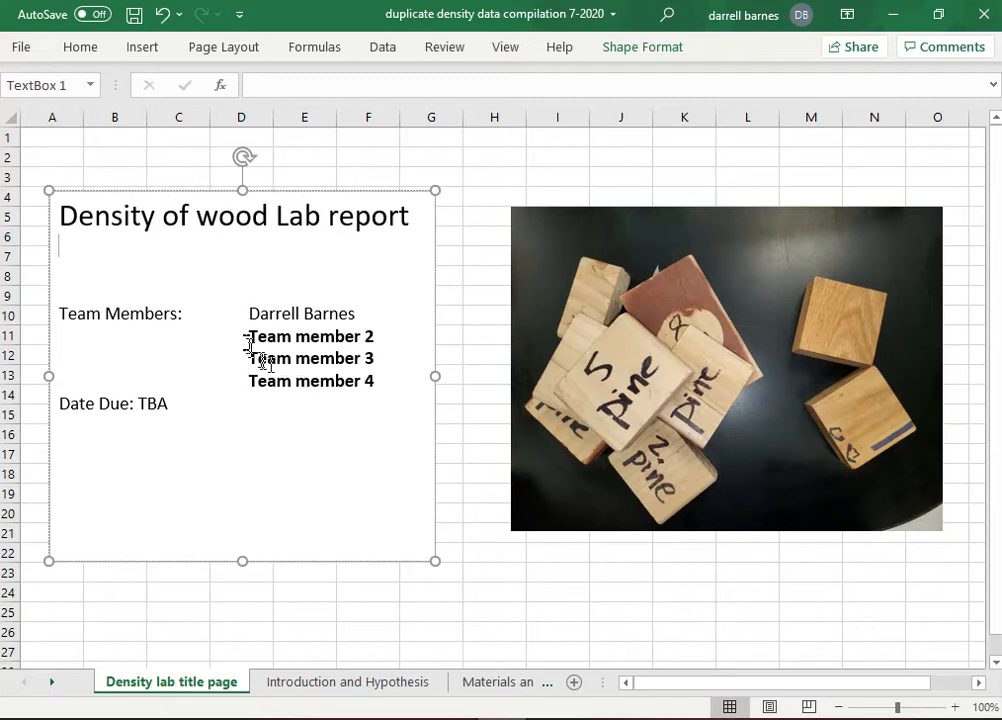
# Step: Copy the Team member 2 to 4 lines and paste them on a new line below Team member 4
pyautogui.moveTo(251, 337); pyautogui.dragTo(350, 372)
pyautogui.rightClick(350, 327)
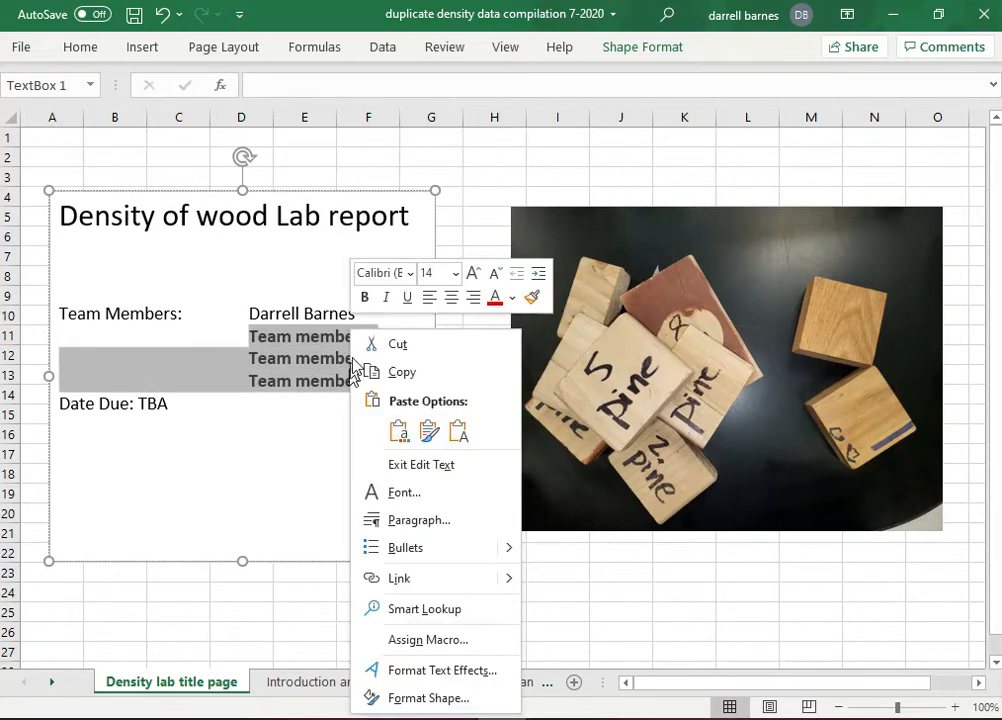
pyautogui.click(400, 370)
pyautogui.click(382, 391)
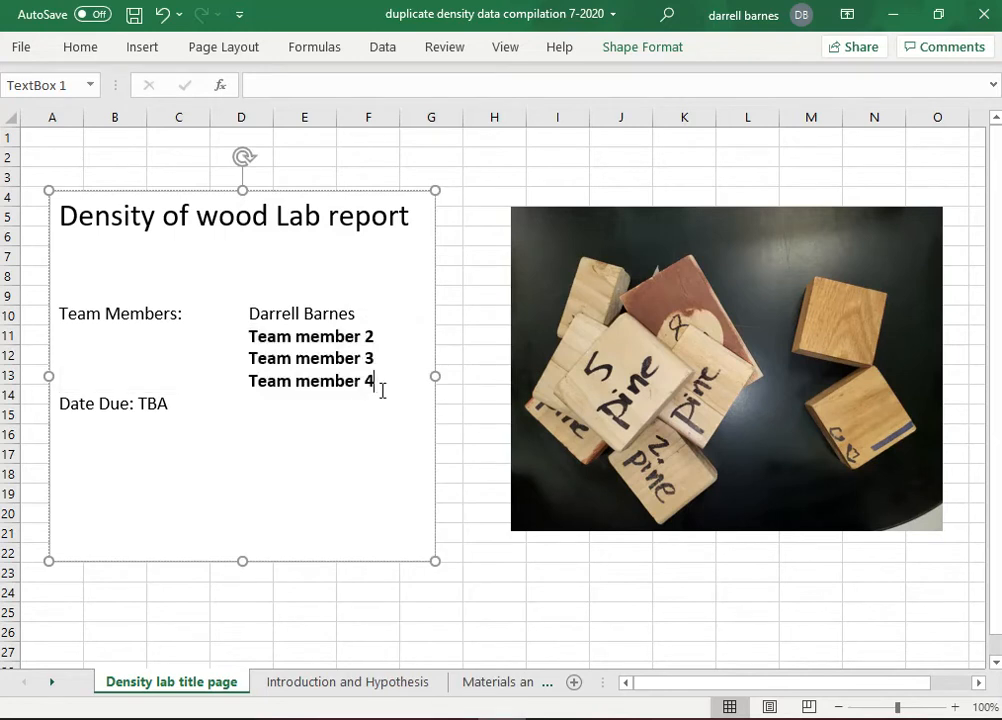
pyautogui.press('Return')
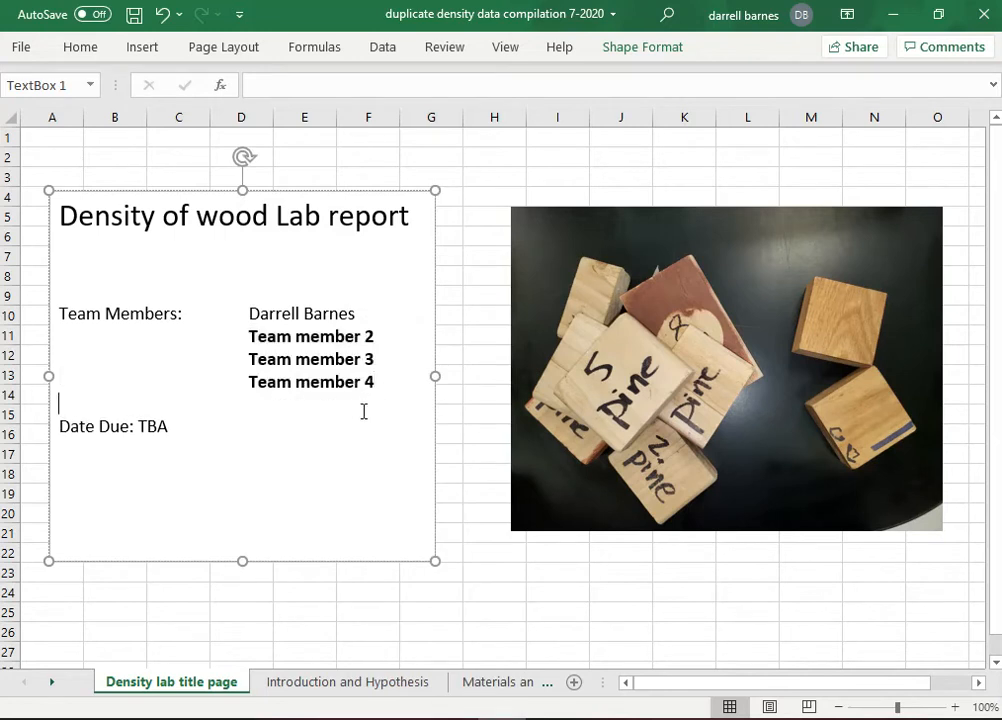
pyautogui.rightClick(364, 411)
pyautogui.click(411, 130)
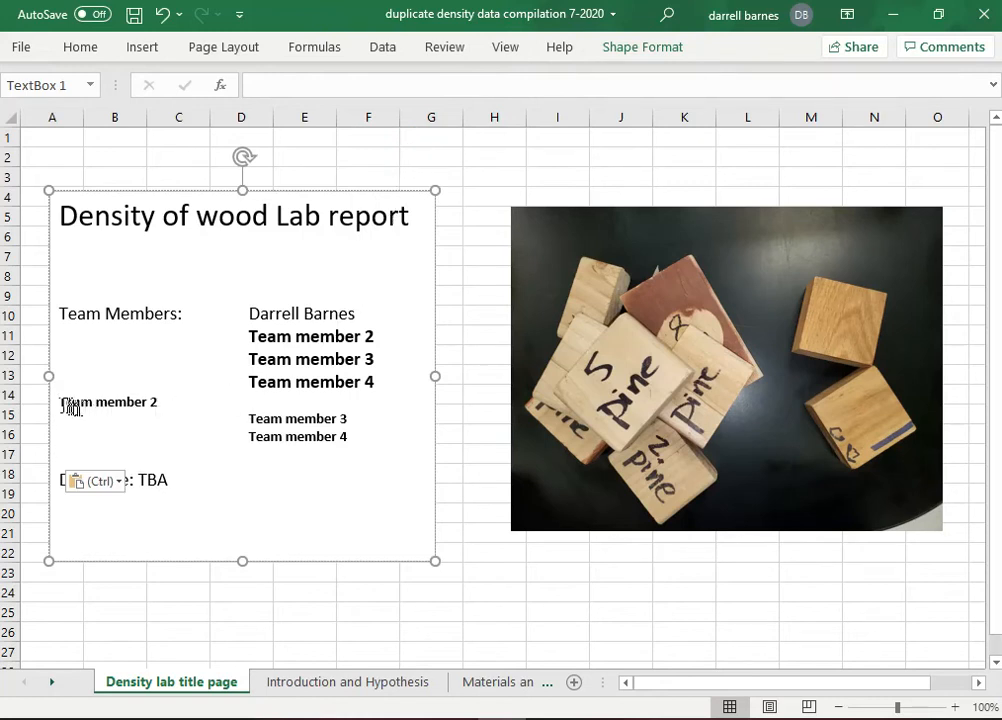
# Step: Indent the pasted Team member 2 line with two tabs to align it with the names above
pyautogui.click(59, 402)
pyautogui.press('Tab')
pyautogui.press('Tab')
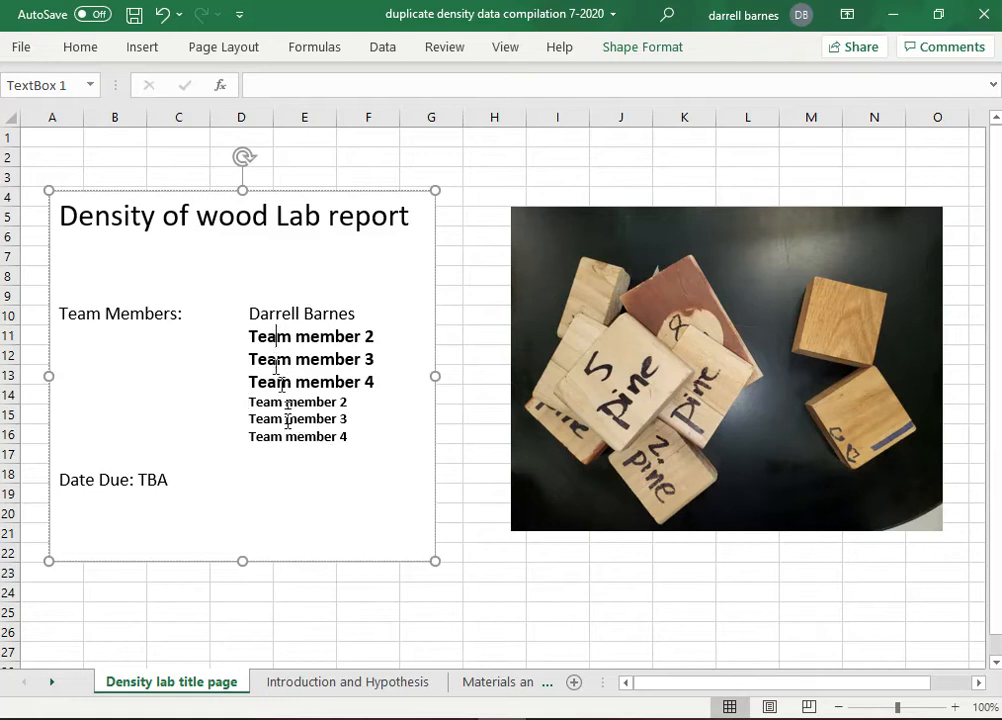
# Step: Remove the bold formatting from the whole list of team member names and set its font size to 14
pyautogui.click(88, 52)
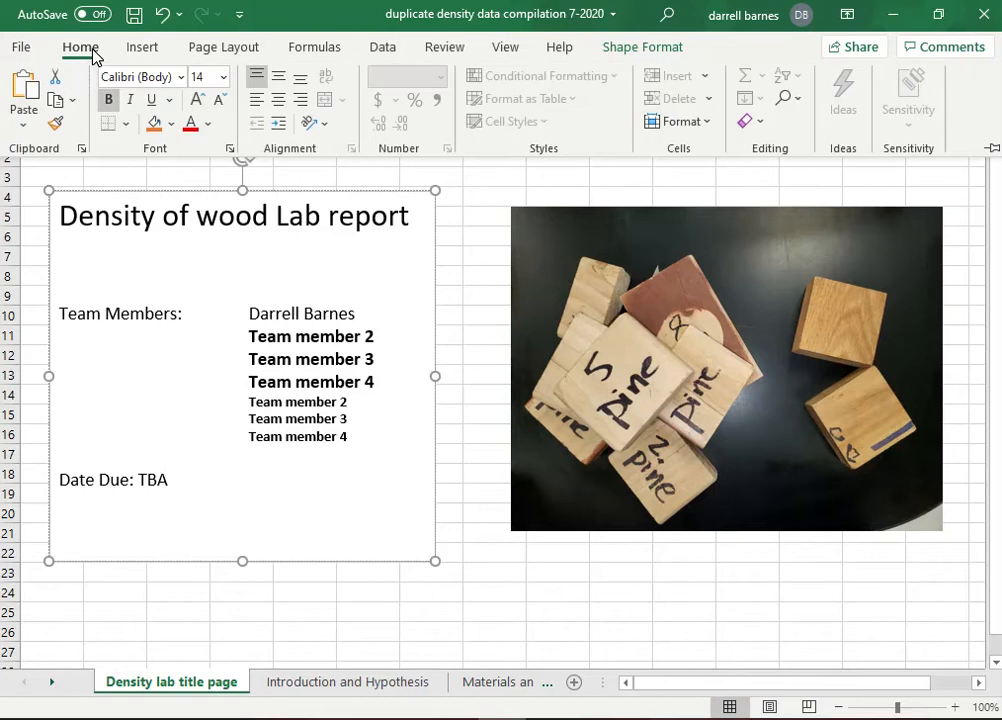
pyautogui.click(250, 402)
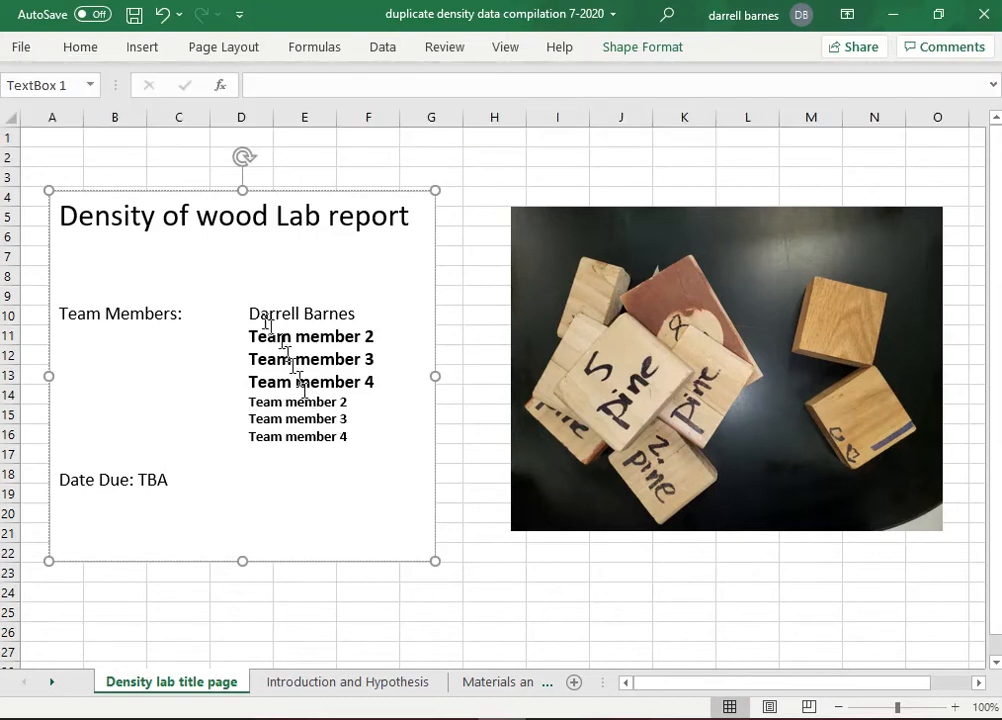
pyautogui.moveTo(249, 313); pyautogui.dragTo(353, 432)
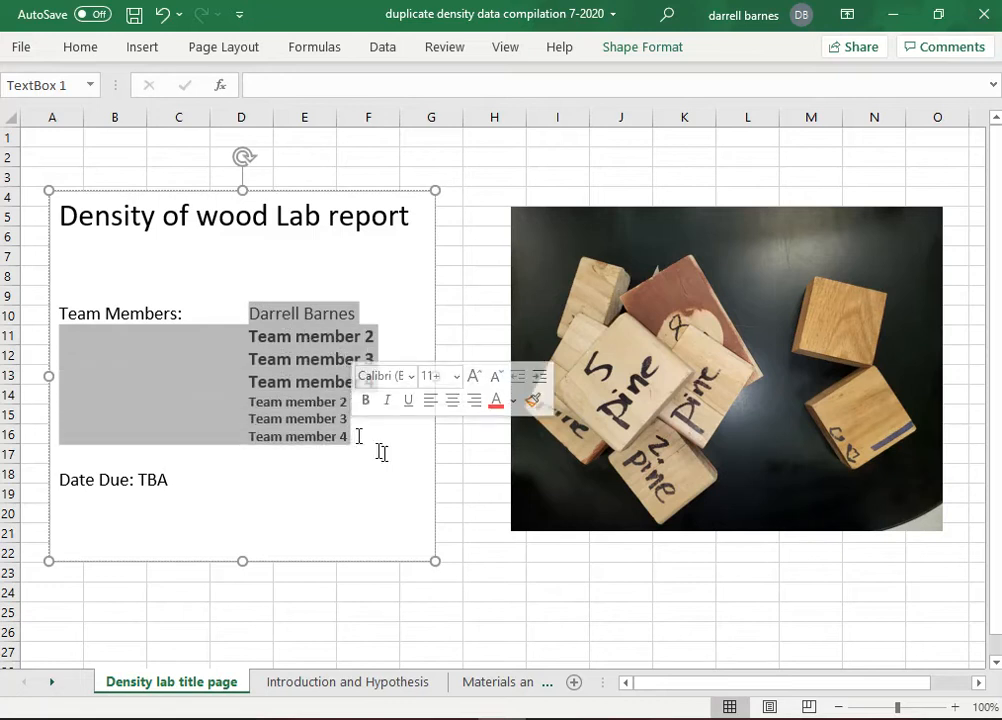
pyautogui.click(88, 50)
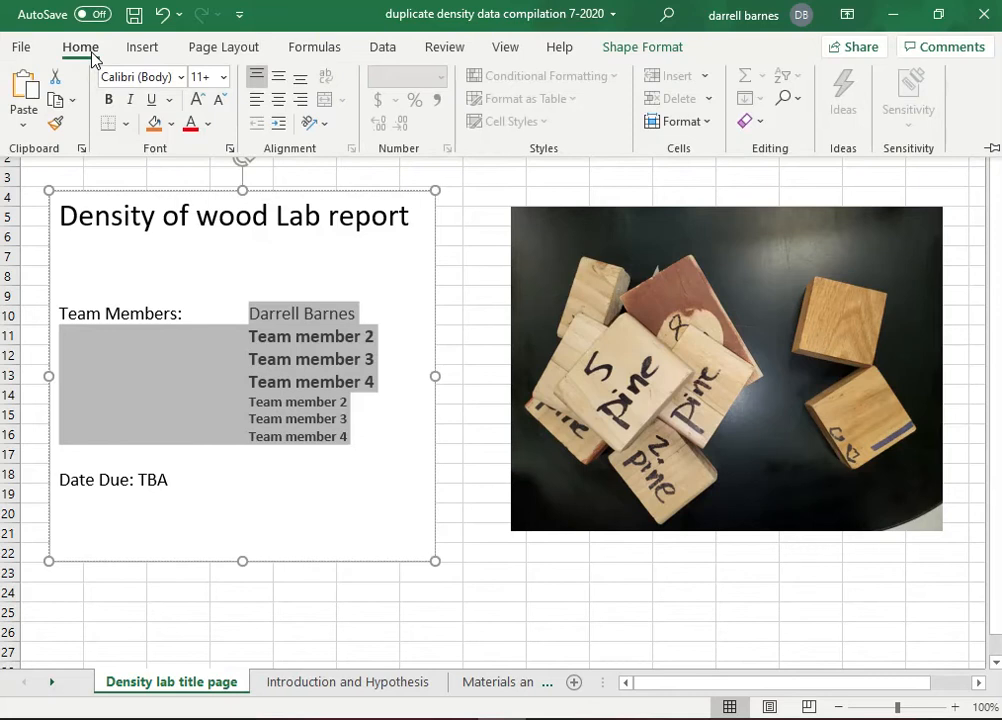
pyautogui.click(106, 101)
pyautogui.click(107, 104)
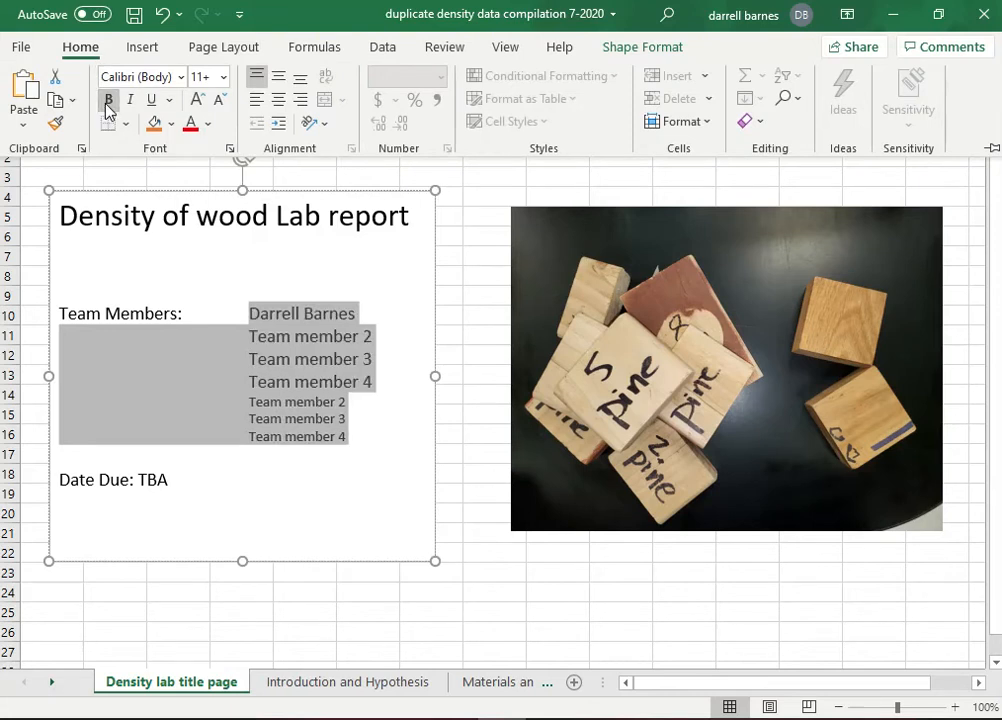
pyautogui.click(223, 78)
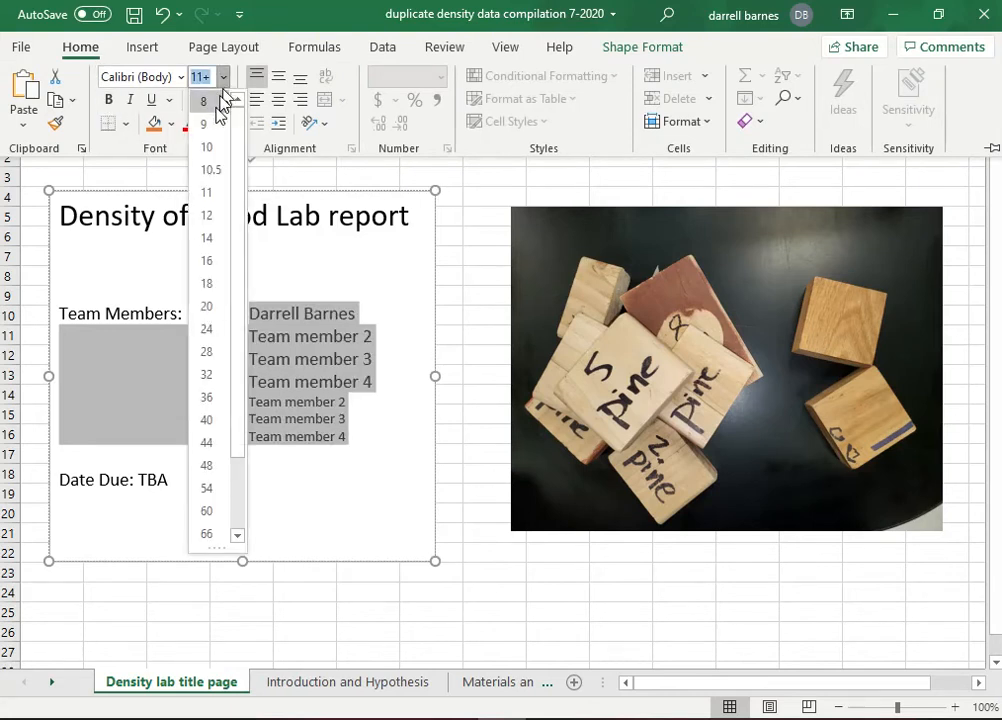
pyautogui.click(222, 240)
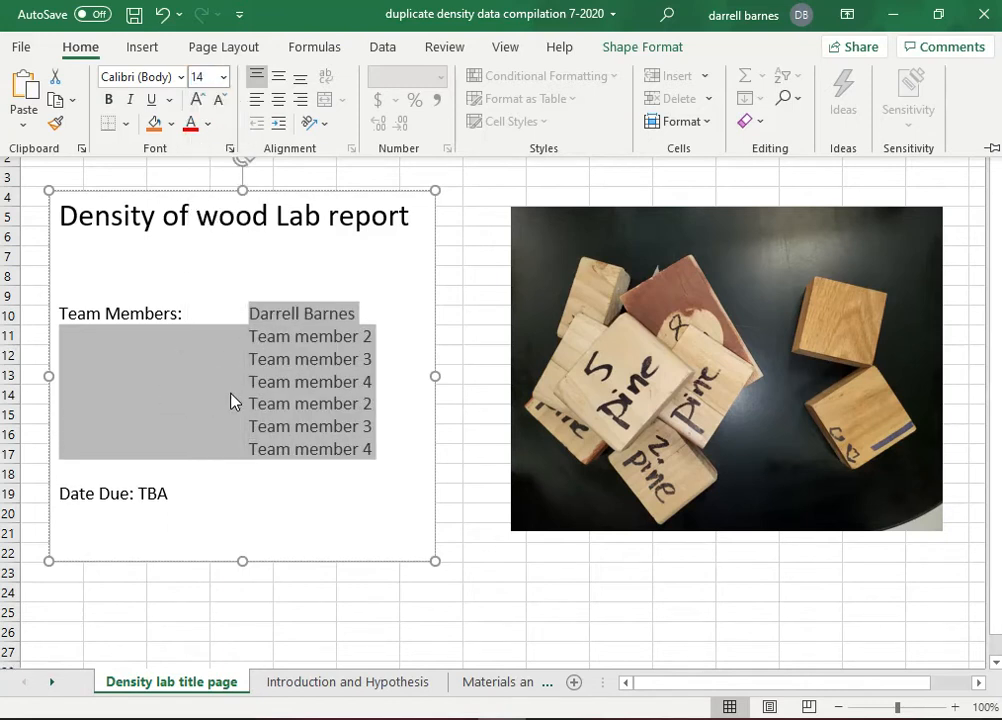
pyautogui.hotkey('ctrl', 'F1')
# Step: Renumber the three pasted team member lines as Team member 5, 6 and 7
pyautogui.click(334, 404)
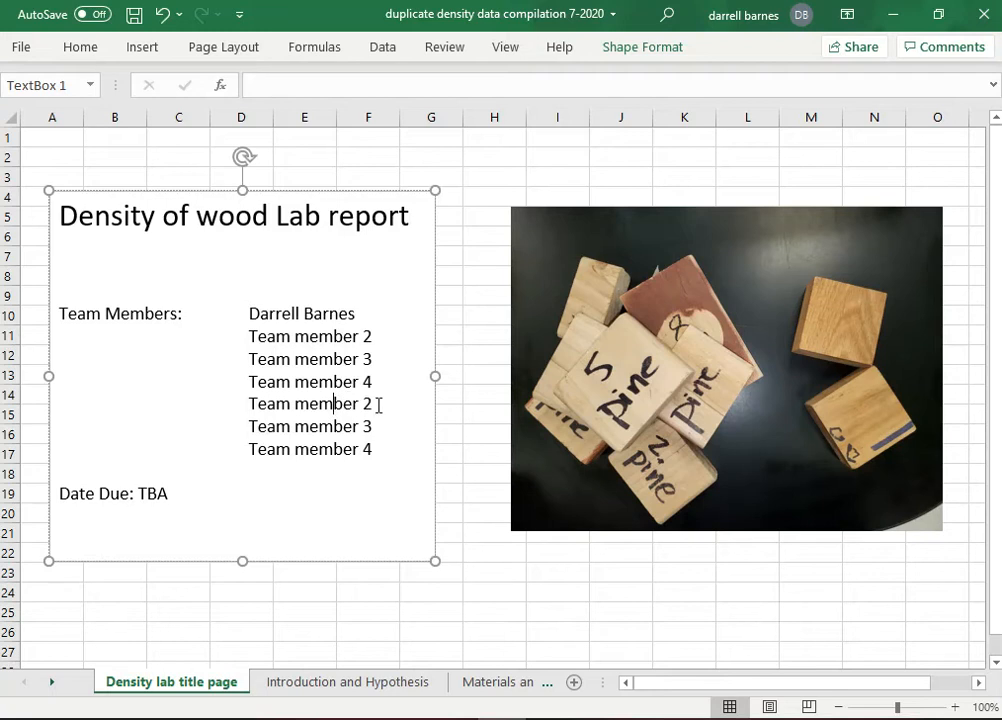
pyautogui.press('BackSpace')
pyautogui.write('5')
pyautogui.click(370, 426)
pyautogui.press('BackSpace')
pyautogui.write('6')
# Step: Insert a line reading "Team member 1" below the first name in the team list
pyautogui.click(354, 316)
pyautogui.press('Return')
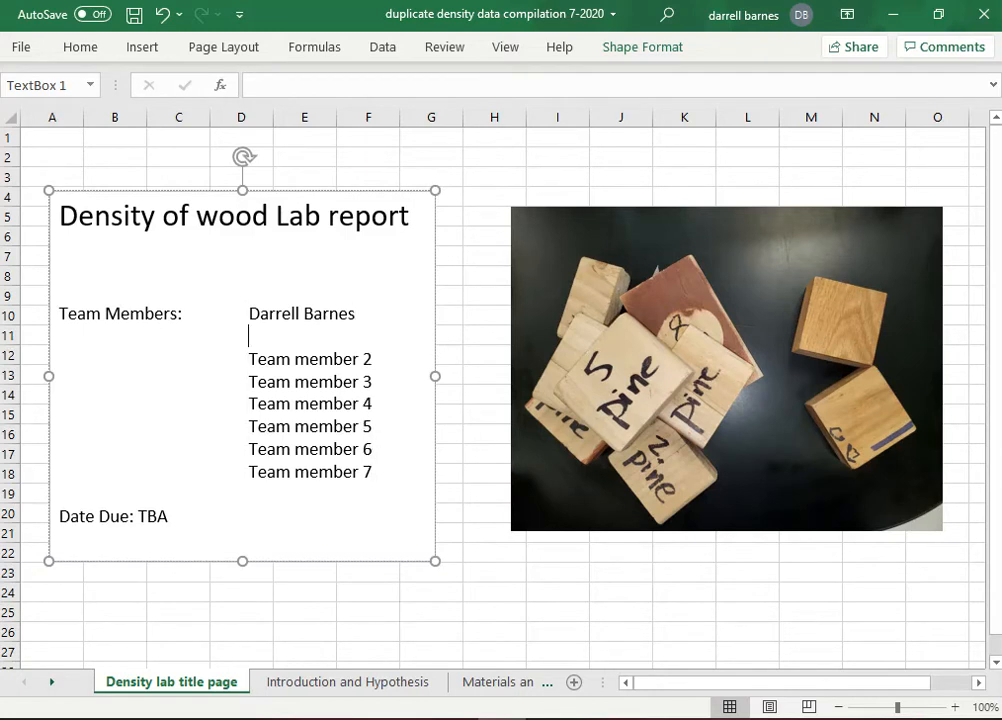
pyautogui.write('Team me')
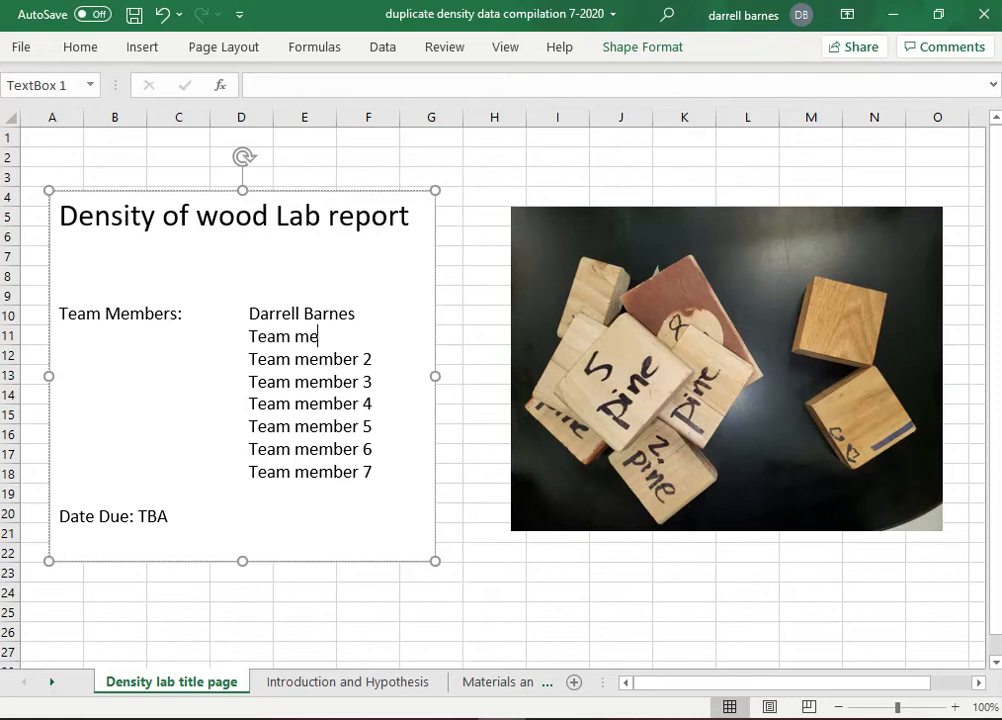
pyautogui.write('mber 1')
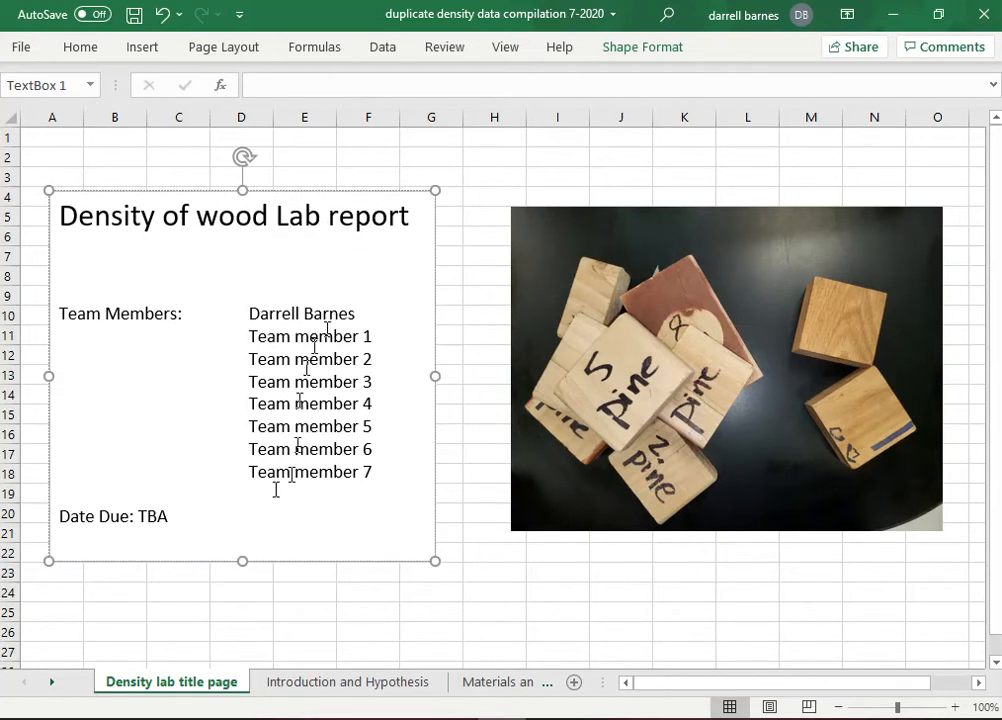
# Step: In the Introduction and Hypothesis text, change "Lead" to "Elemental lead" at the start of the second introduction sentence
pyautogui.click(345, 688)
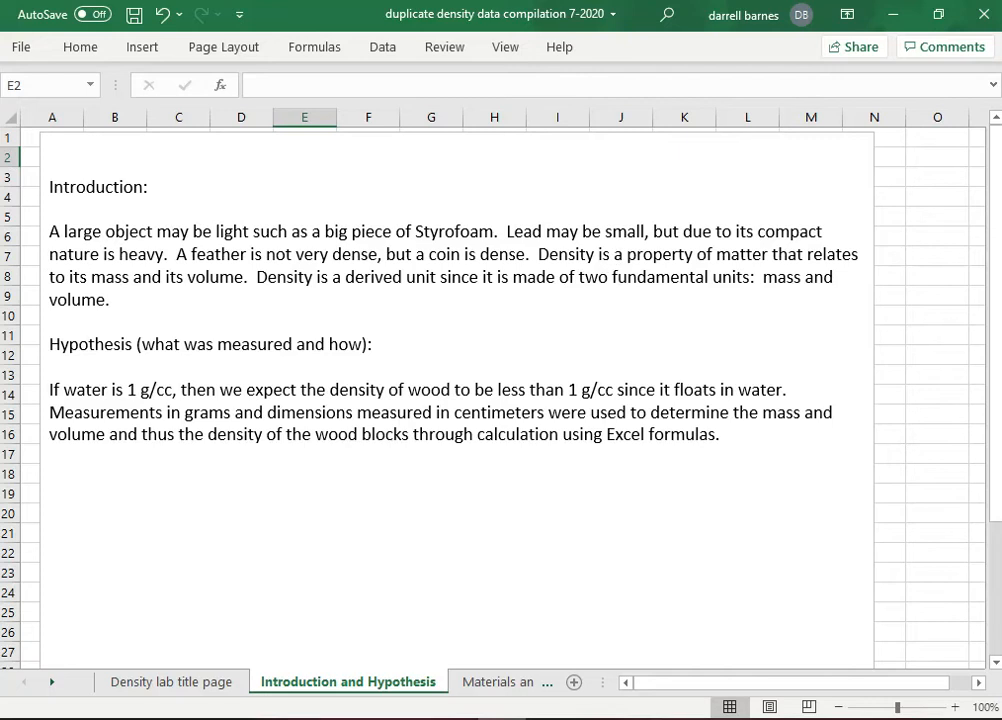
pyautogui.click(515, 250)
pyautogui.click(515, 232)
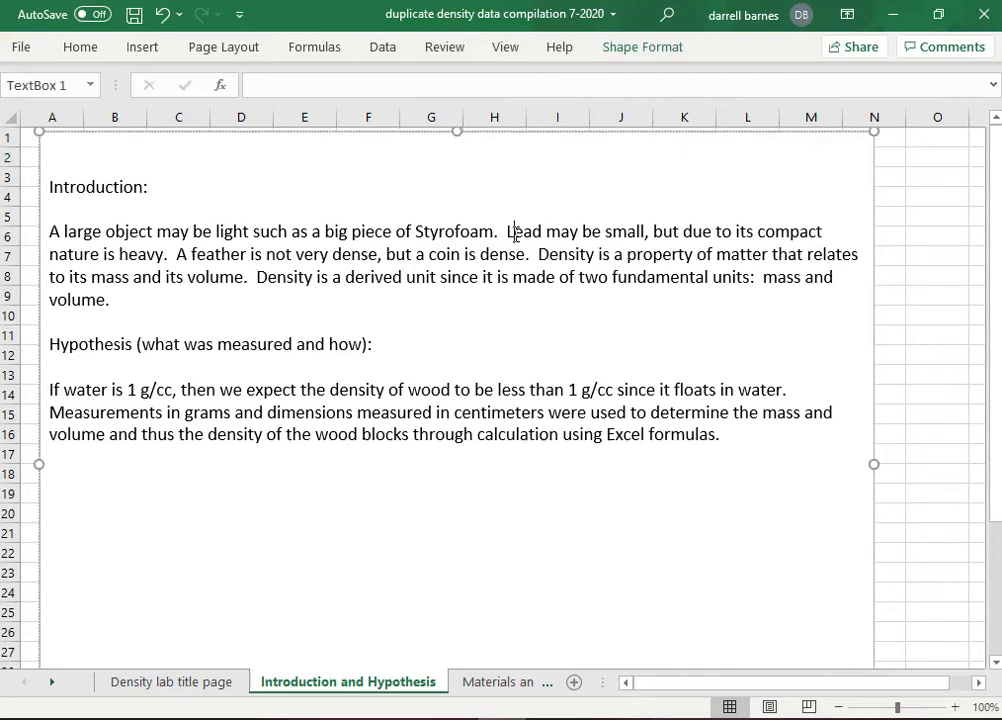
pyautogui.press('BackSpace')
pyautogui.write('Elemem')
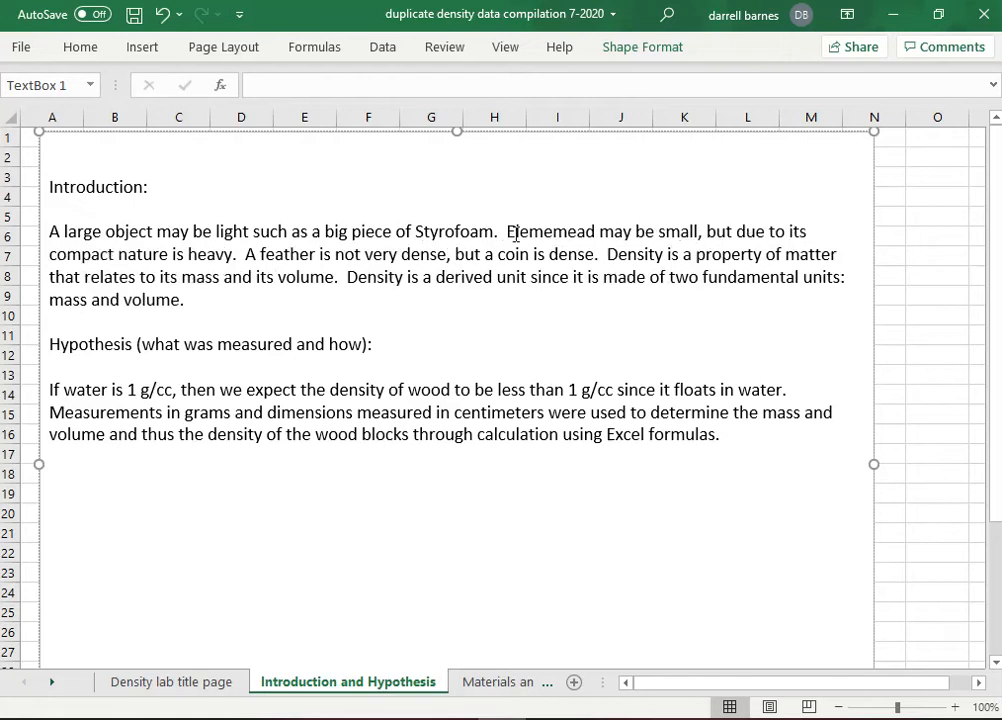
pyautogui.press('BackSpace')
pyautogui.write('ntal l')
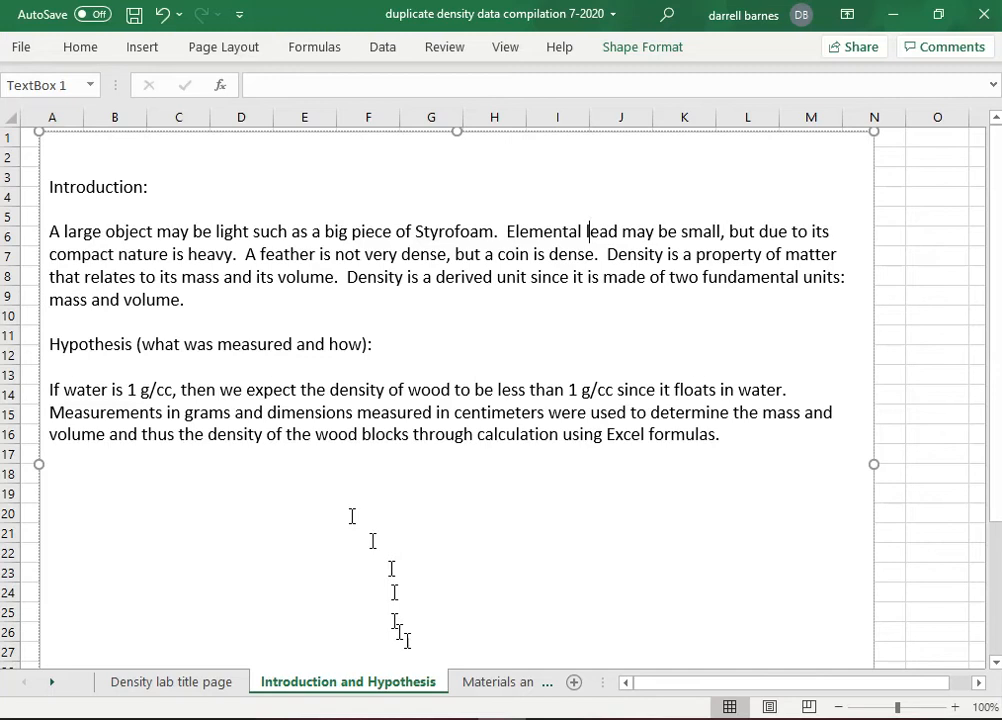
# Step: Open the Materials and Methods sheet
pyautogui.click(491, 682)
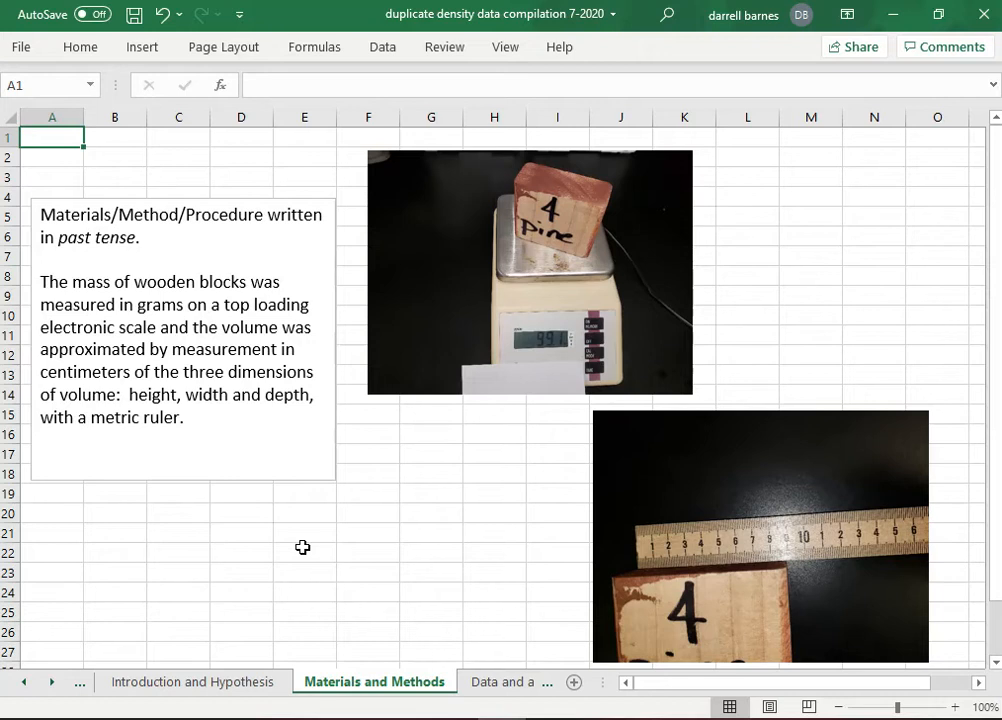
# Step: Extend the Materials and Methods text box downward and start a new paragraph after the metric ruler sentence
pyautogui.click(219, 421)
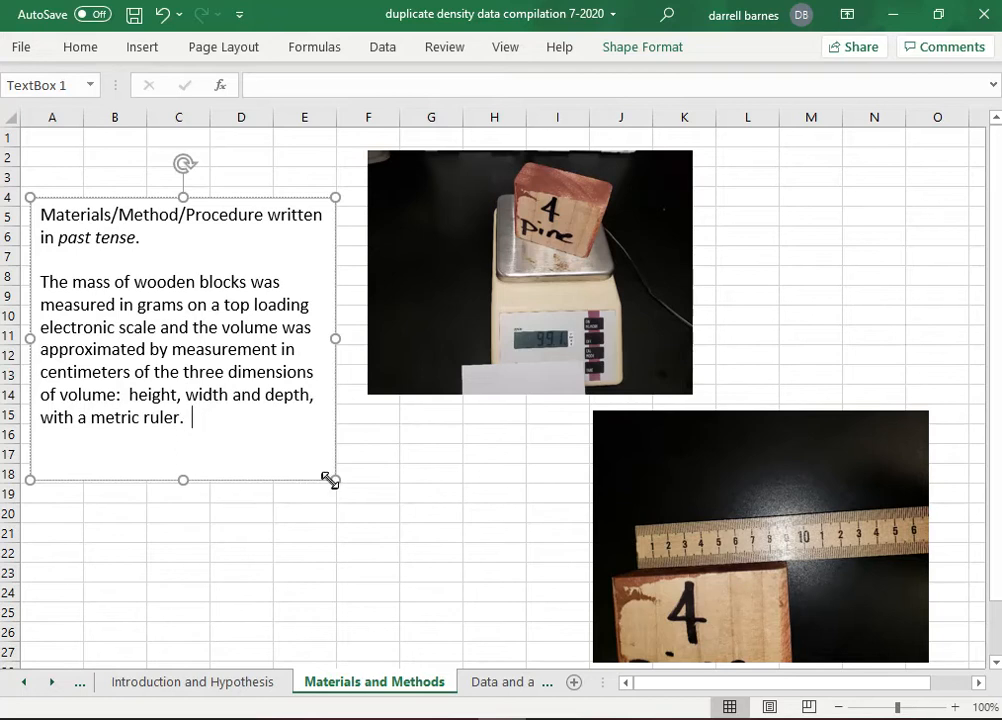
pyautogui.moveTo(331, 477); pyautogui.dragTo(333, 590)
pyautogui.click(219, 422)
pyautogui.press('Return')
pyautogui.press('Return')
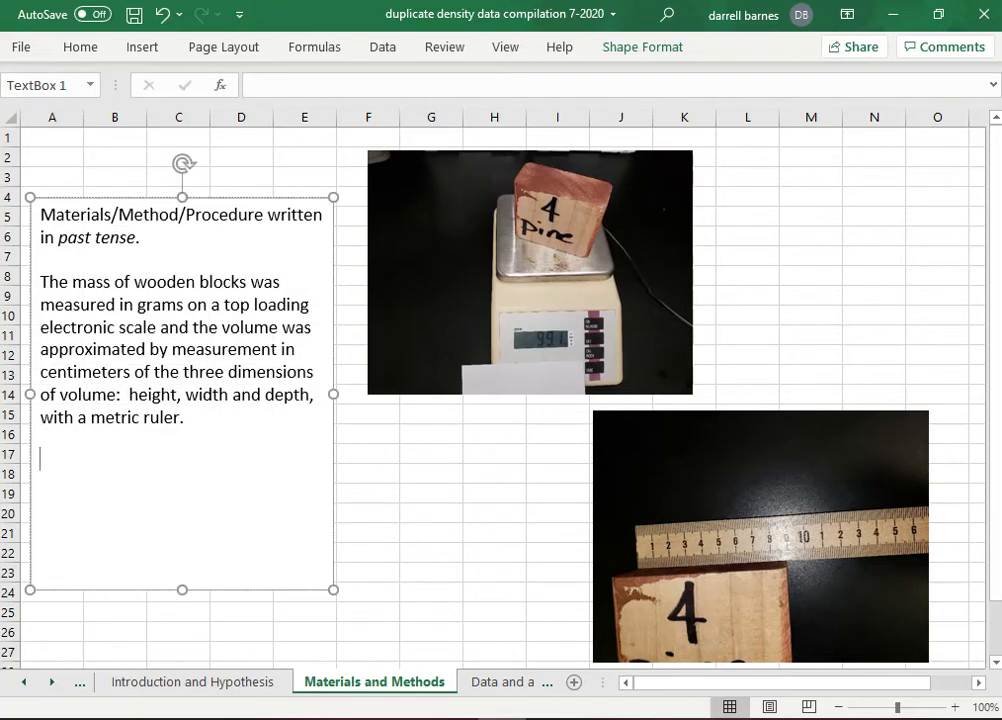
# Step: Add "Students recorded individual data and the lab instructor (me) input the data into this spreadsheet (COVID-19 procedure)." and spell-check the text box
pyautogui.write('Students r')
pyautogui.write('eco')
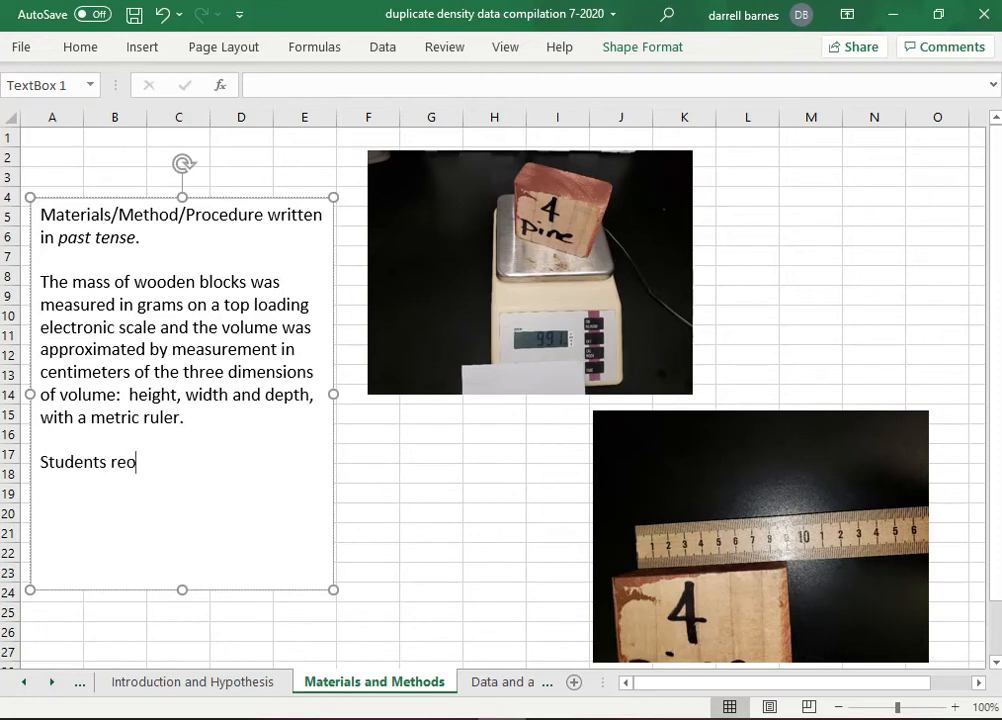
pyautogui.press('BackSpace')
pyautogui.write('corded indivic')
pyautogui.write('ual')
pyautogui.press('BackSpace')
pyautogui.press('BackSpace')
pyautogui.press('BackSpace')
pyautogui.press('BackSpace')
pyautogui.write('dual')
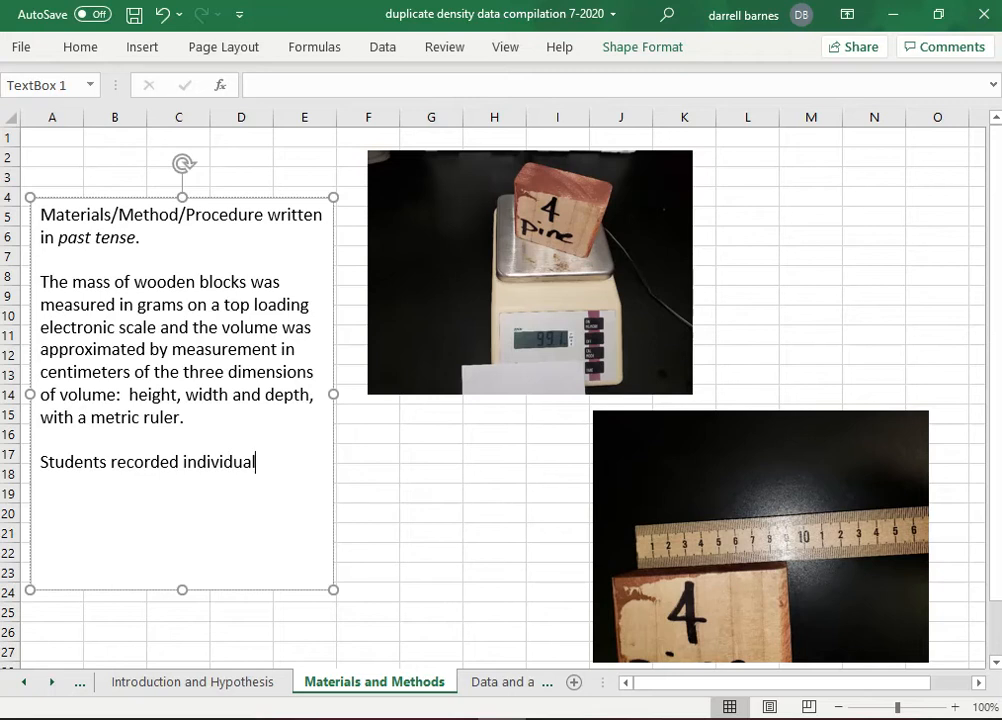
pyautogui.write(' data and ')
pyautogui.write('I')
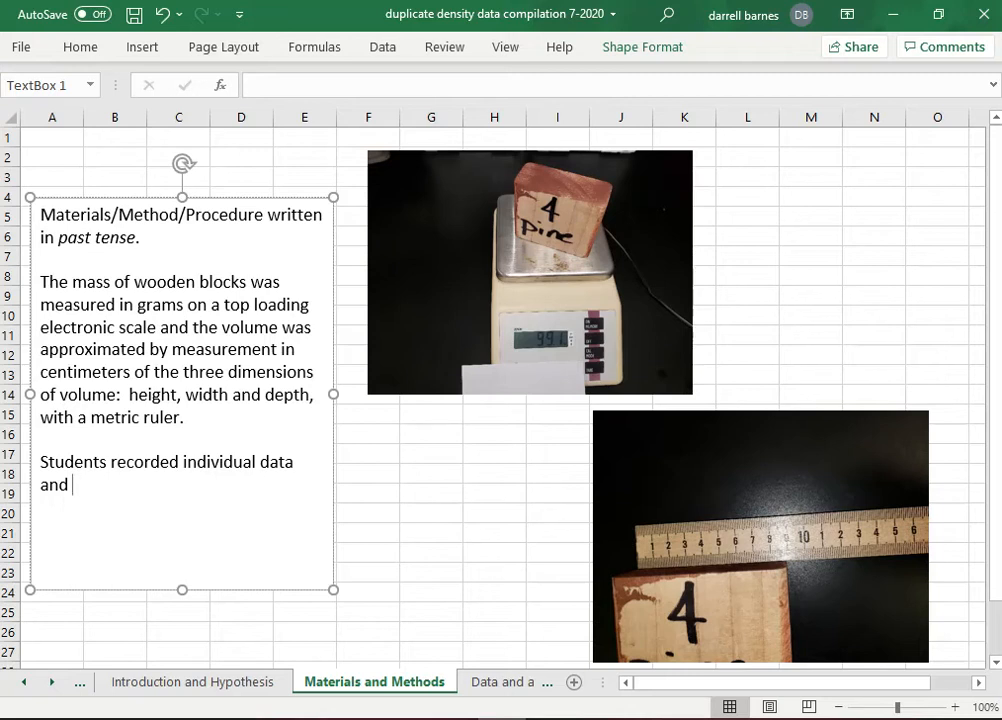
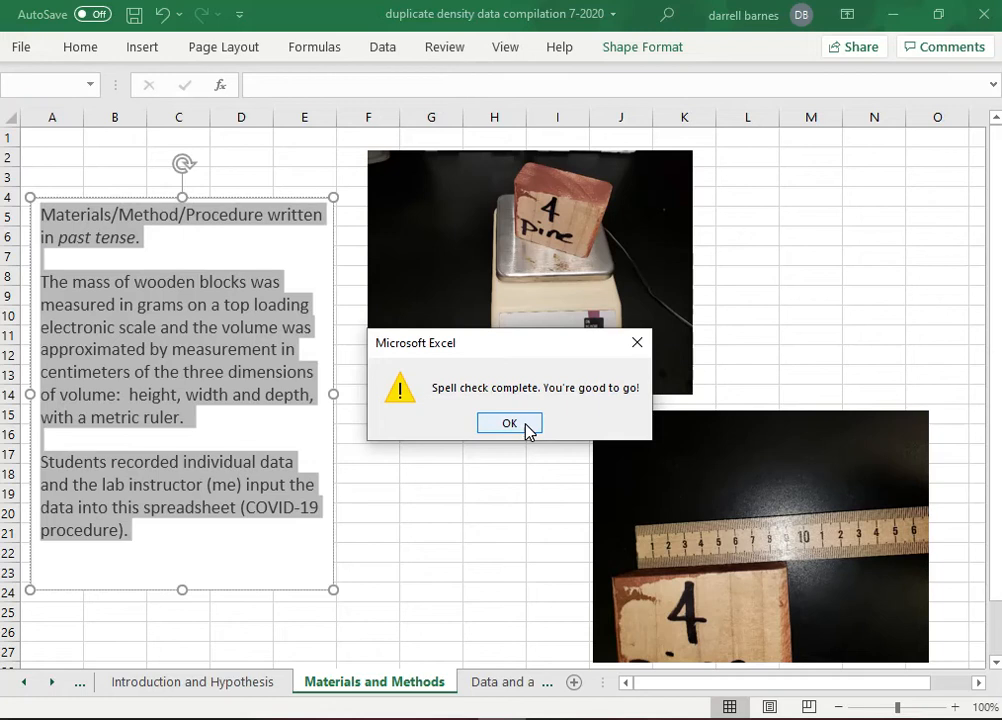
pyautogui.click(509, 423)
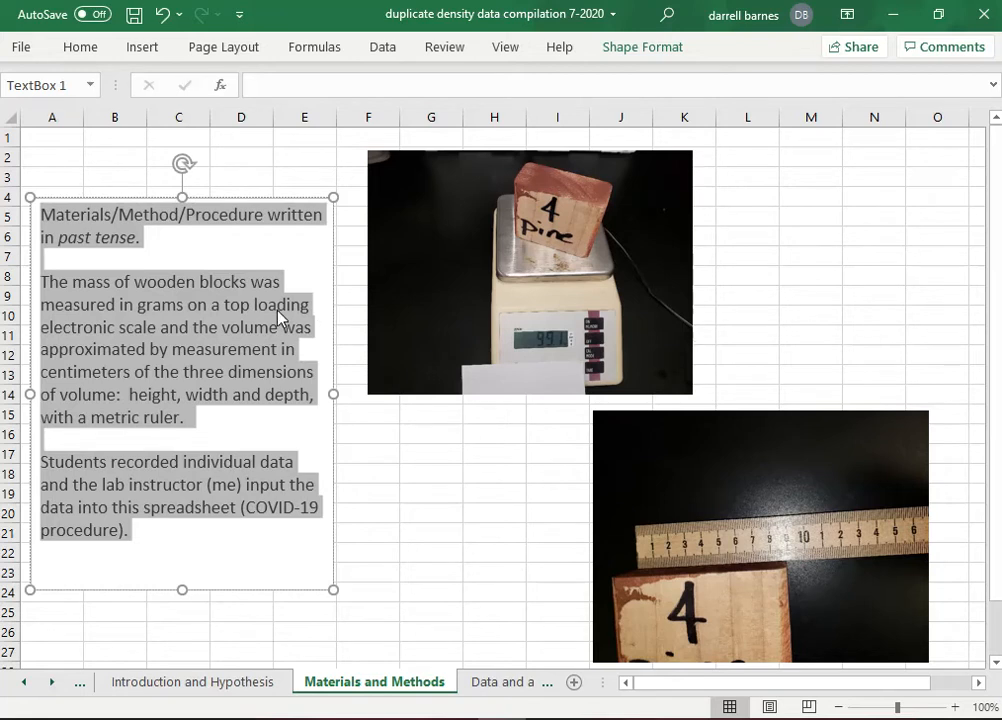
# Step: Open the Discussion and Conclusion sheet
pyautogui.click(53, 683)
pyautogui.click(55, 682)
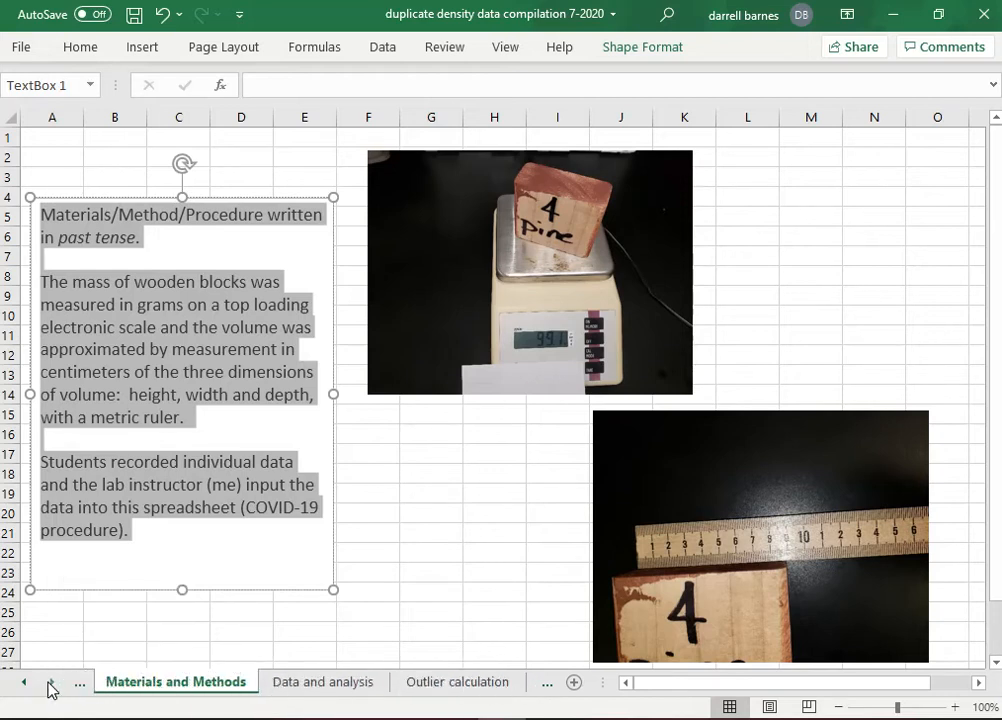
pyautogui.click(52, 683)
pyautogui.click(52, 683)
pyautogui.click(52, 683)
pyautogui.click(310, 684)
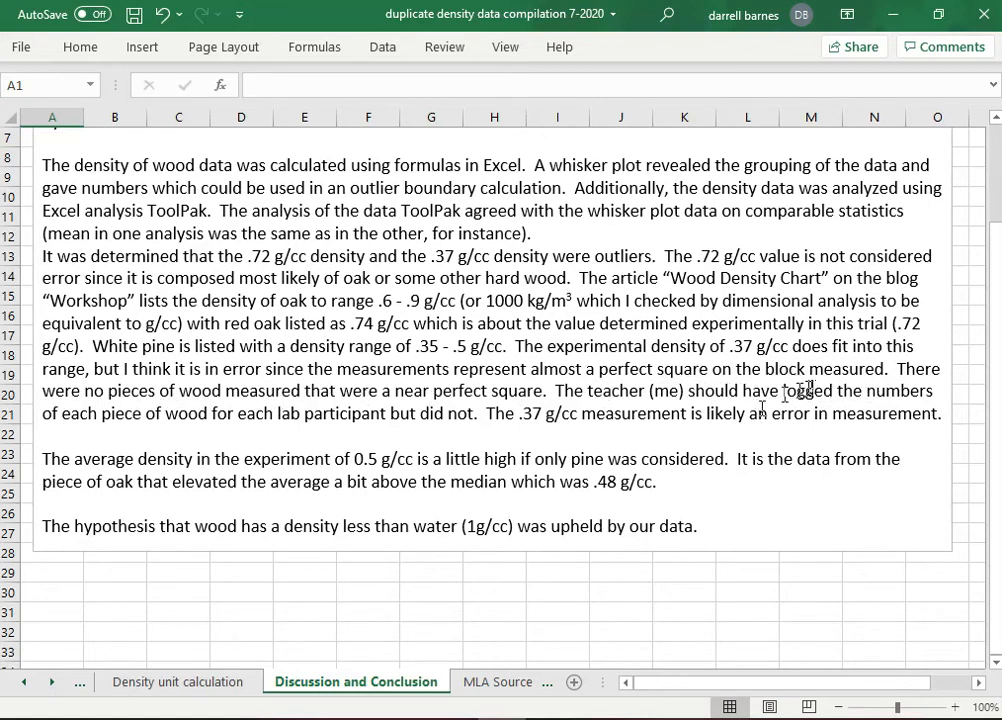
# Step: In the sentence about the teacher and the wood numbers, replace "logged" with "recorded"
pyautogui.click(835, 391)
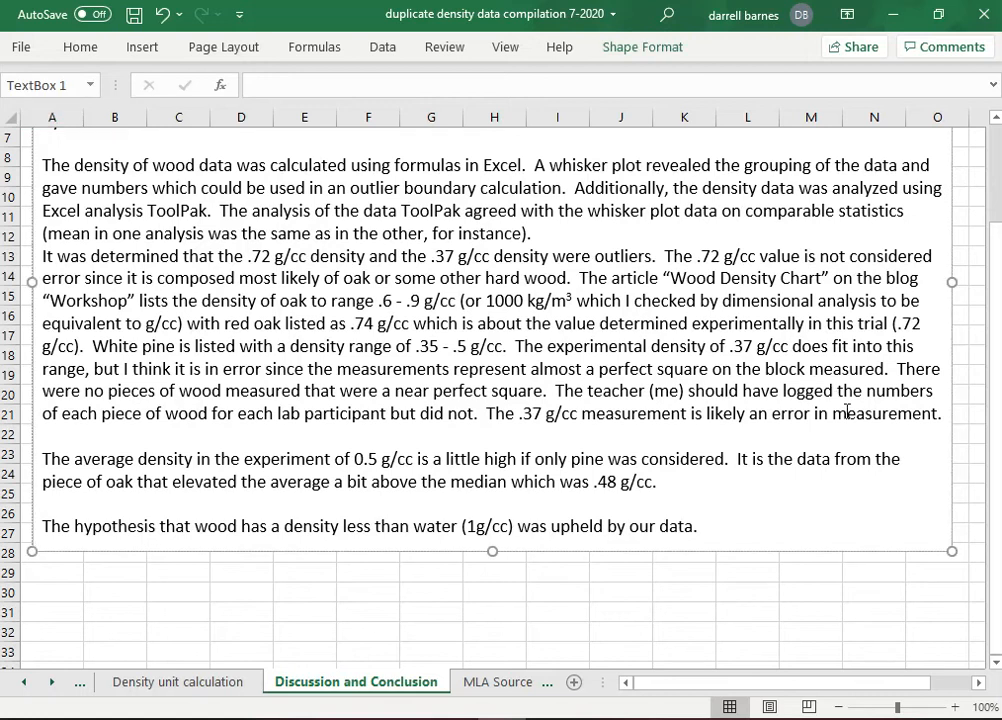
pyautogui.press('BackSpace')
pyautogui.press('BackSpace')
pyautogui.press('BackSpace')
pyautogui.press('BackSpace')
pyautogui.press('BackSpace')
pyautogui.press('BackSpace')
pyautogui.write('tr')
pyautogui.press('BackSpace')
pyautogui.press('BackSpace')
pyautogui.write('re o')
pyautogui.press('BackSpace')
pyautogui.write('corded')
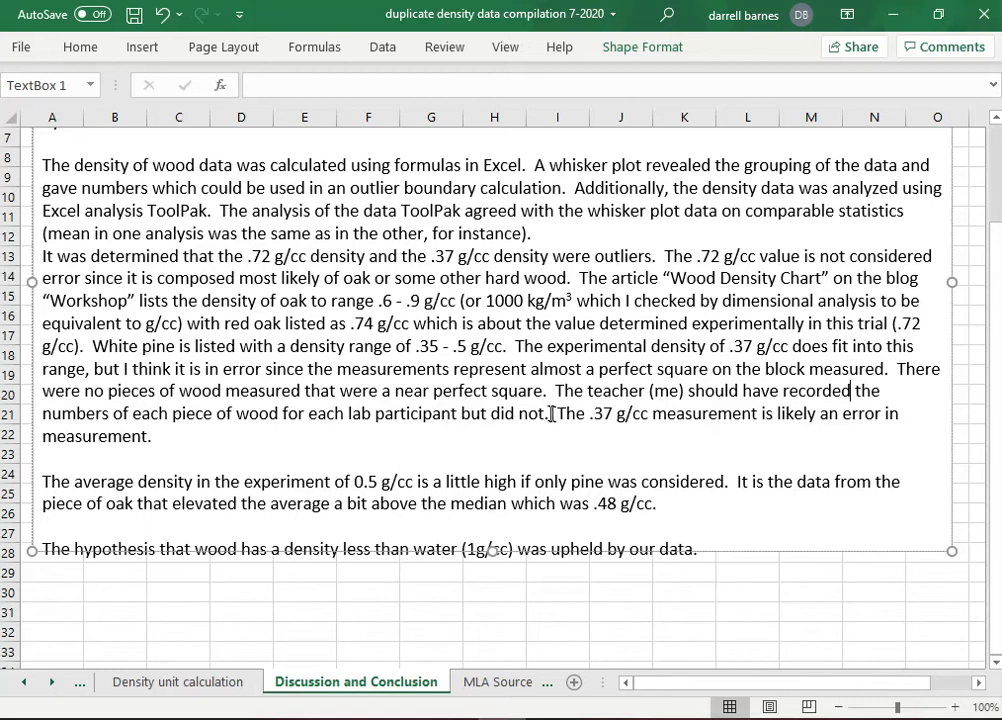
# Step: Open the Data and analysis sheet to review the block measurements and densities
pyautogui.click(22, 686)
pyautogui.click(22, 686)
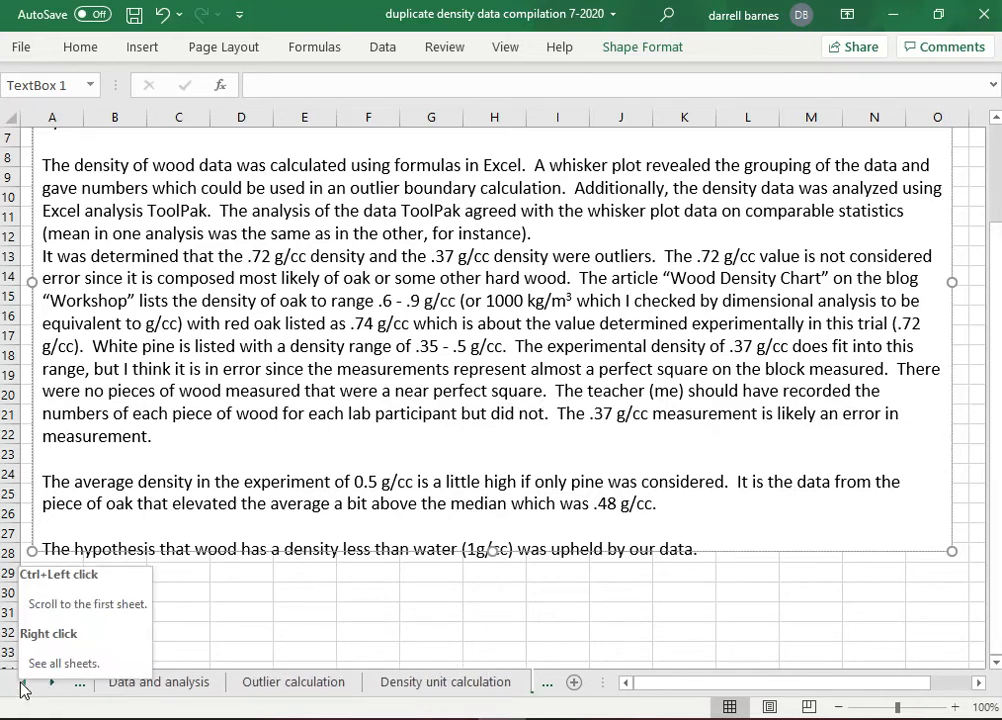
pyautogui.click(116, 688)
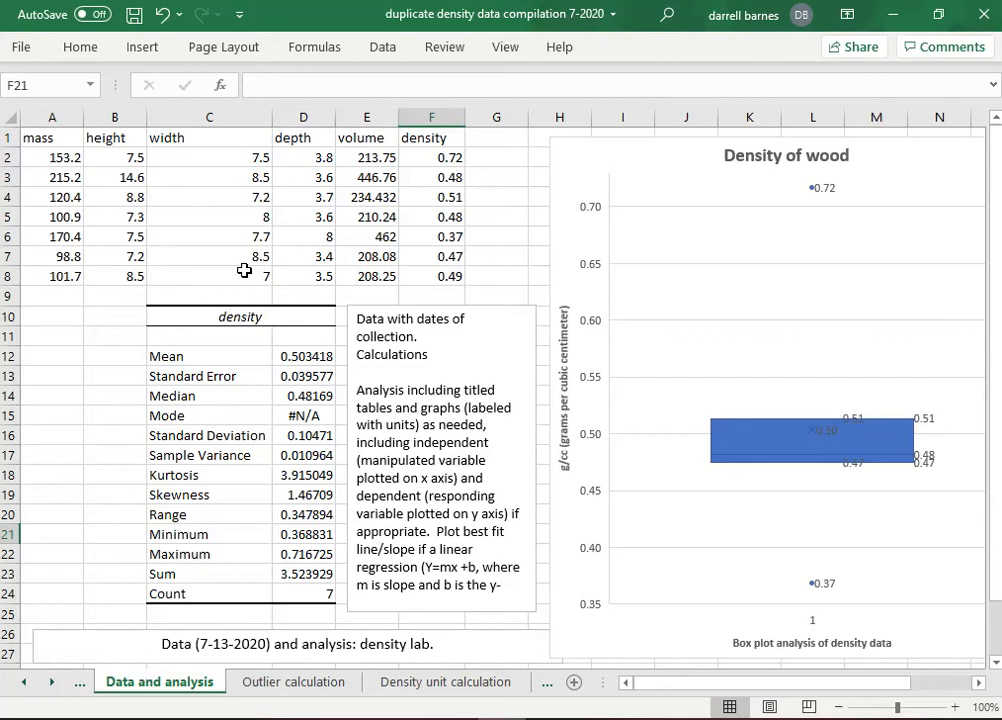
# Step: Go back to the Density lab title page sheet to view the photo of the wooden blocks
pyautogui.click(26, 681)
pyautogui.click(26, 681)
pyautogui.click(26, 681)
pyautogui.click(26, 681)
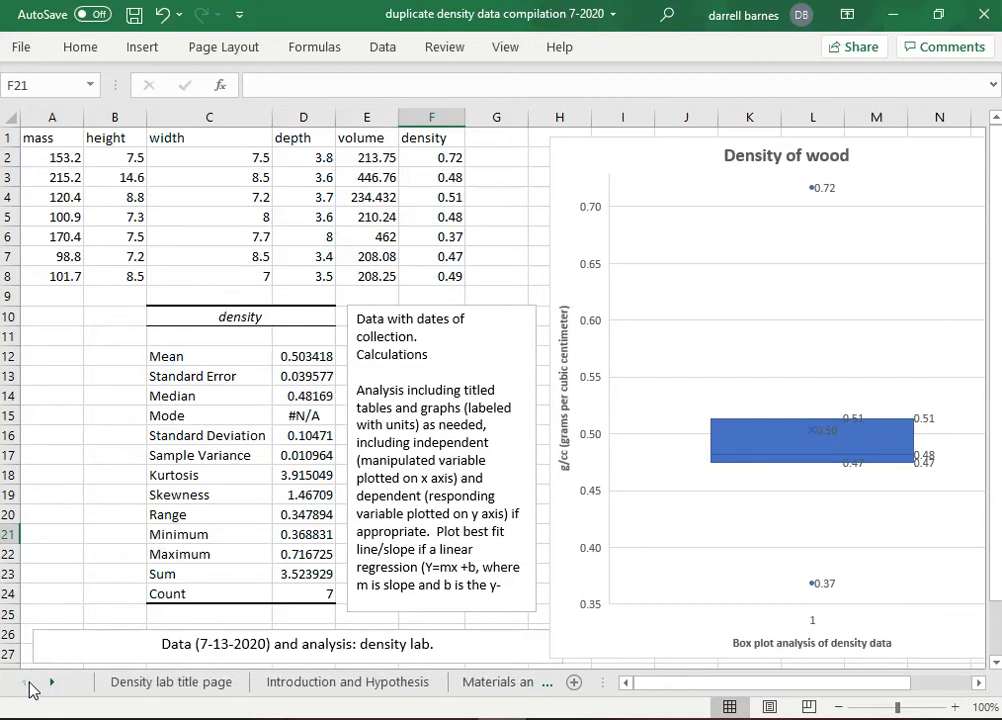
pyautogui.click(115, 690)
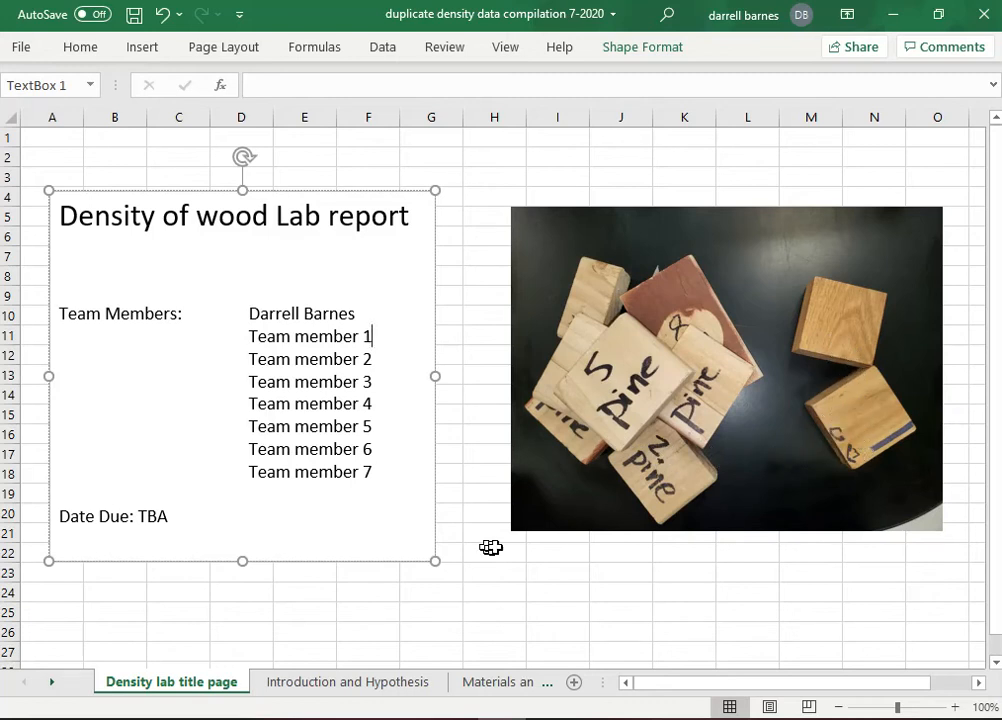
# Step: In the Discussion and Conclusion text, change "each piece of wood" to "each piece of wooden block" and insert "beforehand" after "lab participant"
pyautogui.click(55, 688)
pyautogui.click(55, 688)
pyautogui.click(55, 688)
pyautogui.click(55, 688)
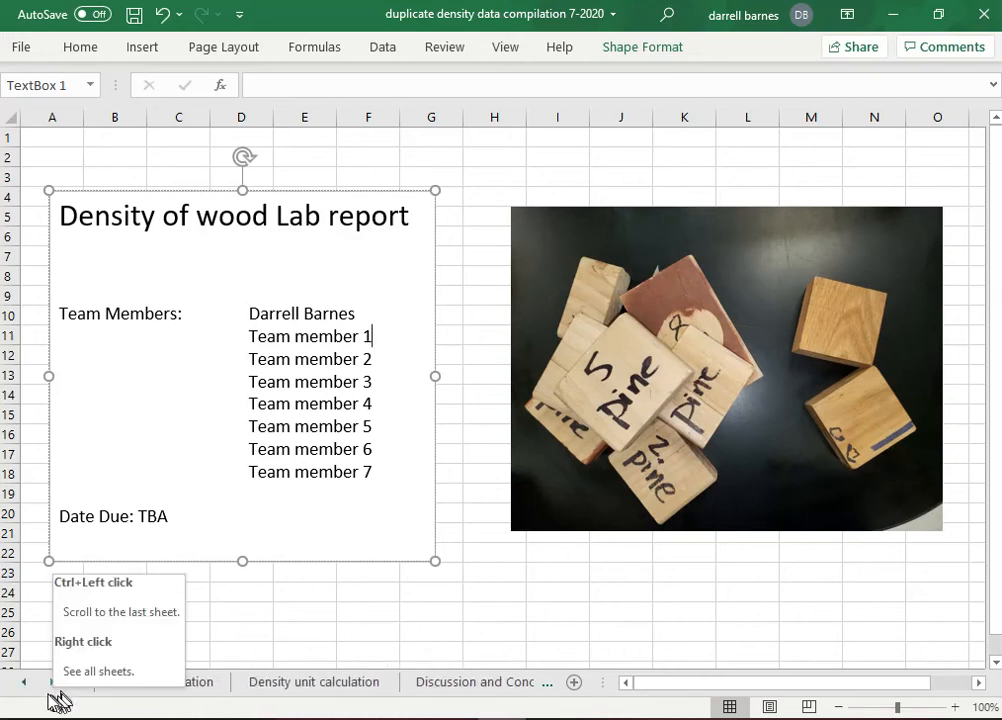
pyautogui.click(458, 684)
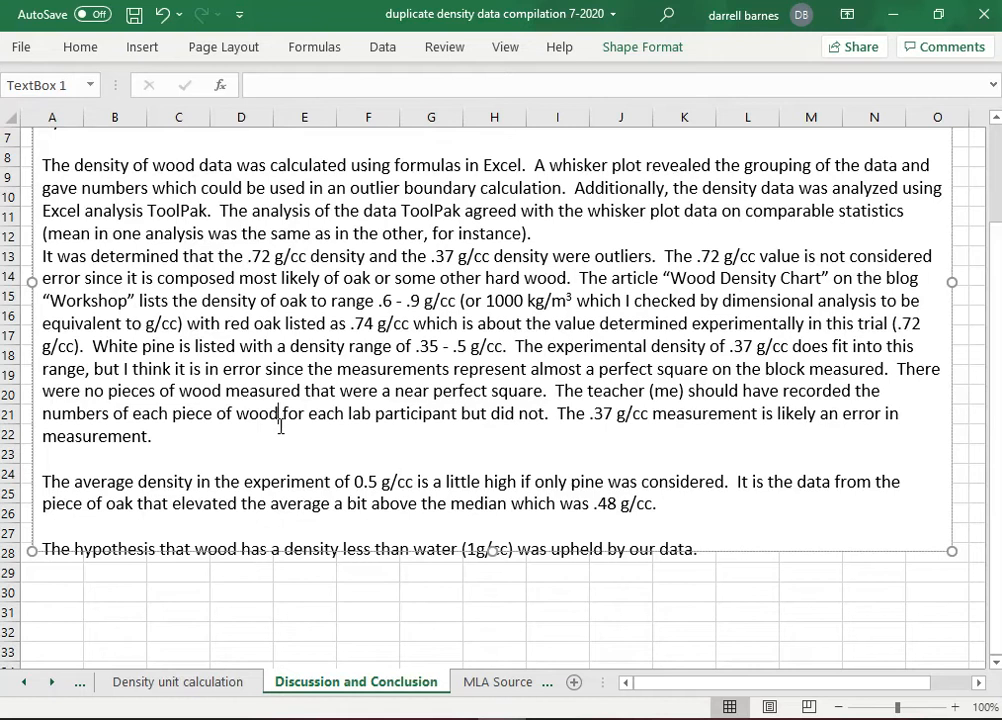
pyautogui.write('em')
pyautogui.press('BackSpace')
pyautogui.write('n b')
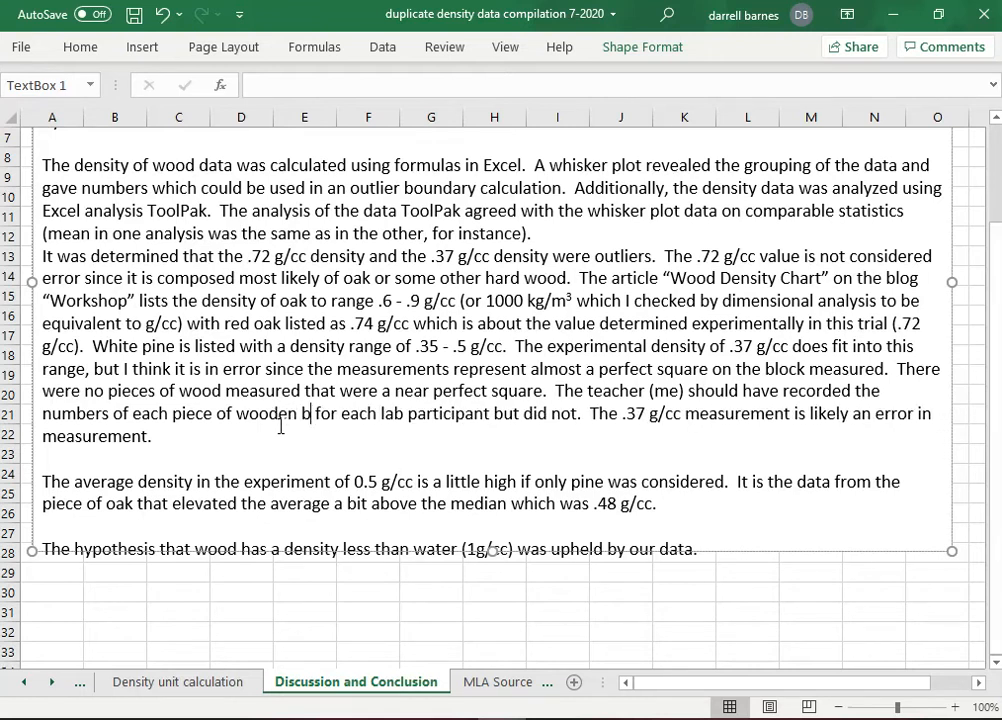
pyautogui.write('lock')
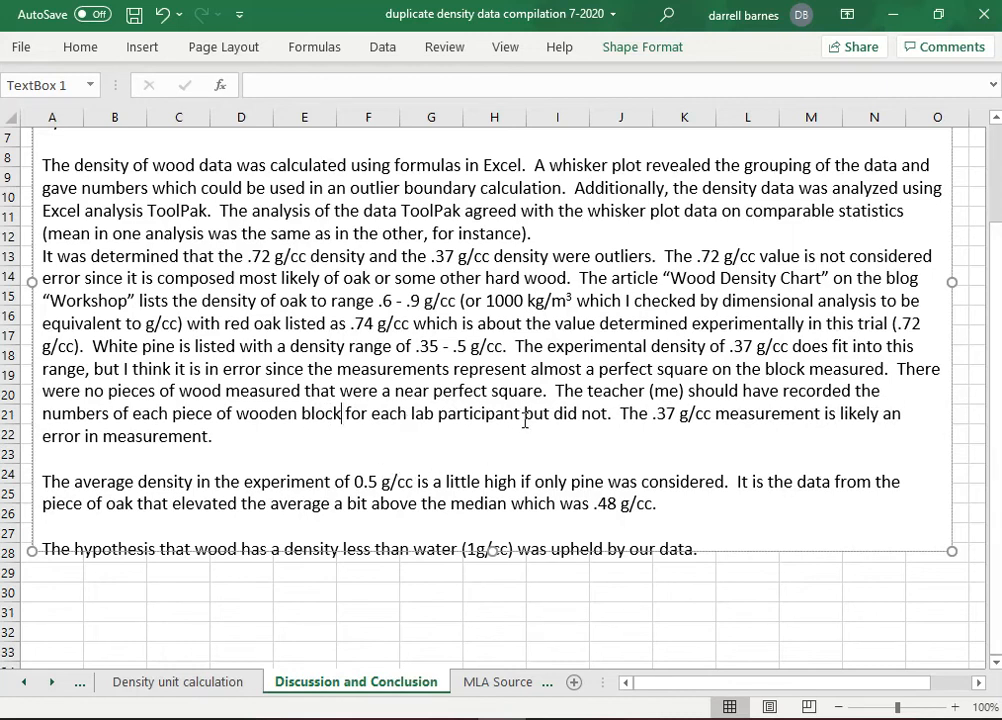
pyautogui.write('beforehand b')
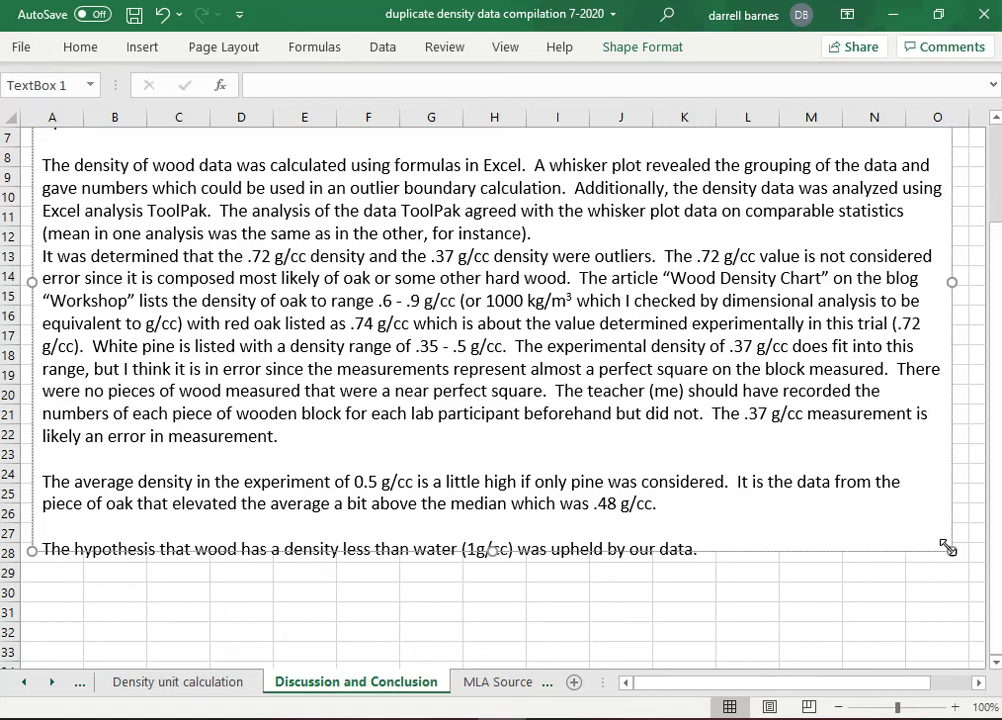
# Step: Enlarge the discussion text box and begin a new paragraph, separated by a blank line, at "The experimental density of .37 g/cc"
pyautogui.moveTo(951, 551); pyautogui.dragTo(959, 660)
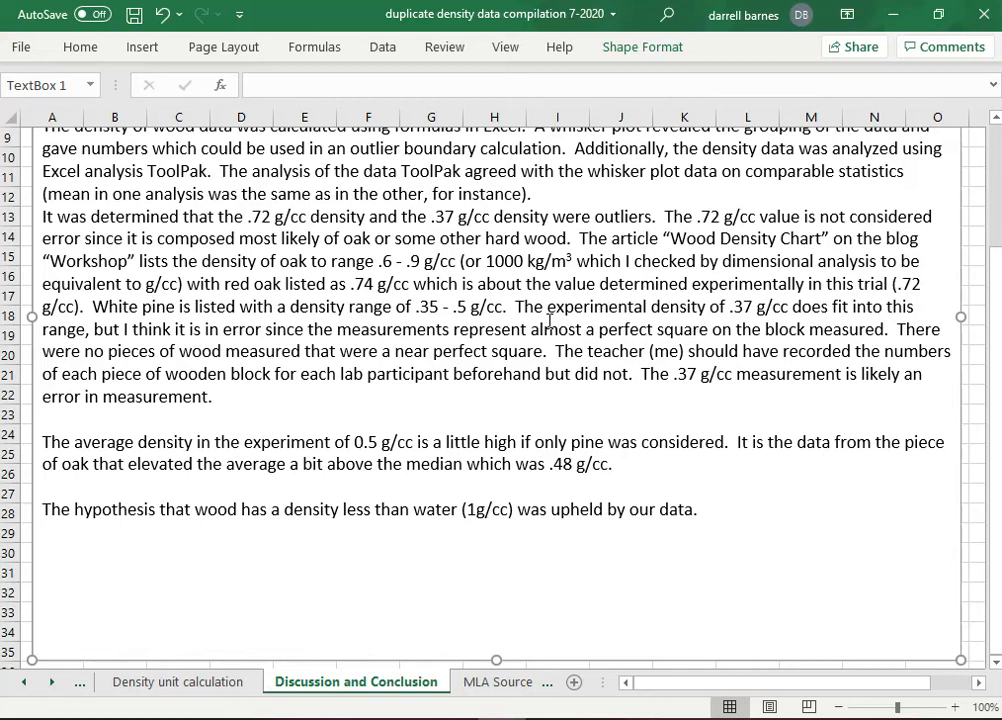
pyautogui.click(517, 309)
pyautogui.press('Return')
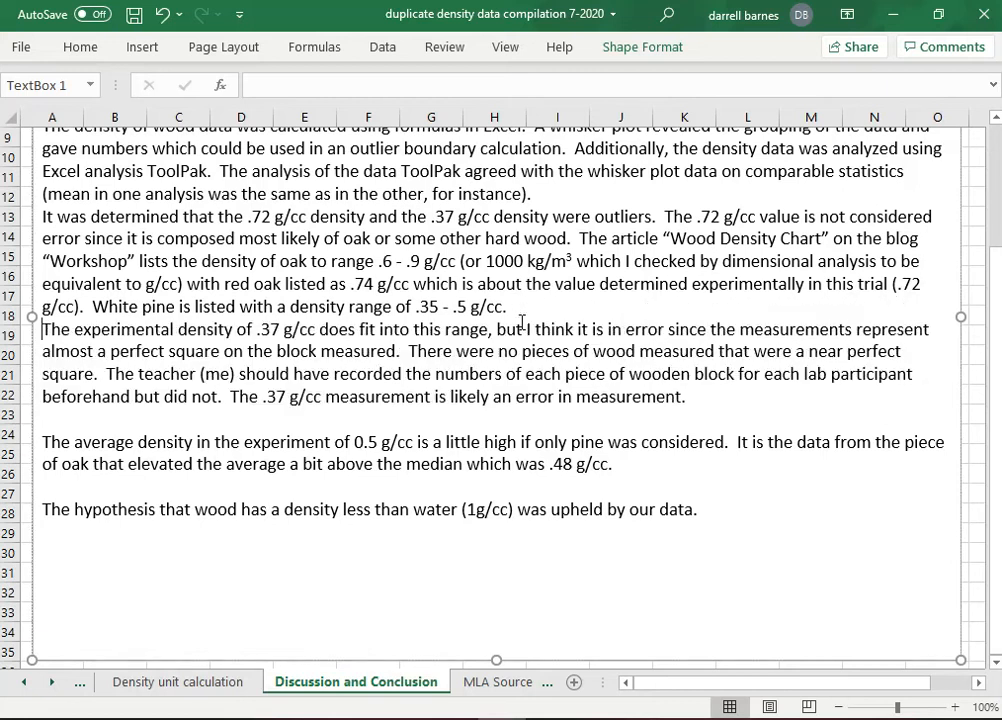
pyautogui.press('Return')
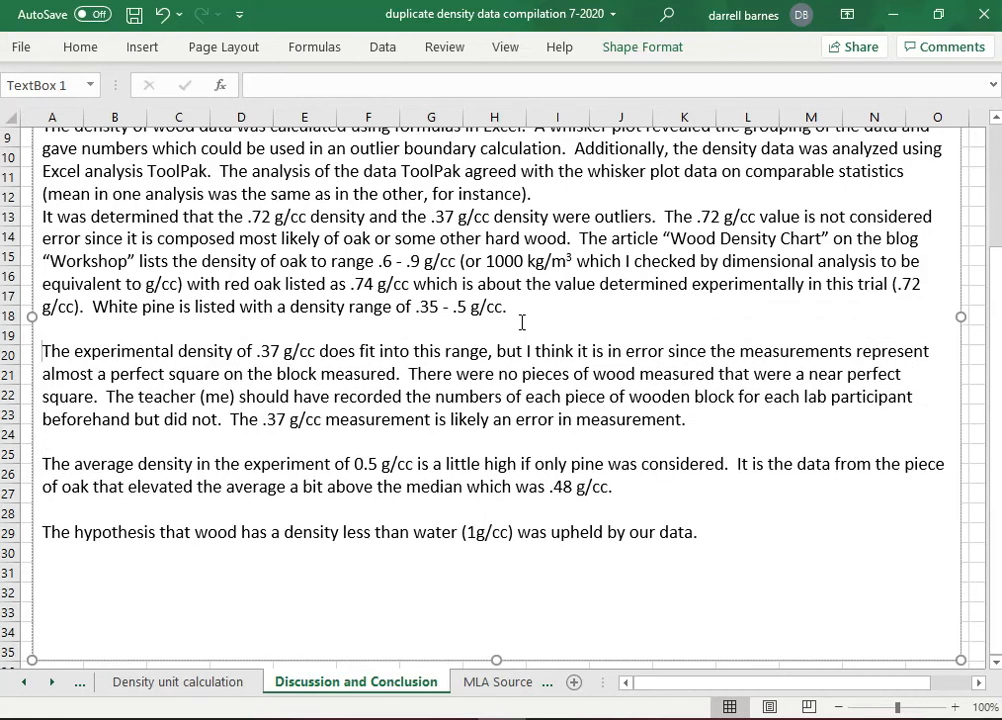
# Step: Shrink the discussion text box so its lower edge sits just below the final hypothesis sentence
pyautogui.scroll(2, 521, 322)
pyautogui.scroll(-3, 678, 427)
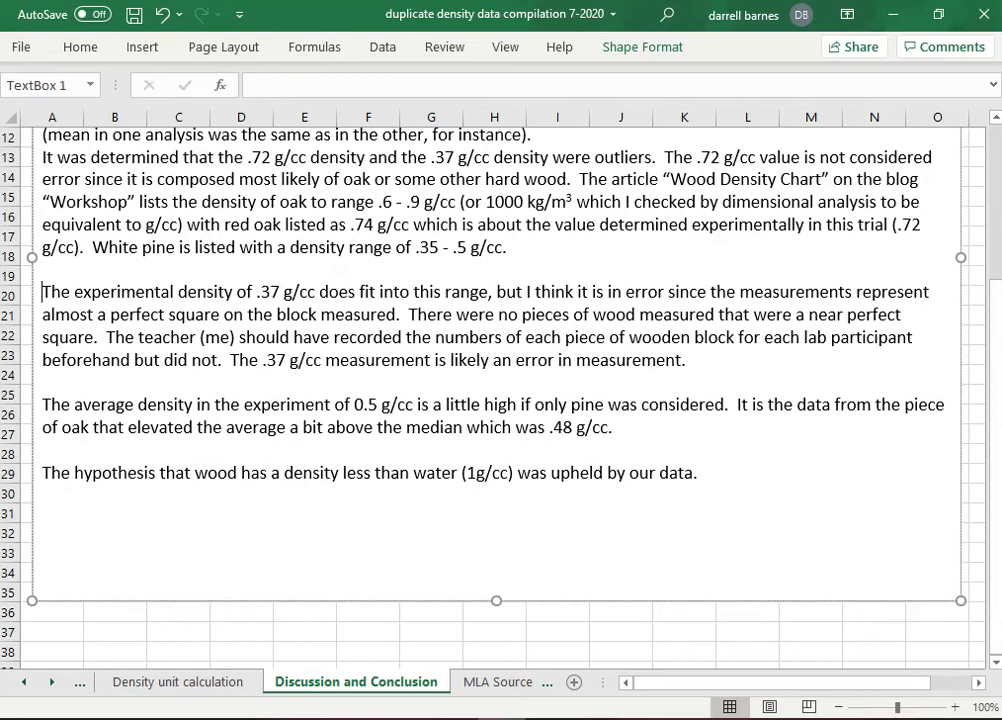
pyautogui.moveTo(959, 600); pyautogui.dragTo(953, 515)
pyautogui.scroll(3, 774, 467)
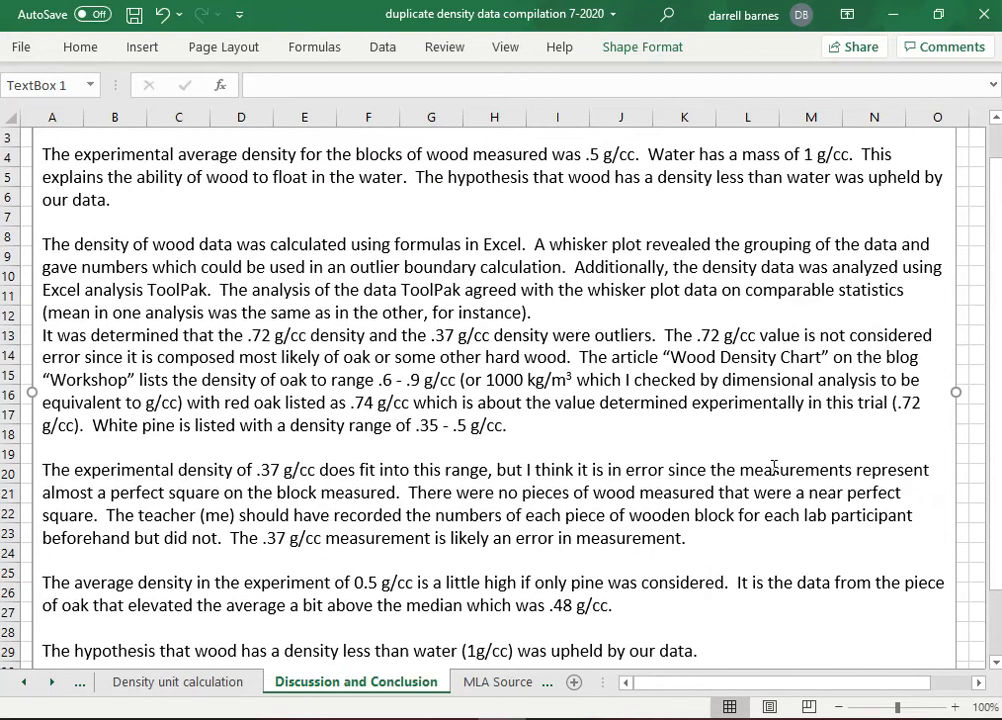
pyautogui.scroll(1, 774, 467)
pyautogui.scroll(-1, 774, 467)
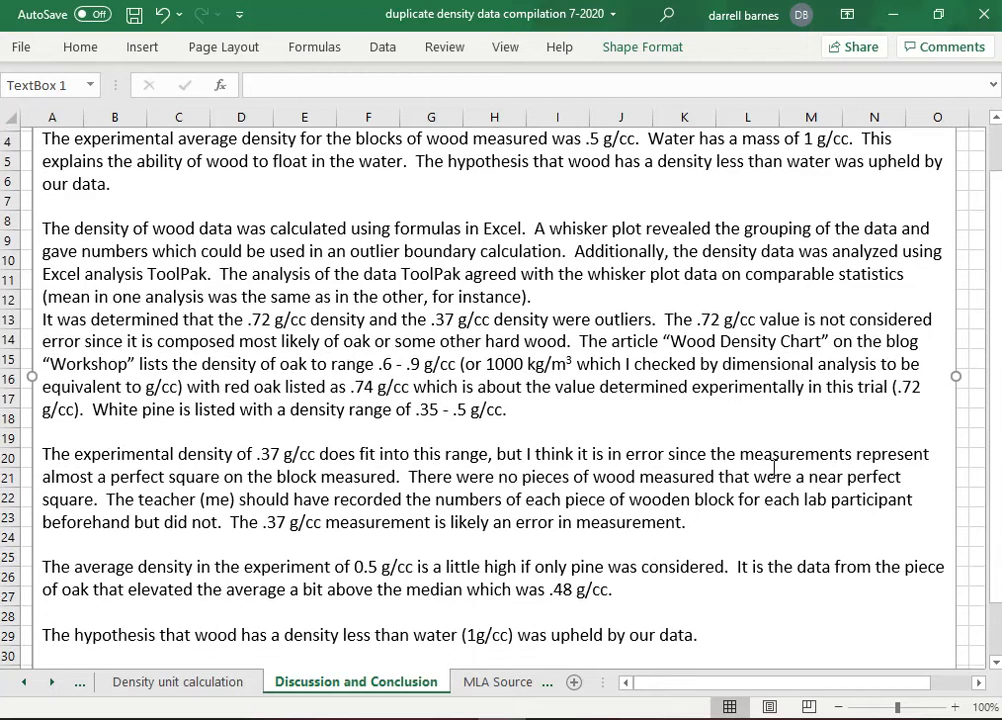
pyautogui.scroll(-1, 948, 657)
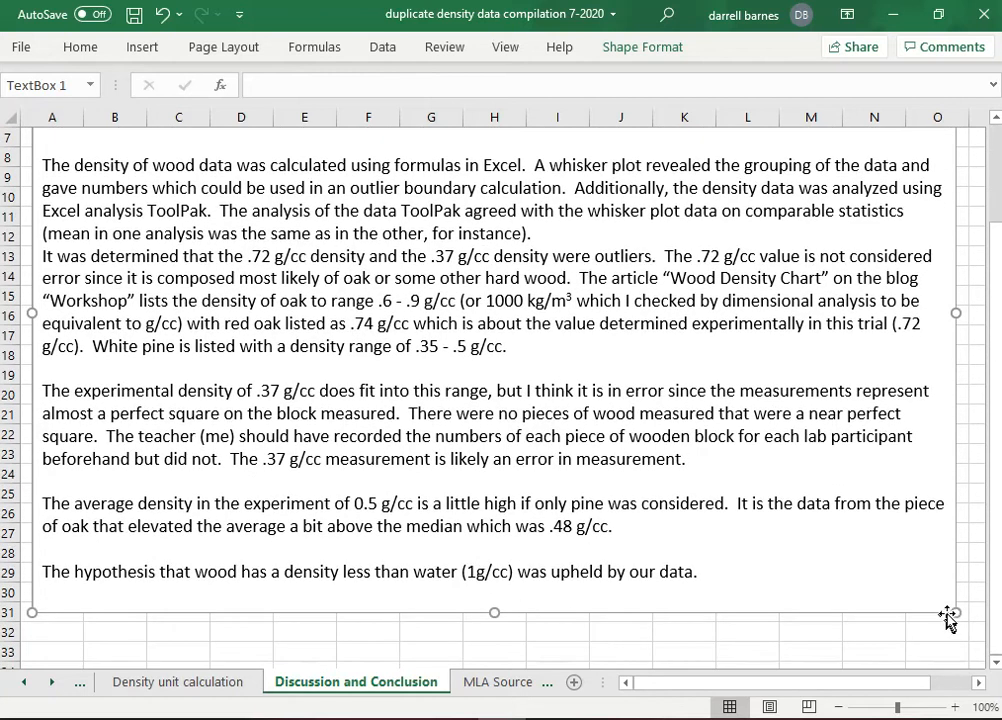
pyautogui.moveTo(952, 605); pyautogui.dragTo(945, 600)
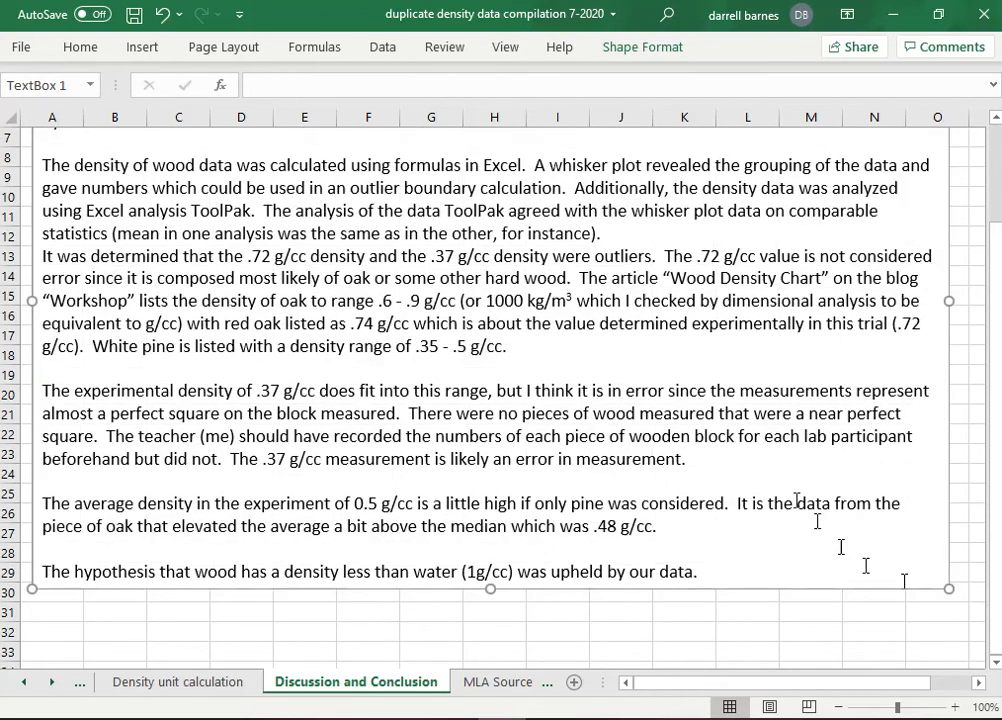
pyautogui.scroll(2, 763, 480)
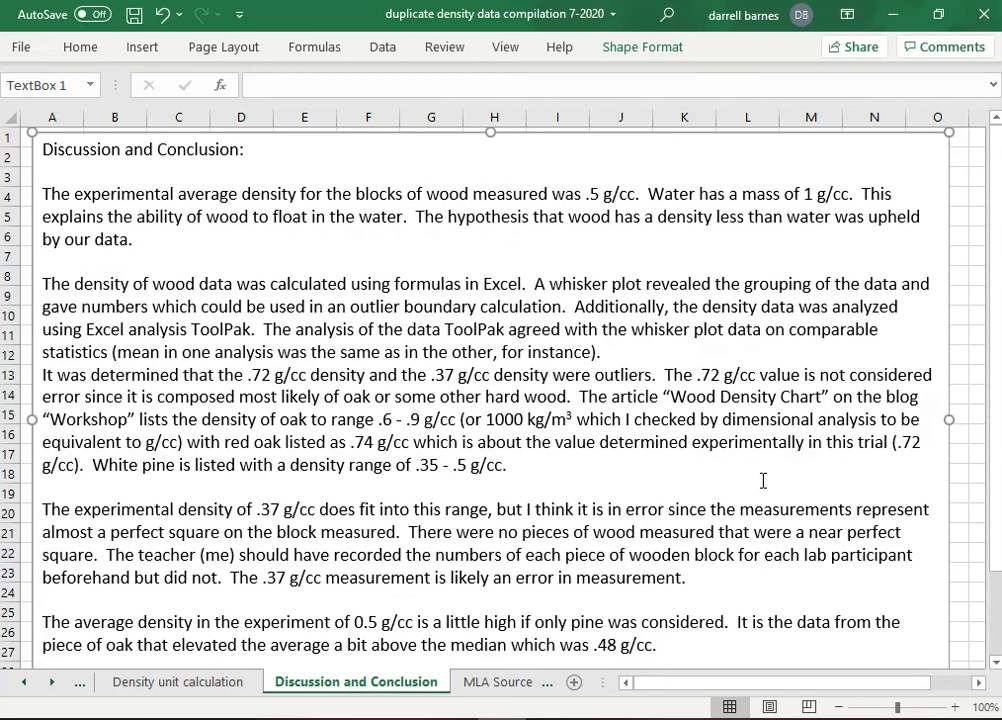
# Step: Set the font size of the entire Discussion and Conclusion text to 12
pyautogui.moveTo(40, 149); pyautogui.dragTo(711, 511)
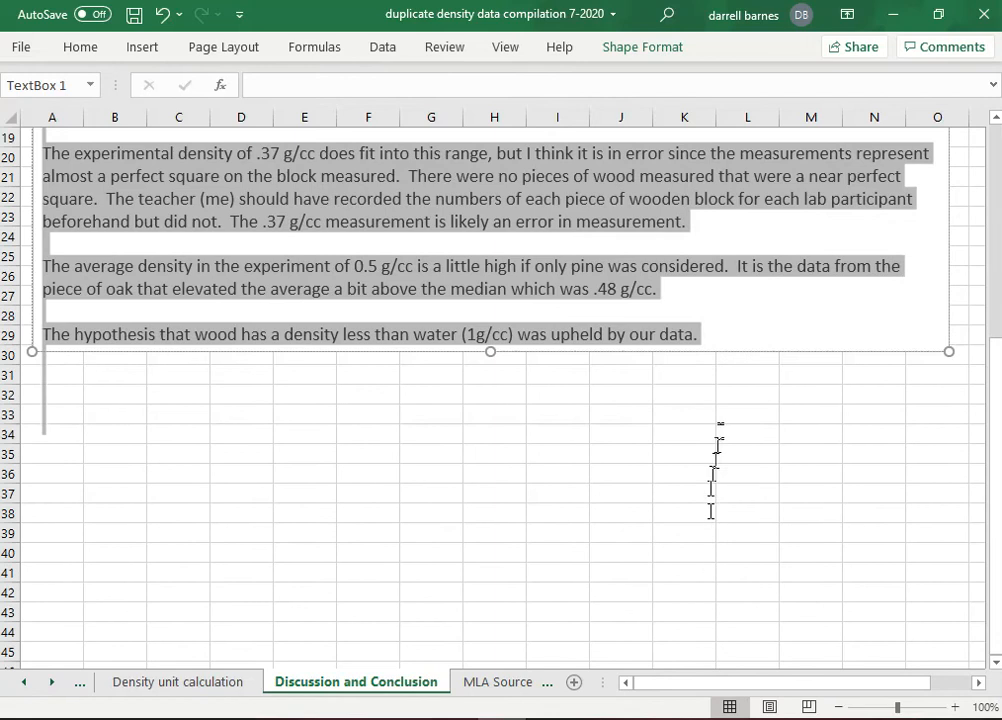
pyautogui.click(294, 254)
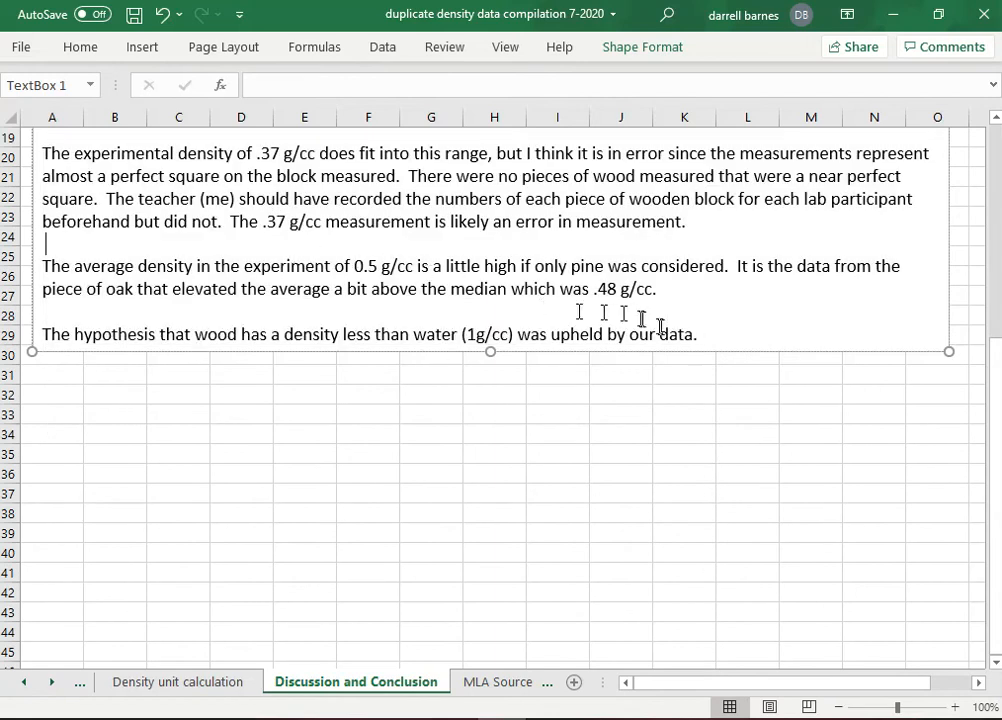
pyautogui.moveTo(699, 334); pyautogui.dragTo(58, 128)
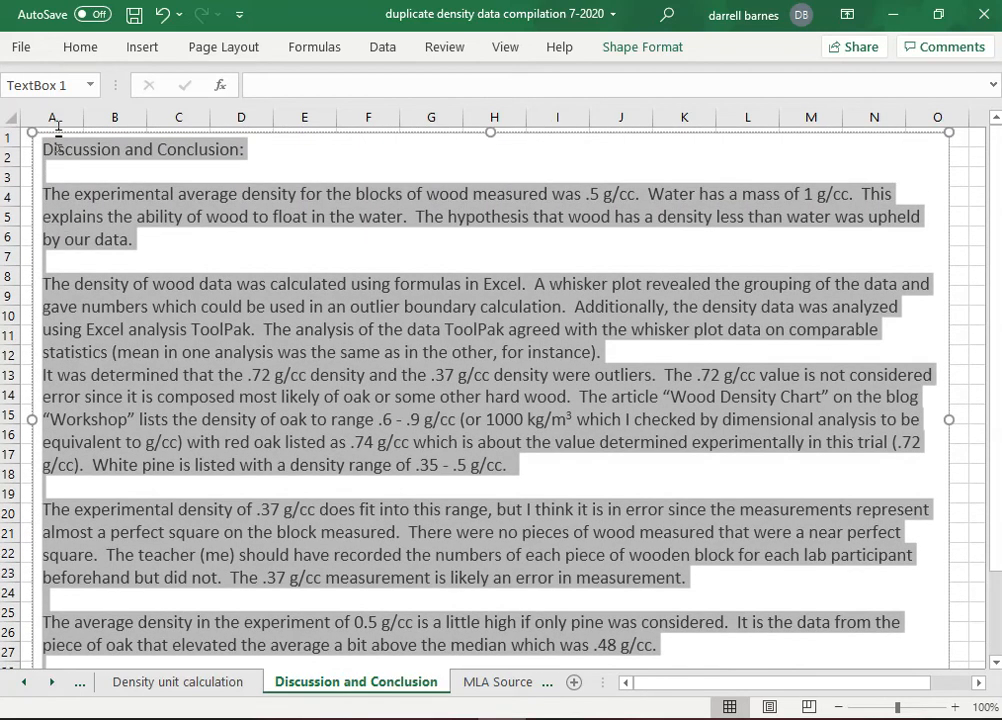
pyautogui.click(68, 50)
pyautogui.click(223, 78)
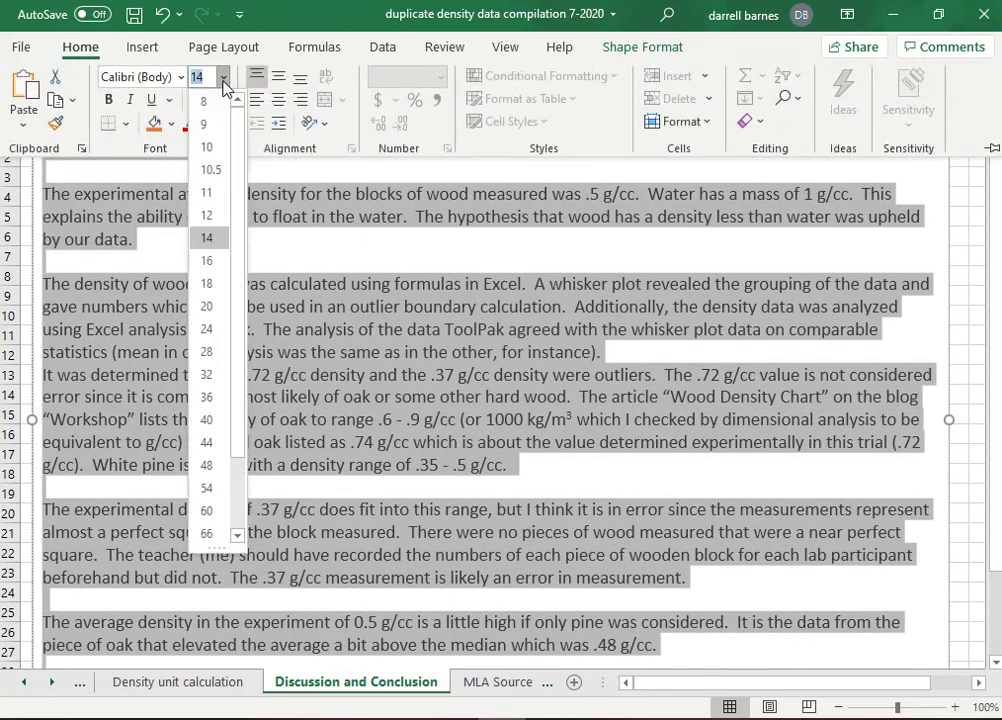
pyautogui.click(212, 219)
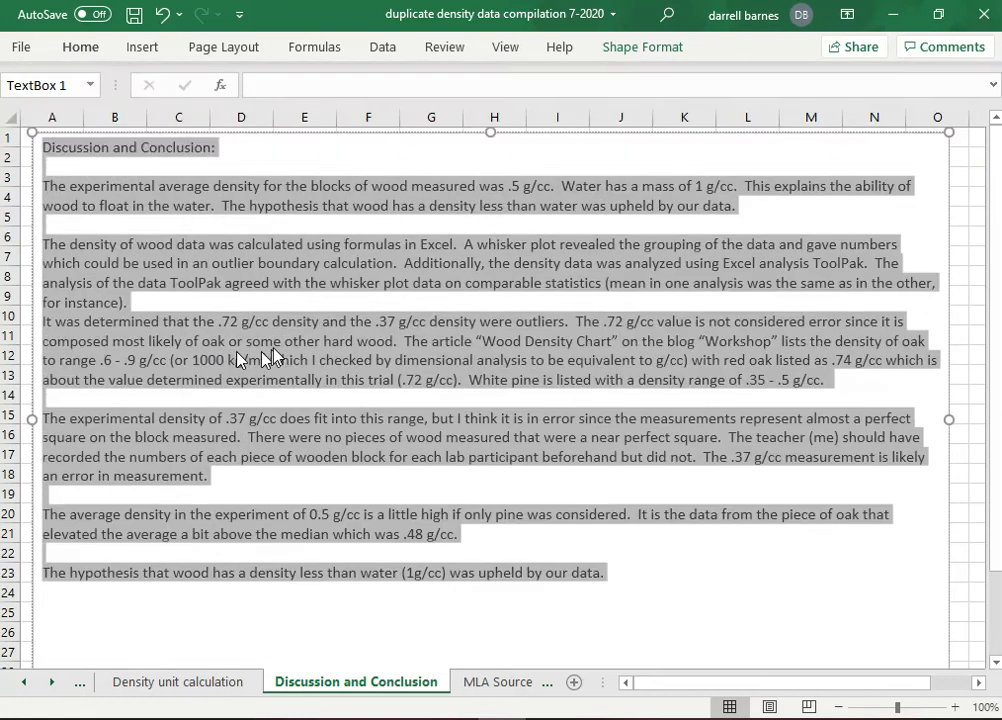
pyautogui.click(271, 345)
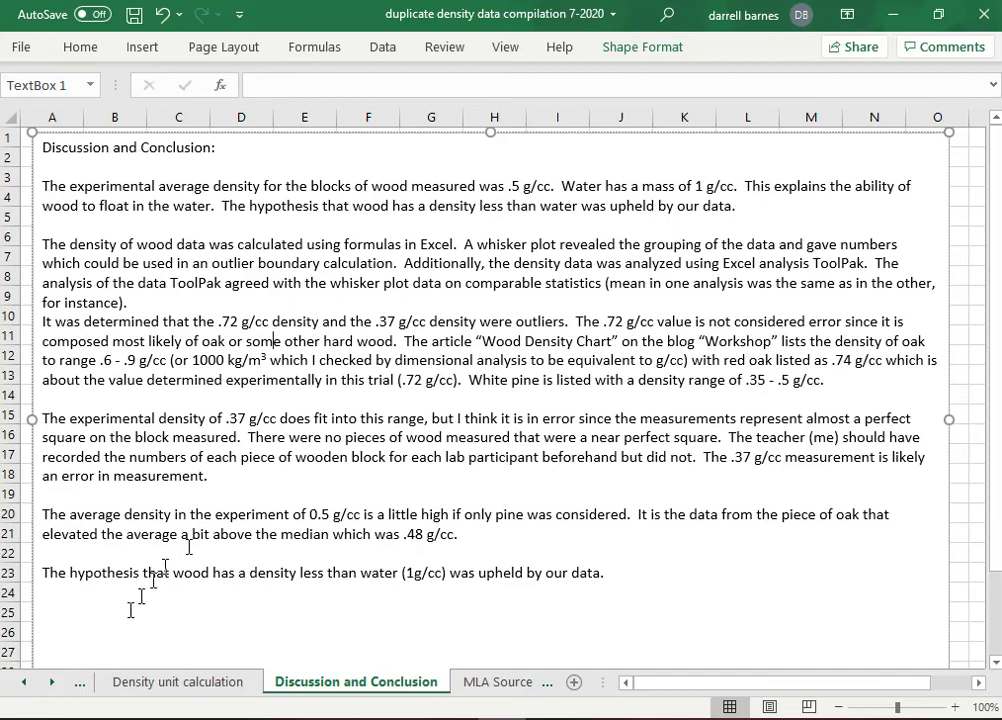
# Step: Review the Density lab title page, Introduction and Hypothesis, and Materials and Methods sheets in order
pyautogui.click(26, 683)
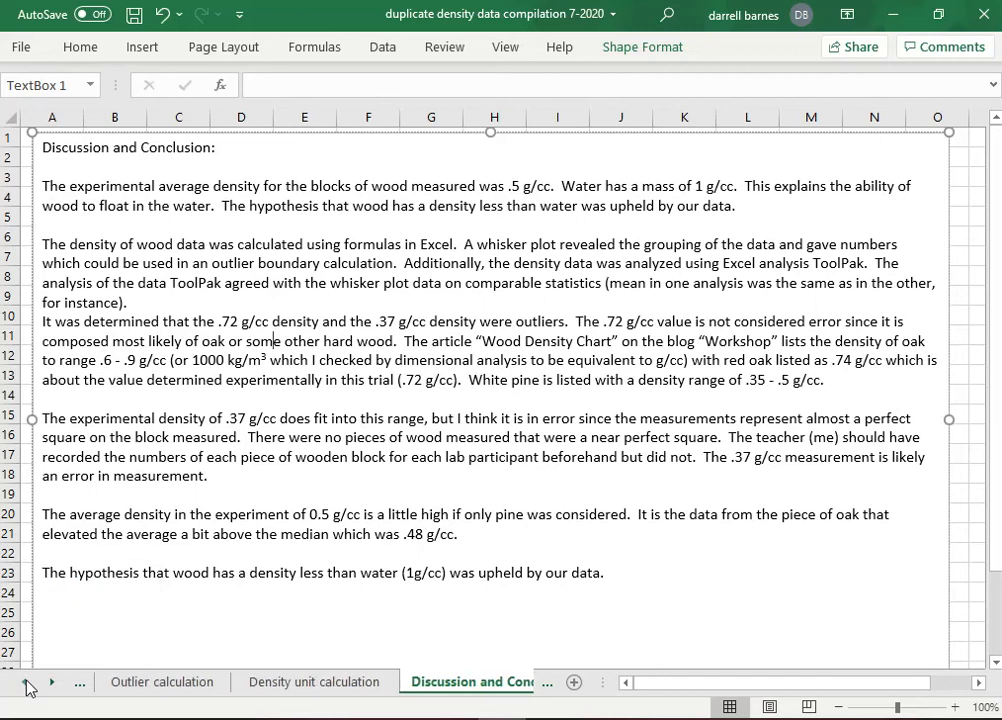
pyautogui.click(26, 683)
pyautogui.click(26, 683)
pyautogui.click(26, 683)
pyautogui.click(26, 683)
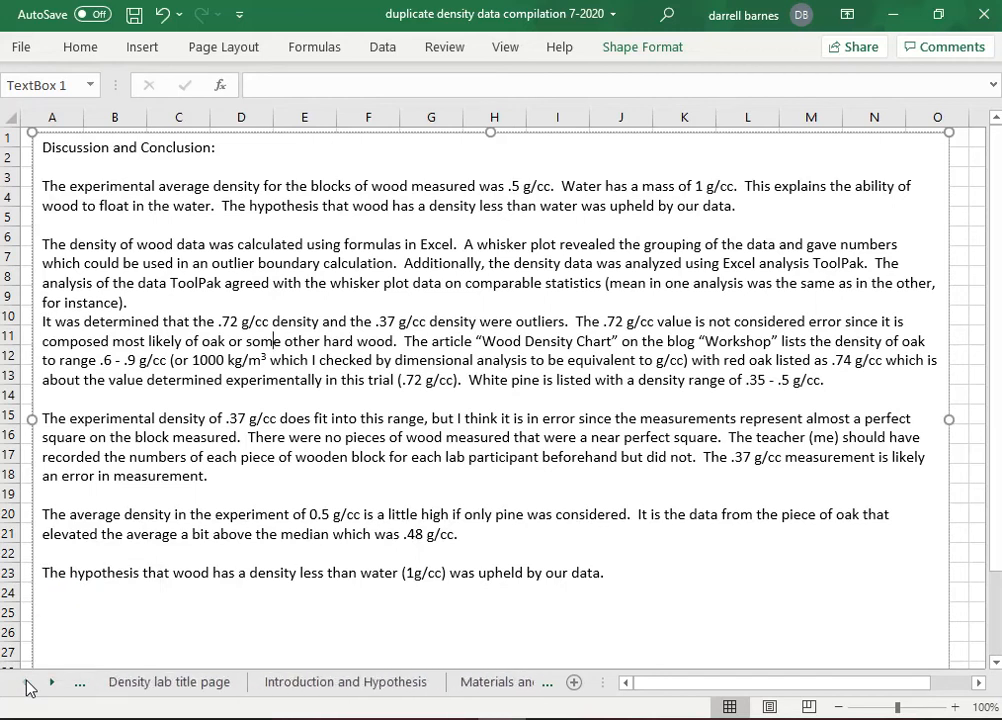
pyautogui.click(168, 685)
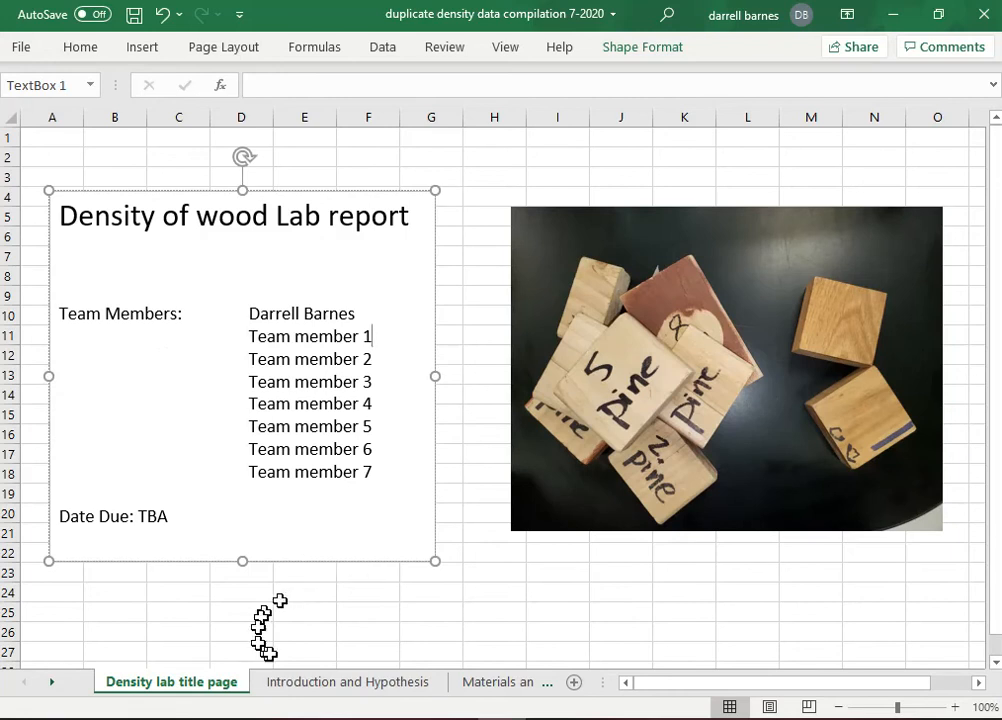
pyautogui.click(318, 684)
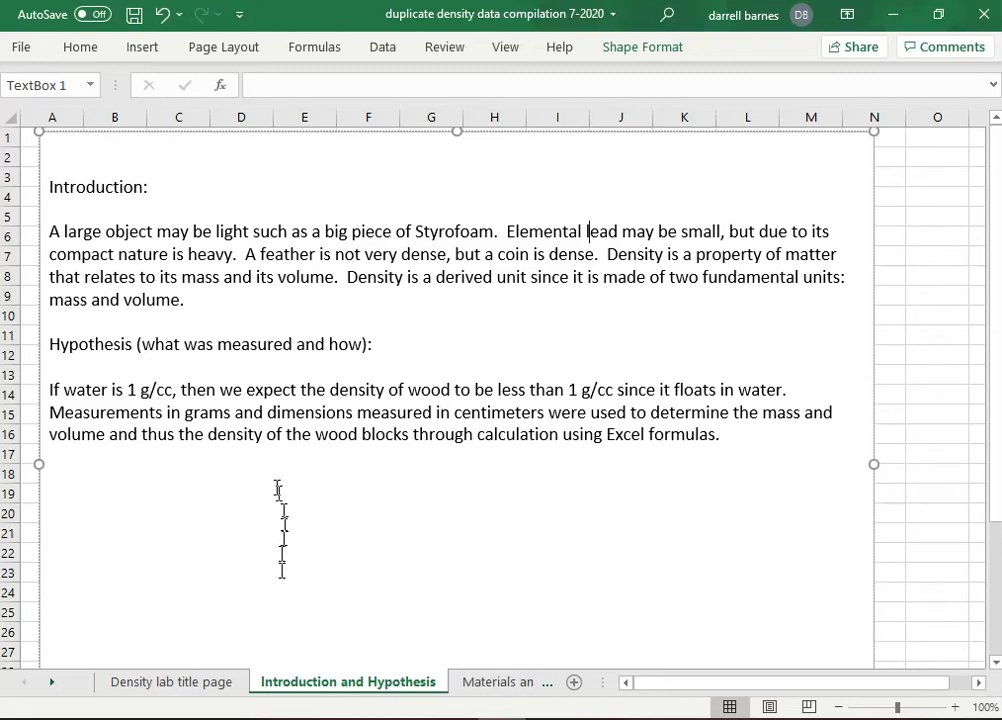
pyautogui.click(478, 682)
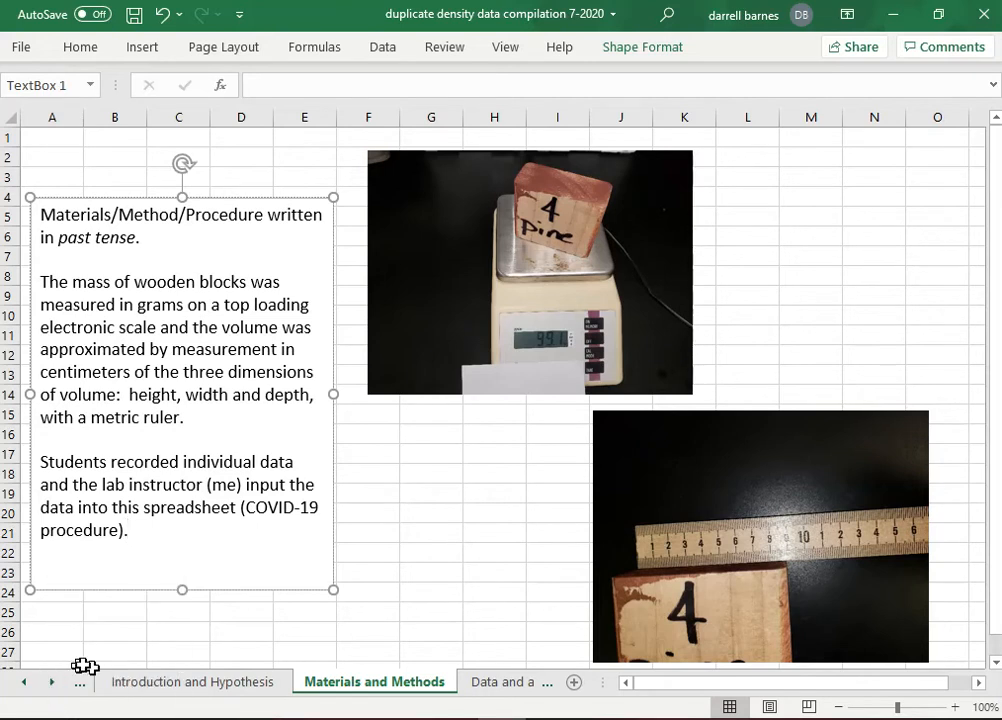
# Step: Examine the volume formula in E2 and the density formula in F2 on the Data and analysis sheet
pyautogui.click(52, 686)
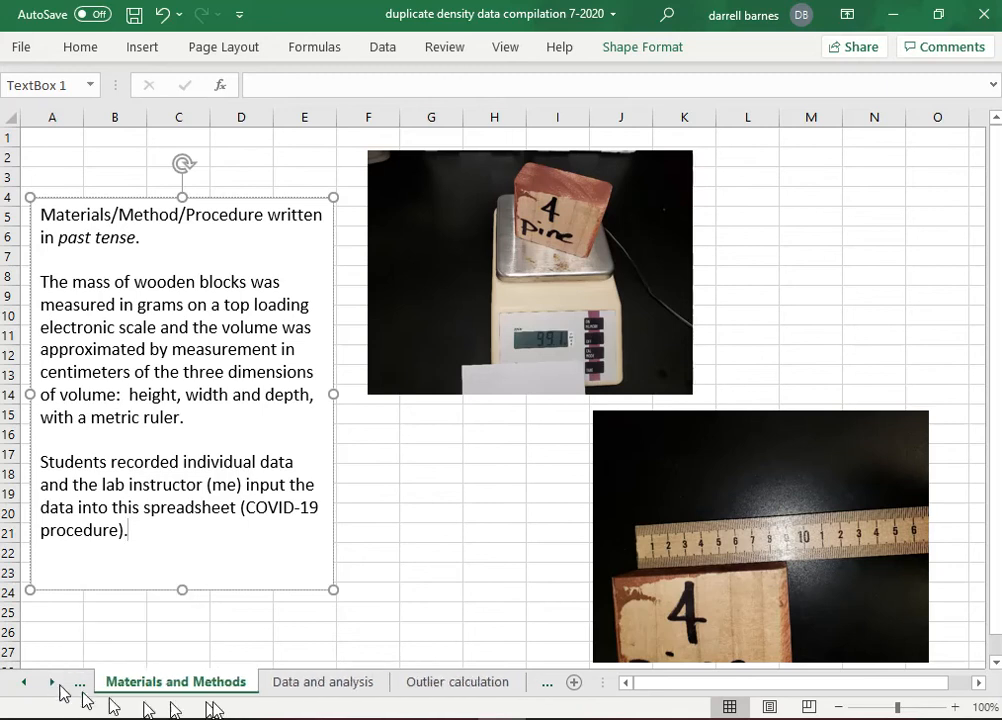
pyautogui.click(291, 690)
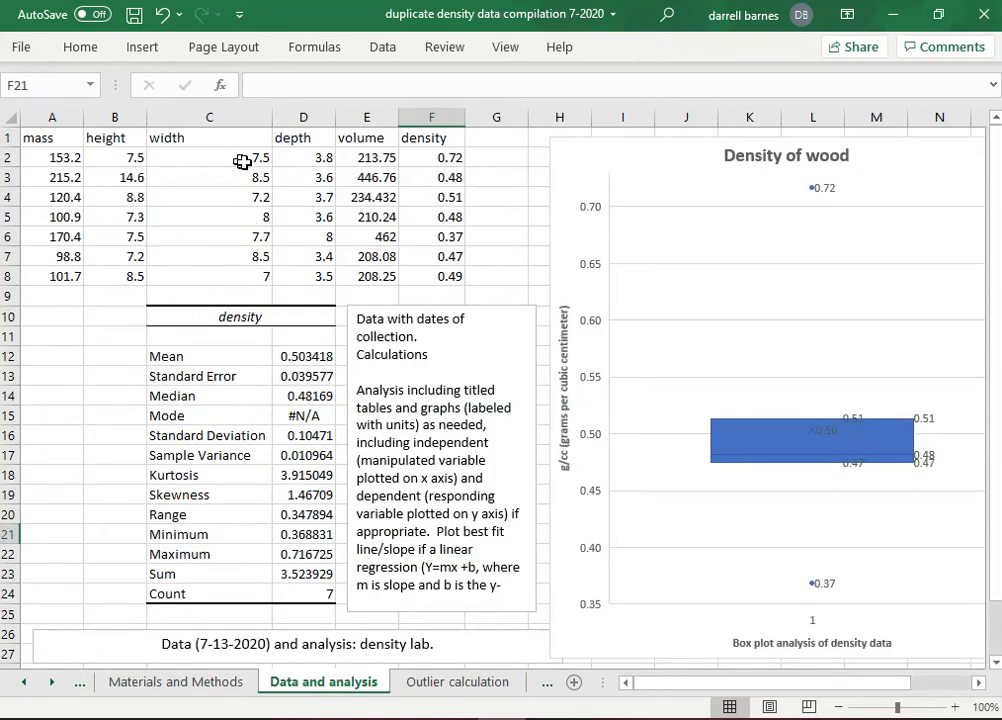
pyautogui.click(383, 152)
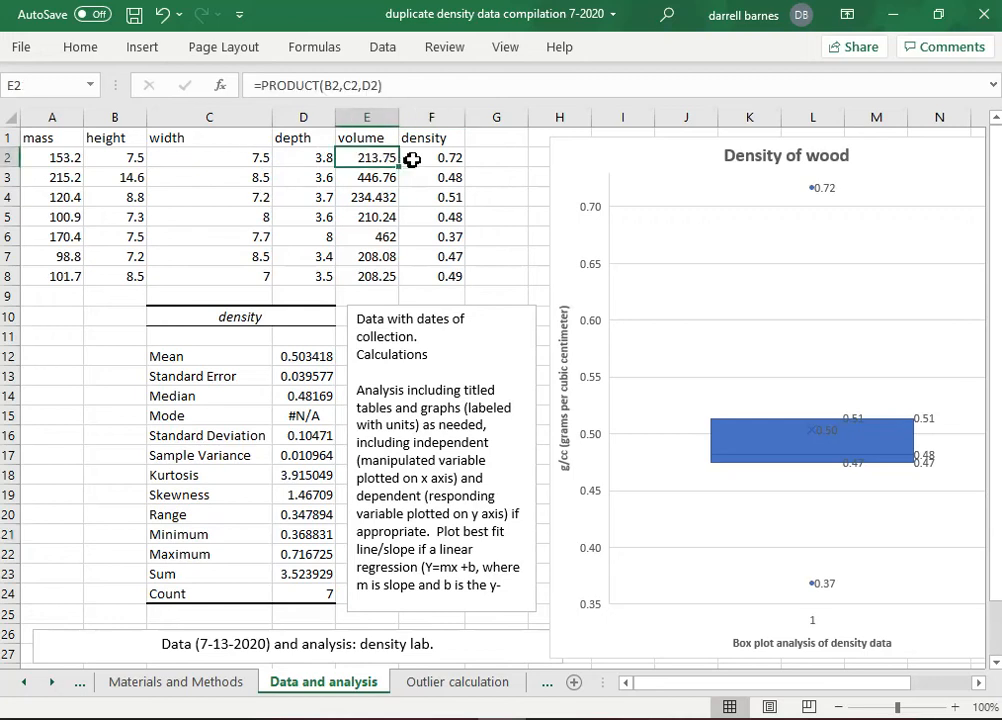
pyautogui.click(448, 157)
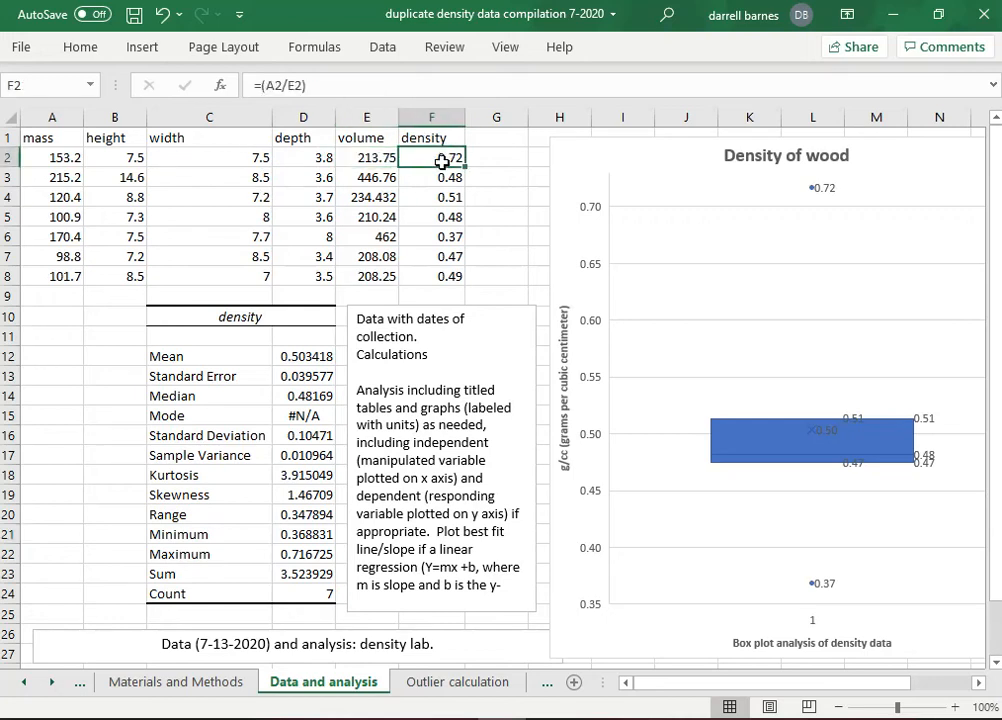
pyautogui.click(345, 157)
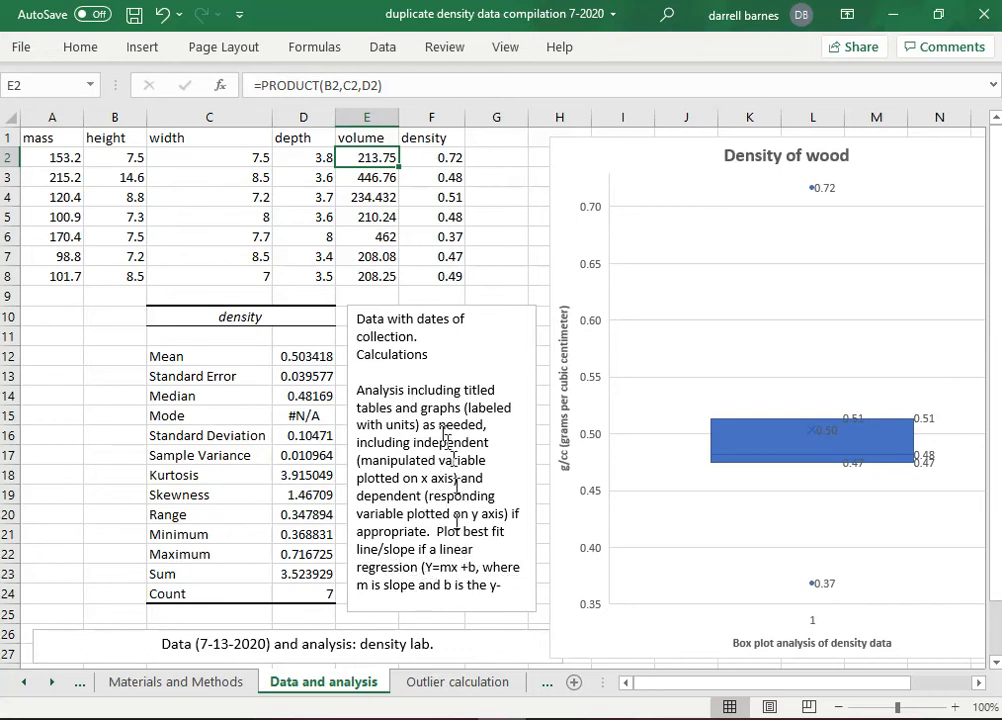
# Step: Delete the text from "Calculations" through the end of the text box beside the density statistics table
pyautogui.moveTo(412, 601); pyautogui.dragTo(357, 318)
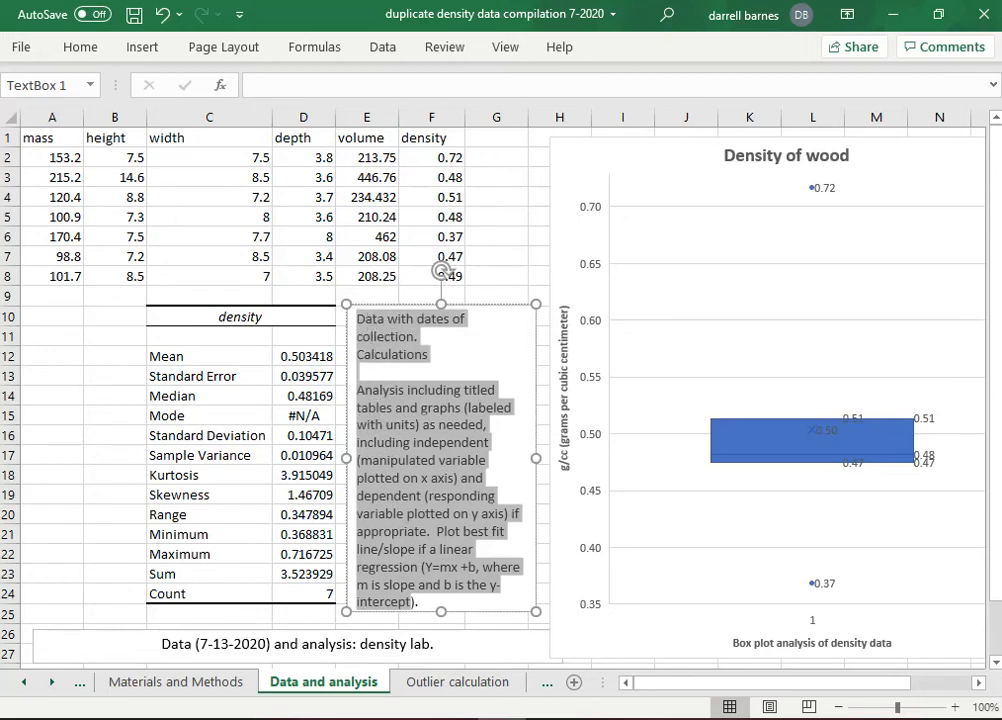
pyautogui.click(409, 408)
pyautogui.moveTo(412, 597); pyautogui.dragTo(363, 355)
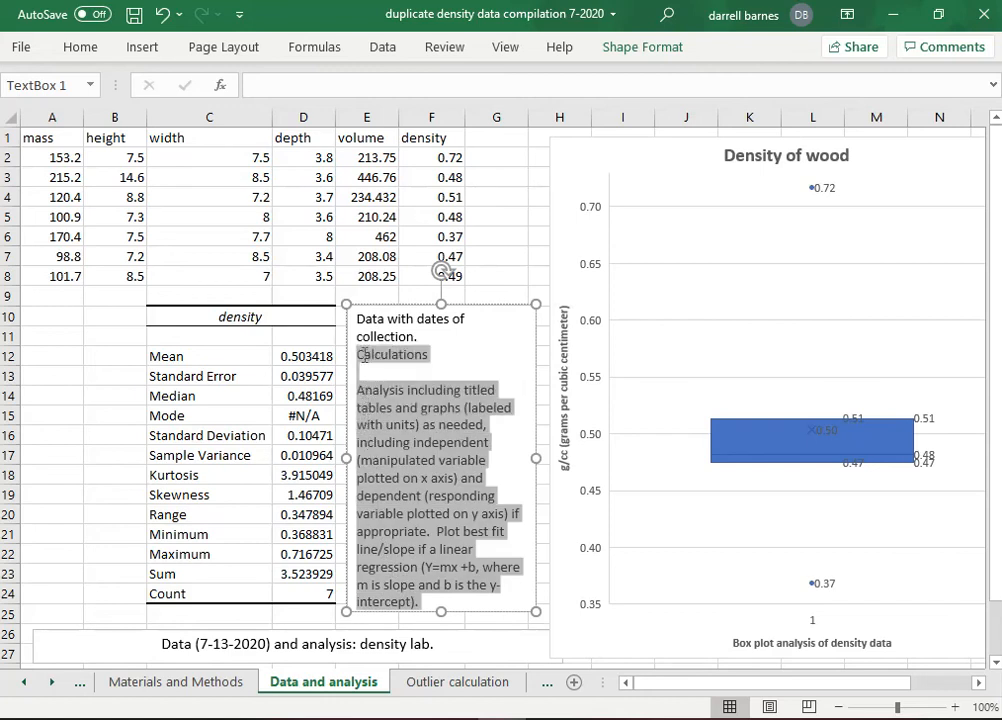
pyautogui.press('BackSpace')
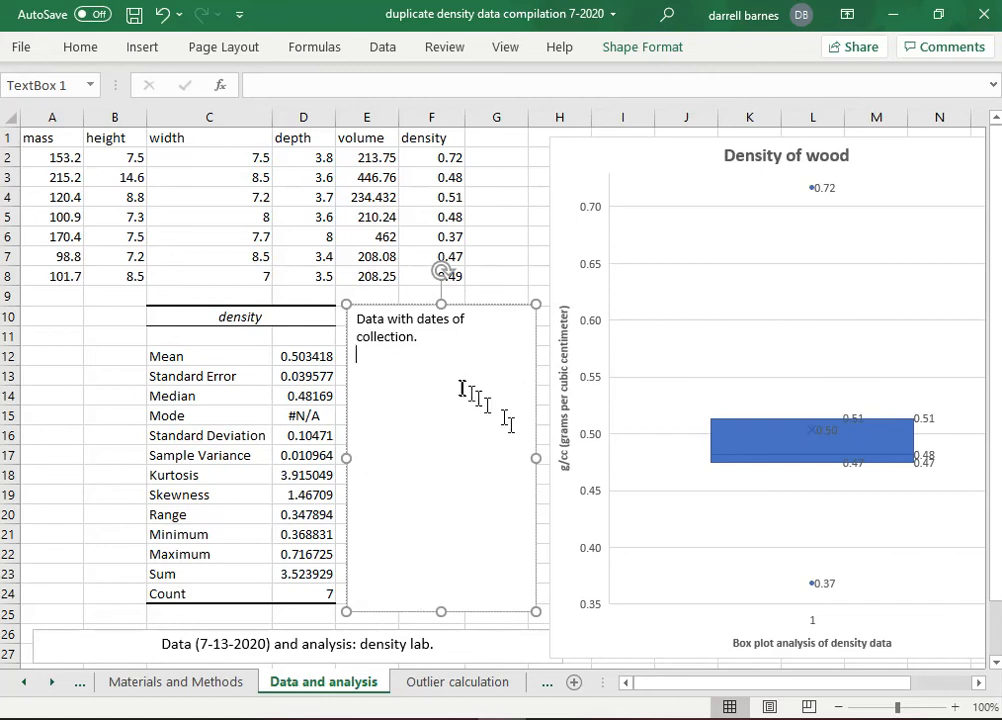
# Step: Extend the remaining text box heading to read "Data with dates of collection and Analyses."
pyautogui.press('BackSpace')
pyautogui.press('BackSpace')
pyautogui.write('an')
pyautogui.write('d A.')
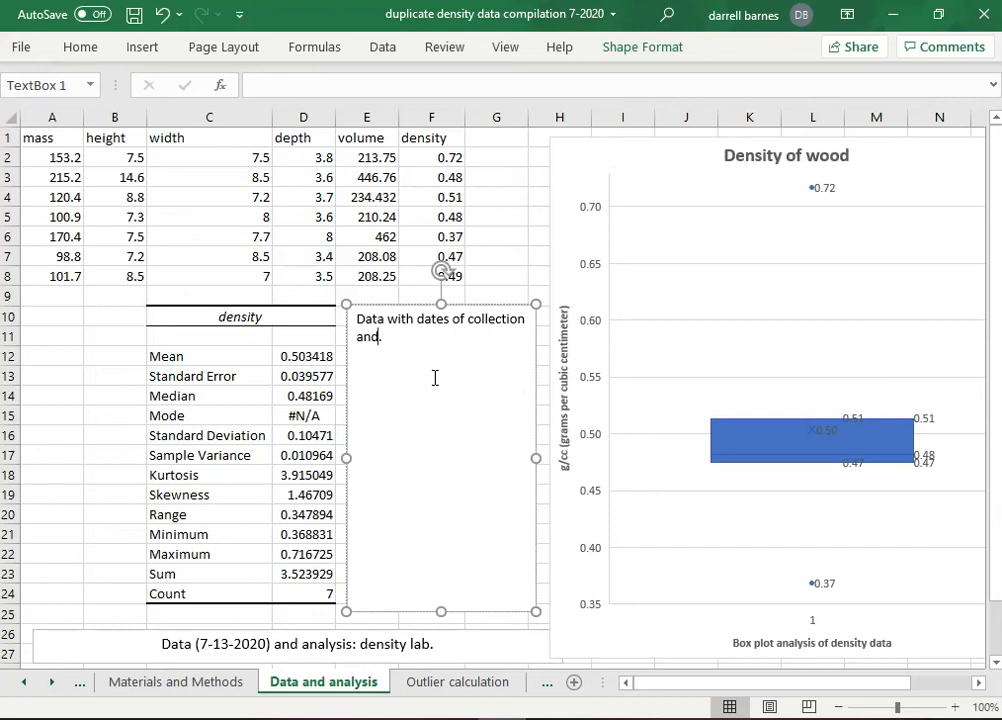
pyautogui.write('nay')
pyautogui.press('BackSpace')
pyautogui.write('lyses')
# Step: Run a spell check on the text box heading about data collection and analyses
pyautogui.moveTo(358, 318); pyautogui.dragTo(441, 340)
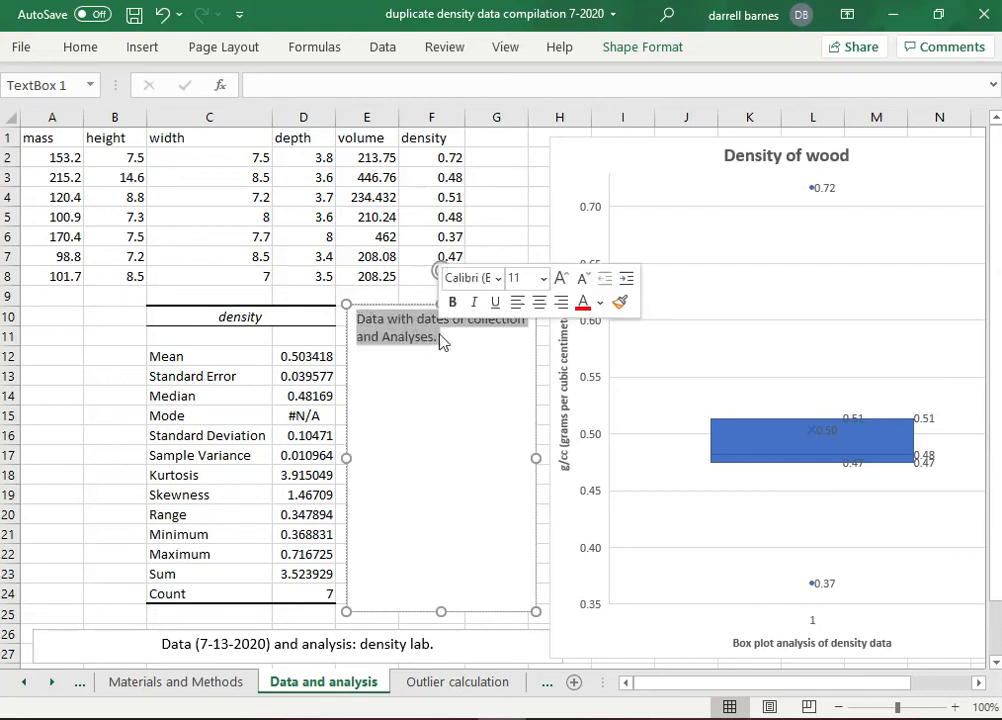
pyautogui.click(452, 48)
pyautogui.click(60, 76)
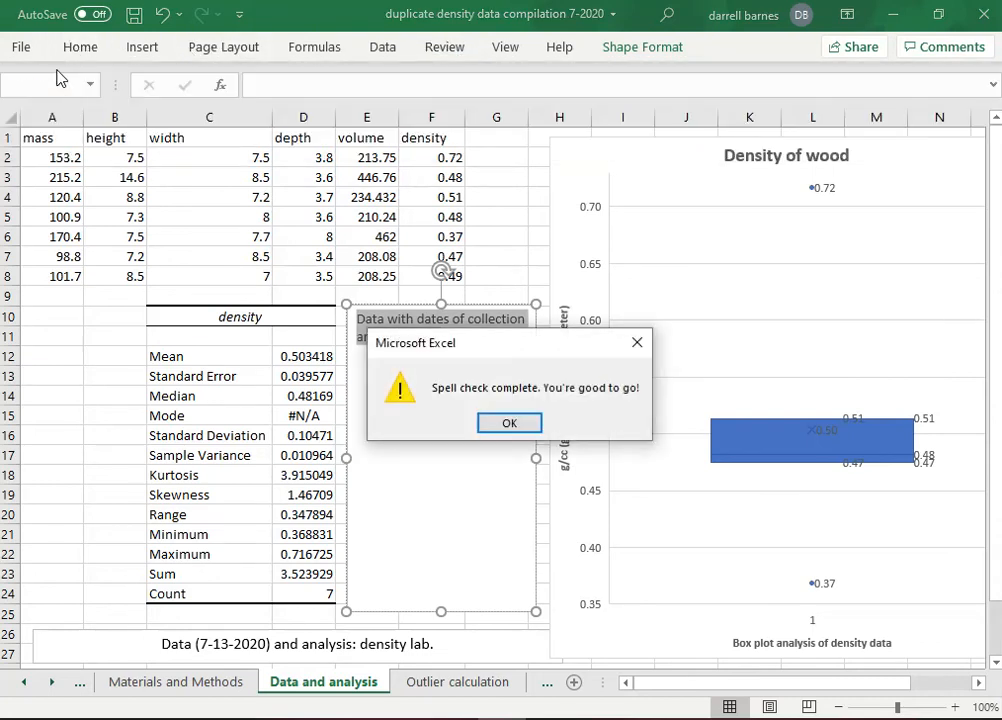
pyautogui.click(521, 425)
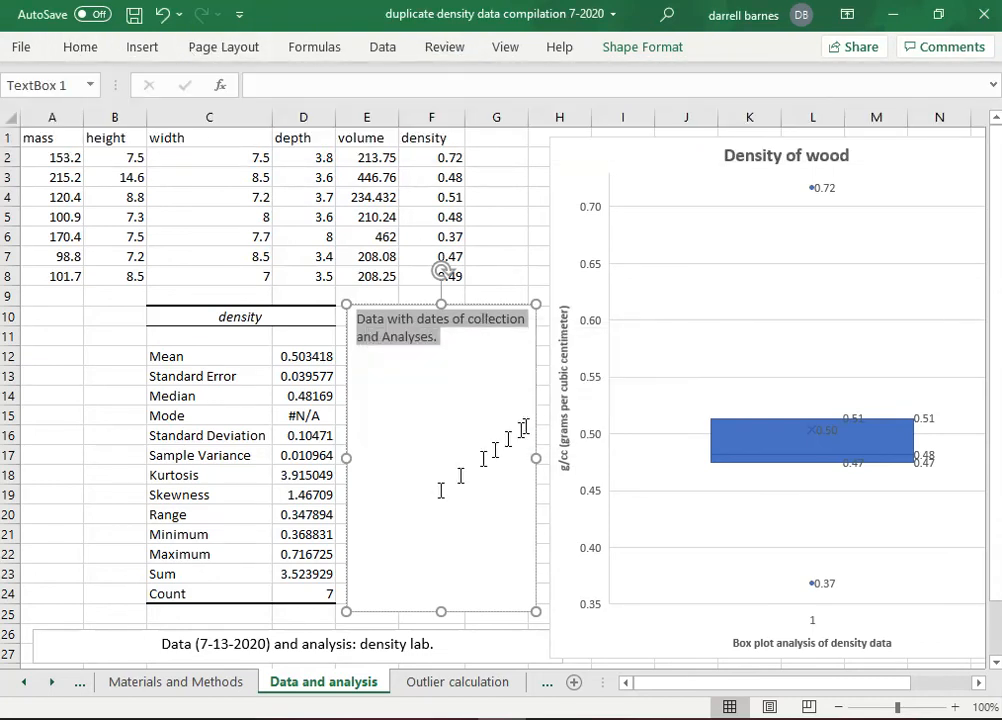
# Step: Below the heading, add the paragraph "The data at the top left was collected on 7-13-2020."
pyautogui.click(427, 424)
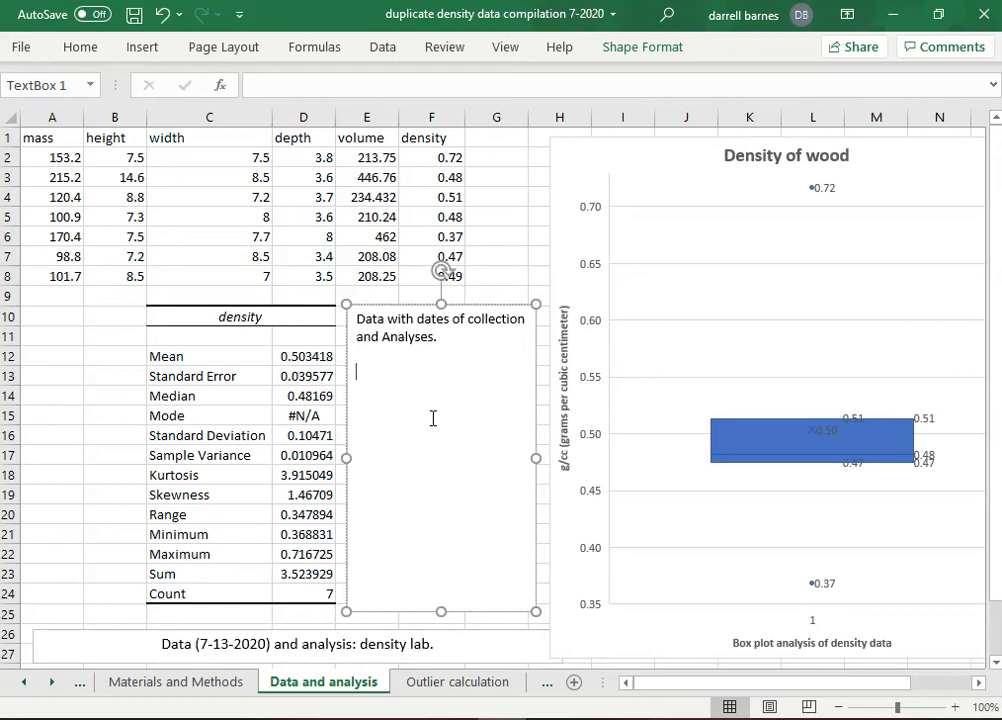
pyautogui.write('The datea at the top left was cl')
pyautogui.press('BackSpace')
pyautogui.write('ollected on ')
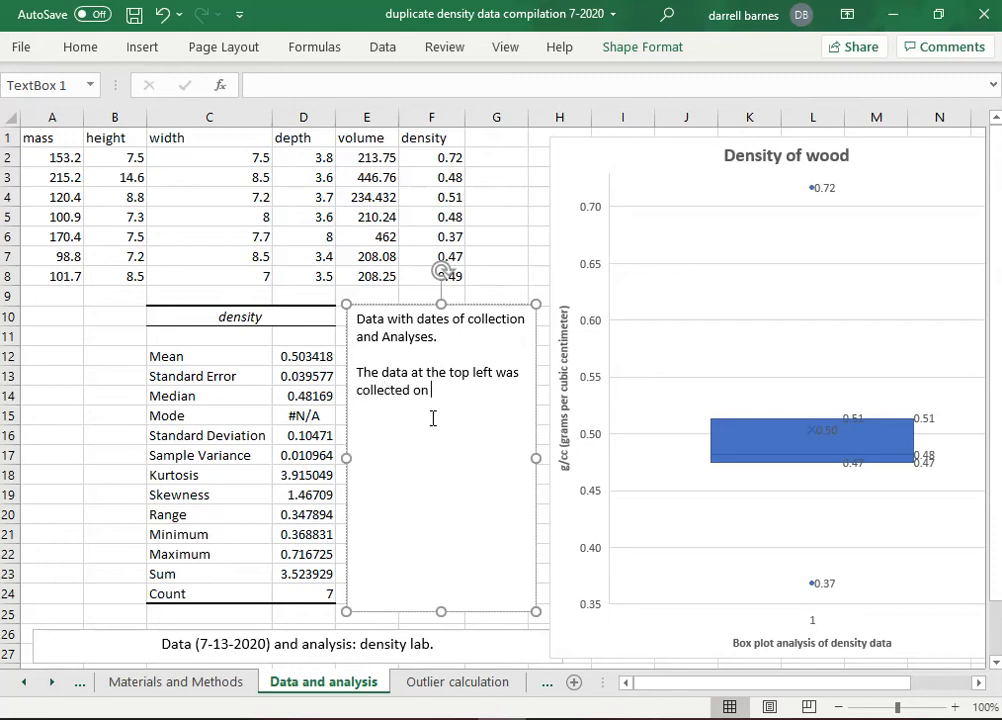
pyautogui.write('7-13-2020.')
# Step: Check cells E2 and F2, and add the paragraph "Formulas were placed in cells E2 and F2 to calculate volume and density respectively."
pyautogui.click(383, 155)
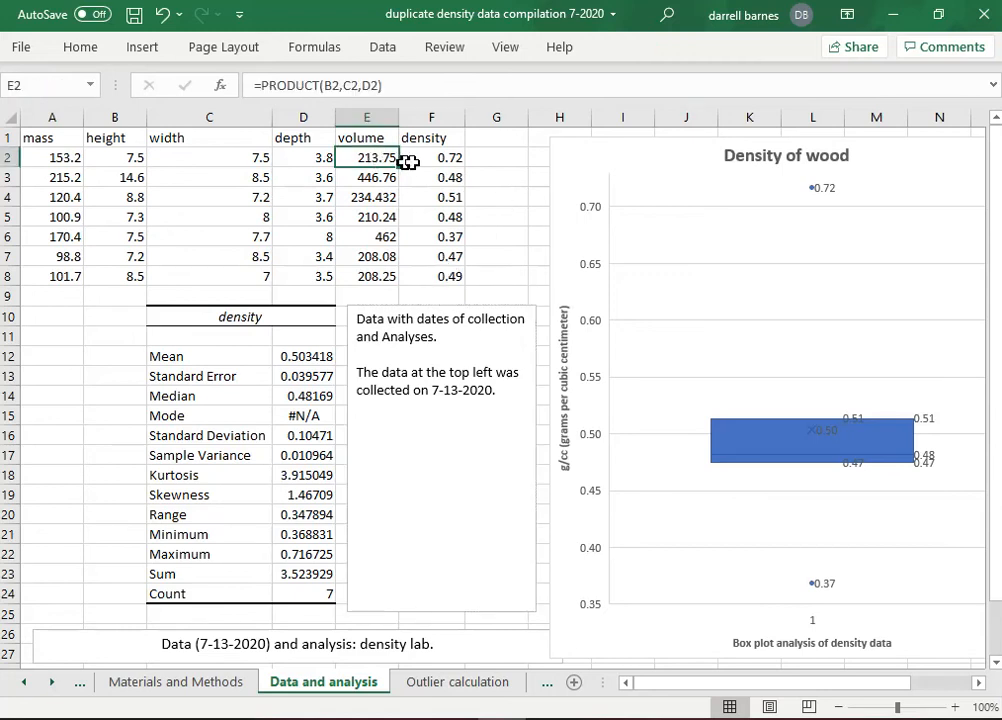
pyautogui.click(440, 161)
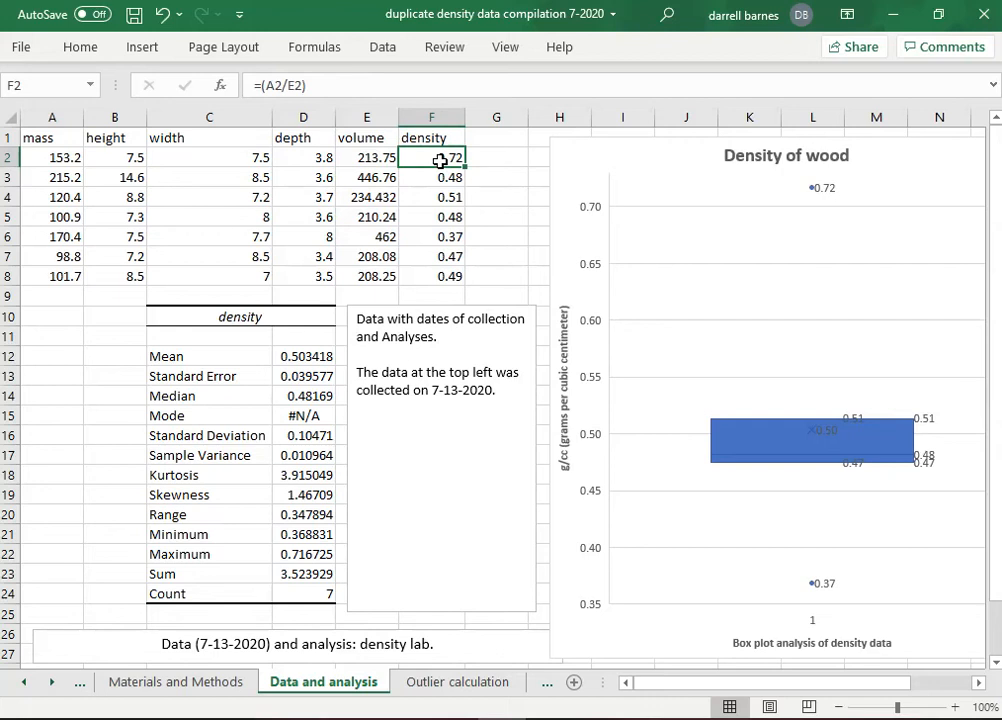
pyautogui.click(520, 393)
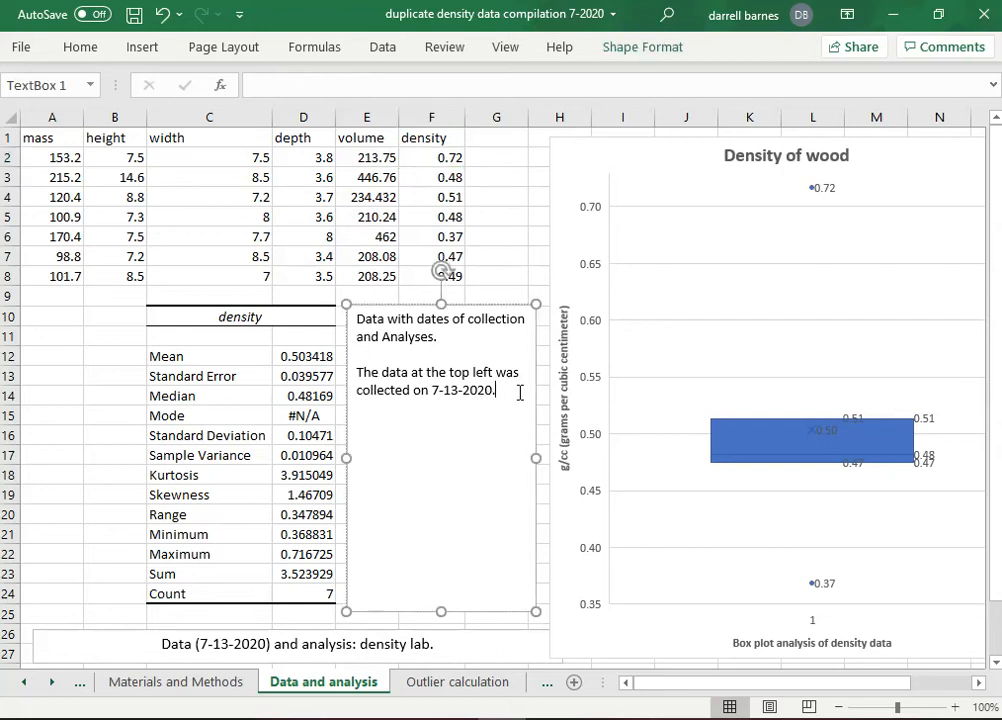
pyautogui.write('Fir')
pyautogui.write('mulas wer')
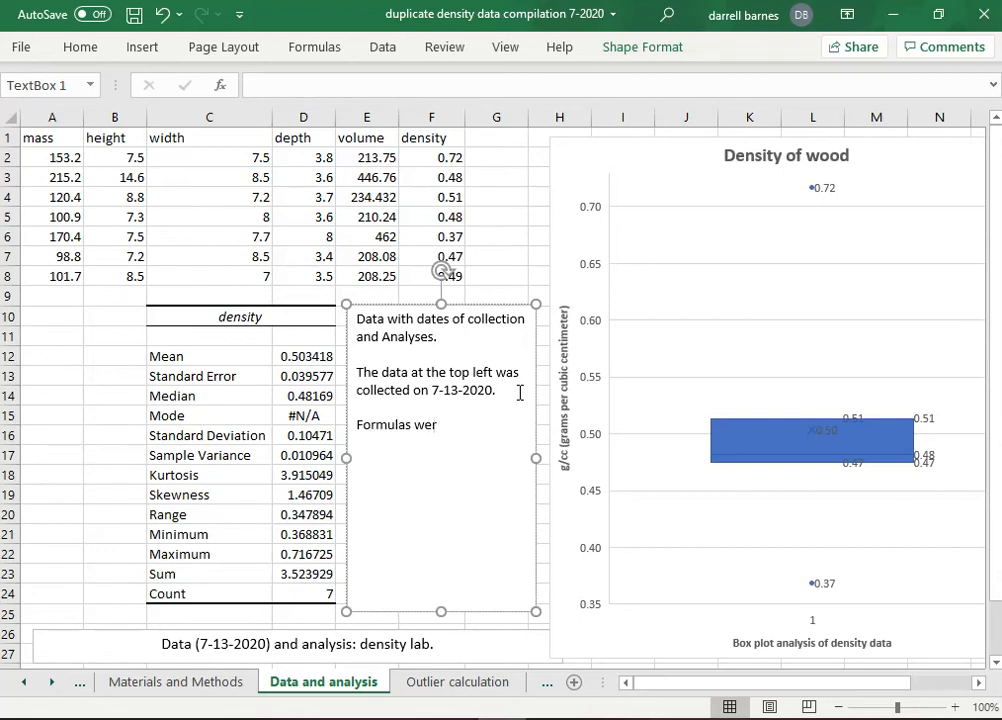
pyautogui.write('e placed in cells')
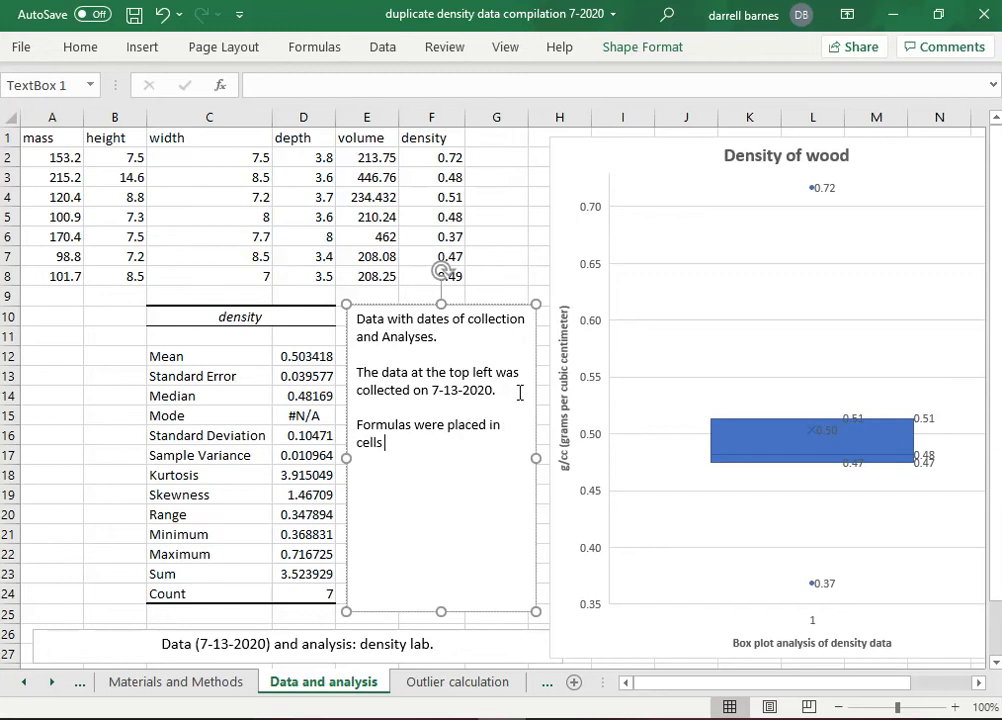
pyautogui.write(' E2 and')
pyautogui.write(' F2 to cal')
pyautogui.write('culate')
pyautogui.write(' colu')
pyautogui.press('BackSpace')
pyautogui.press('BackSpace')
pyautogui.press('BackSpace')
pyautogui.write('v')
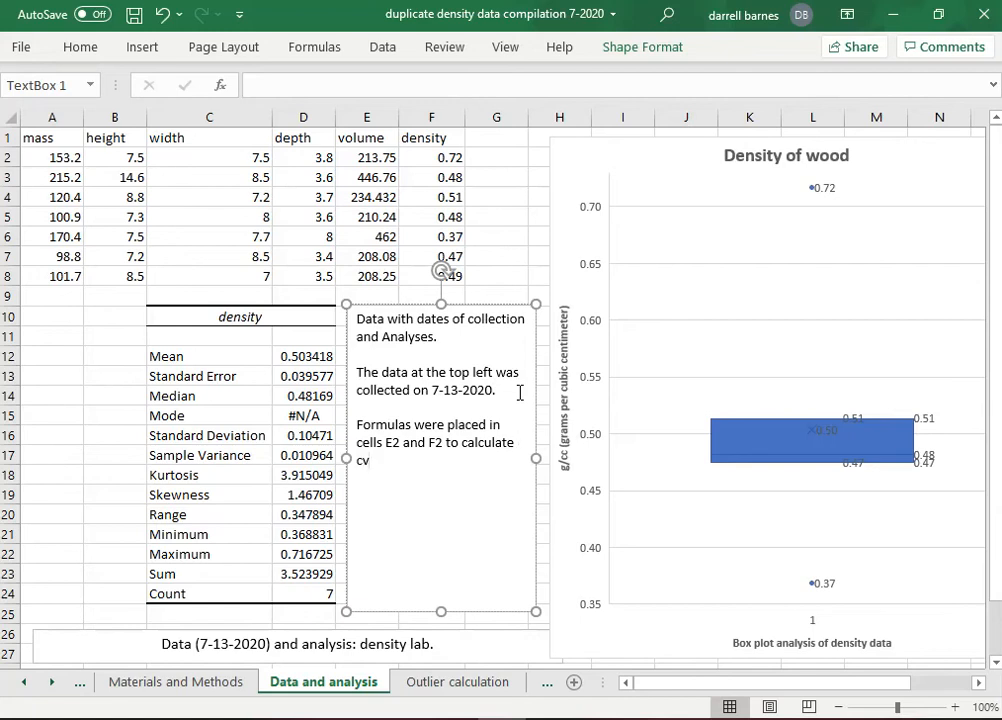
pyautogui.write('olume and denstit')
pyautogui.press('BackSpace')
pyautogui.press('BackSpace')
pyautogui.press('BackSpace')
pyautogui.write('ity')
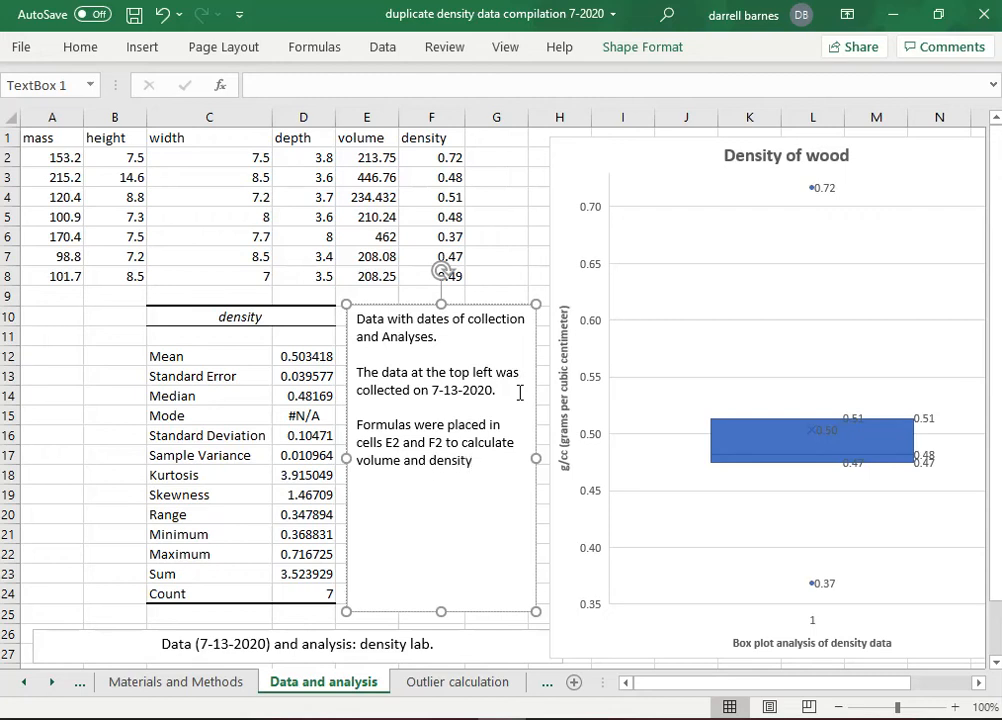
pyautogui.write(' respectively.')
# Step: Add a paragraph: "To the right is a box plot representing the density data from column F above and to the left is a ToolPak analysis"
pyautogui.write('To')
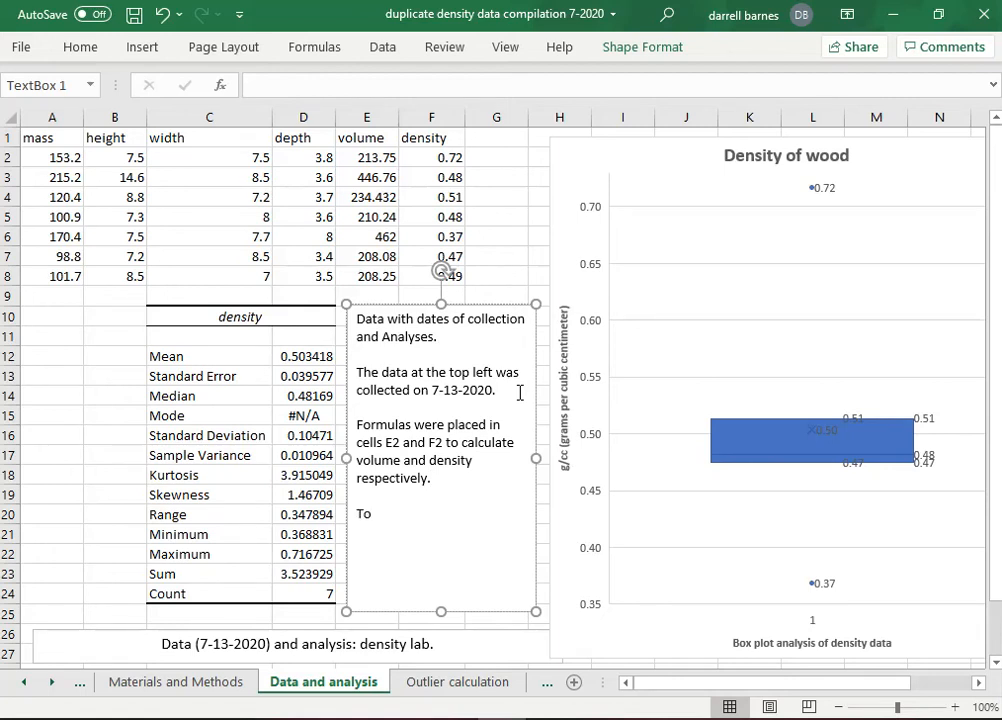
pyautogui.write(' the right is a box plot repr')
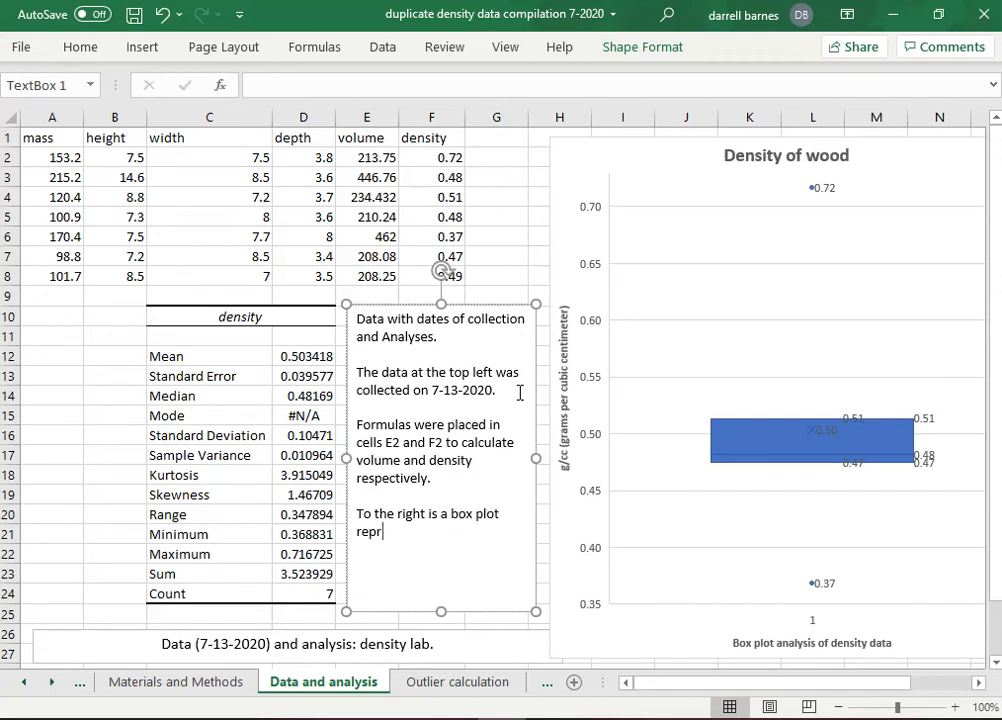
pyautogui.write('esenting the density')
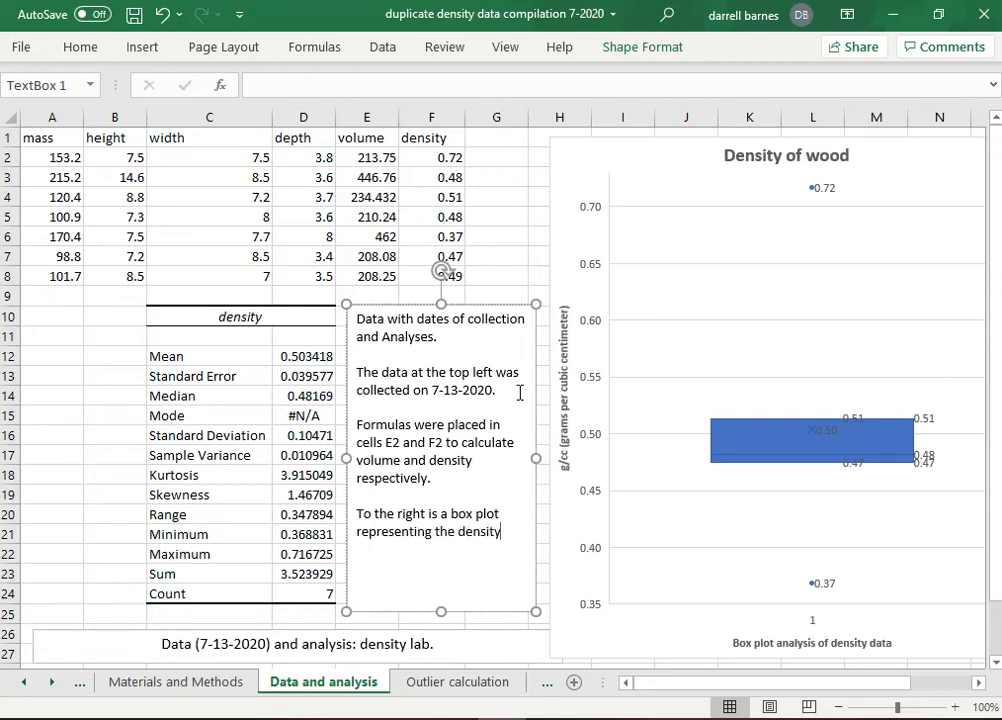
pyautogui.write(' data from column F above and t')
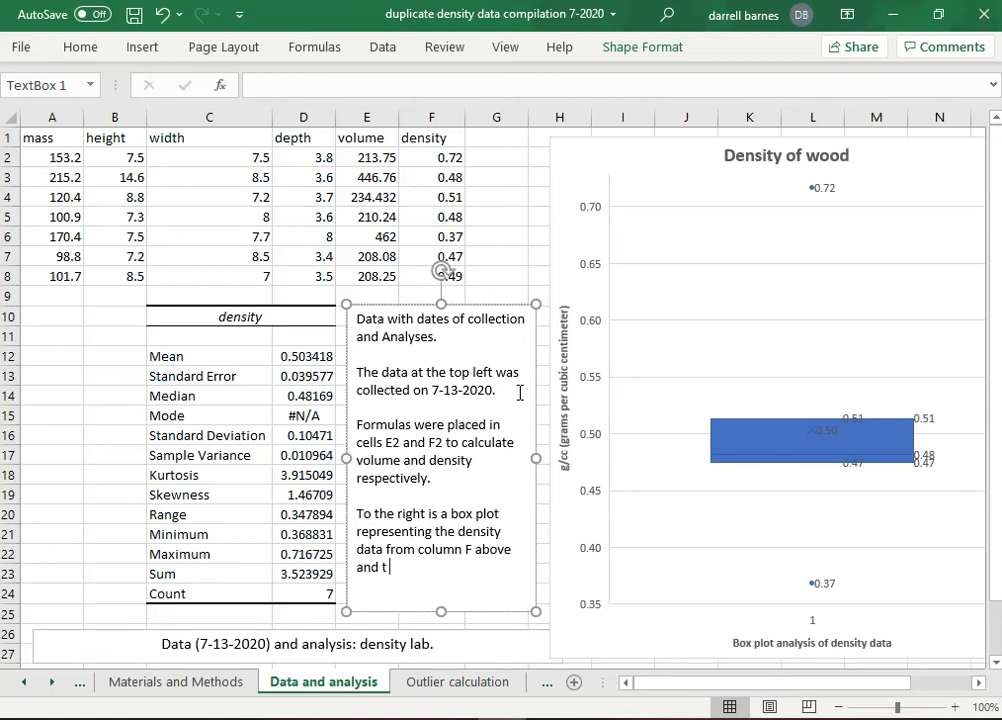
pyautogui.write('o the left is a')
pyautogui.write('Tool')
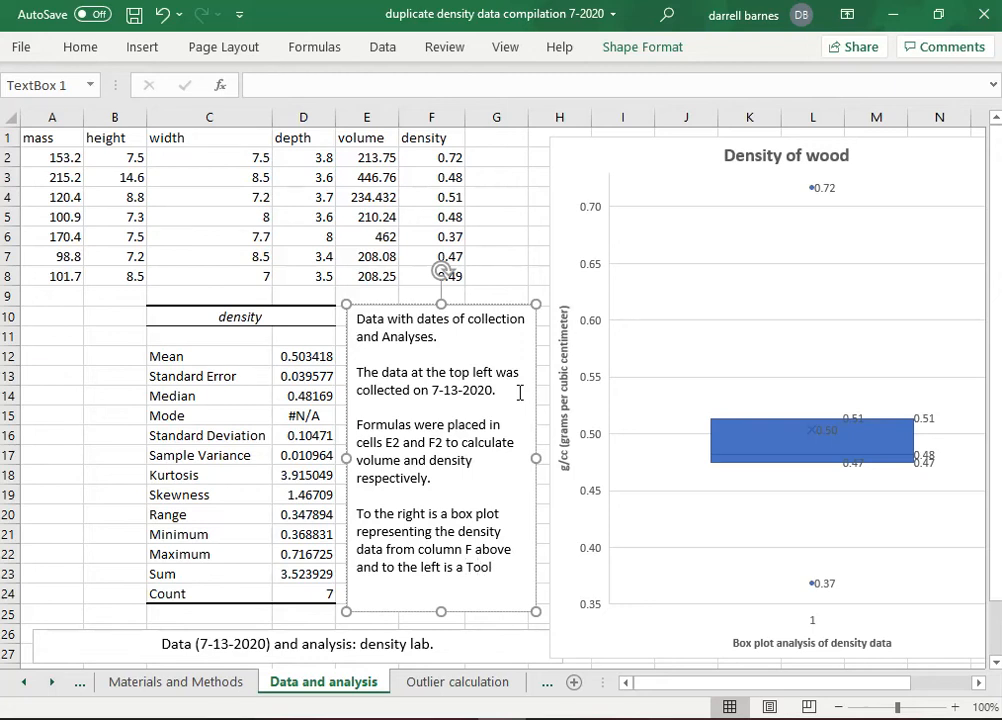
pyautogui.write('Pak analysis')
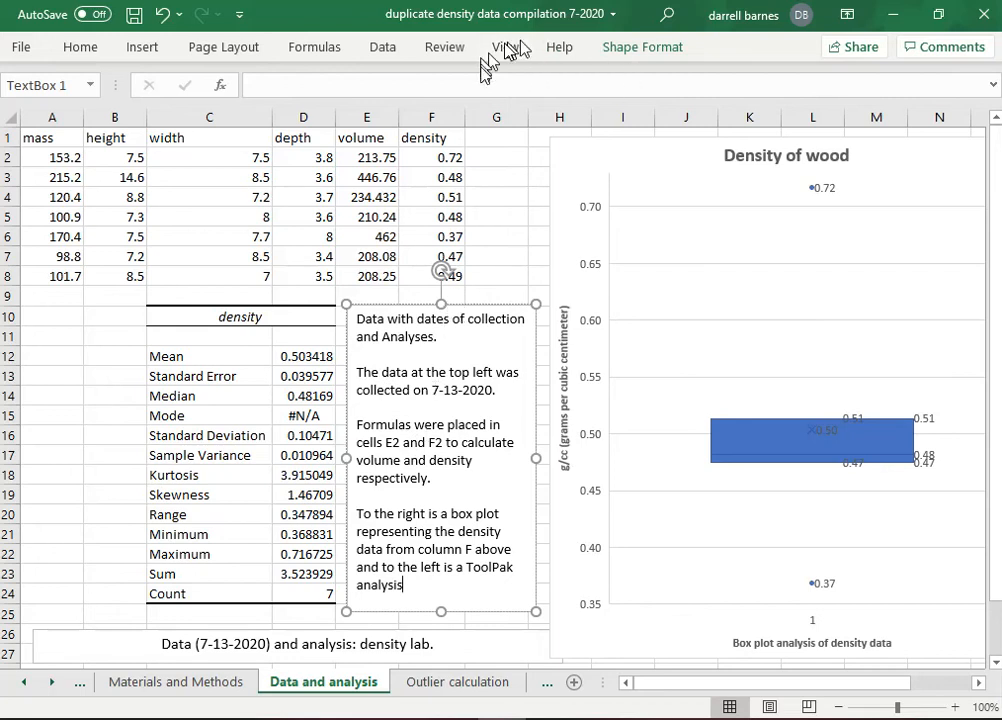
# Step: Look through the Data Analysis tool list for the name of the statistics tool, without running an analysis
pyautogui.doubleClick(381, 50)
pyautogui.click(901, 84)
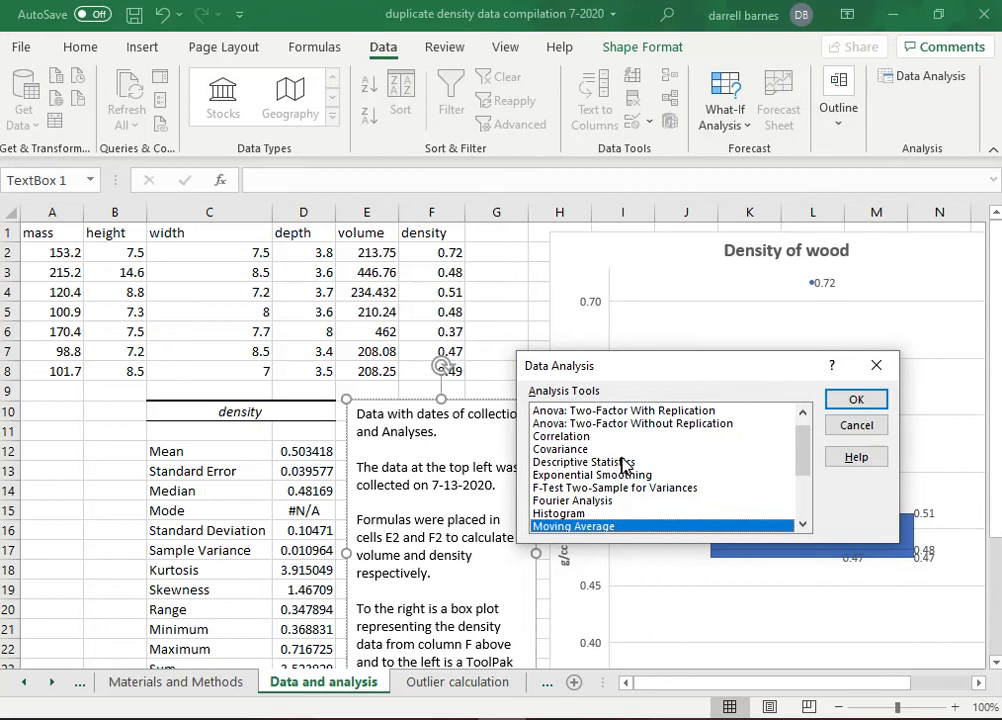
pyautogui.click(856, 425)
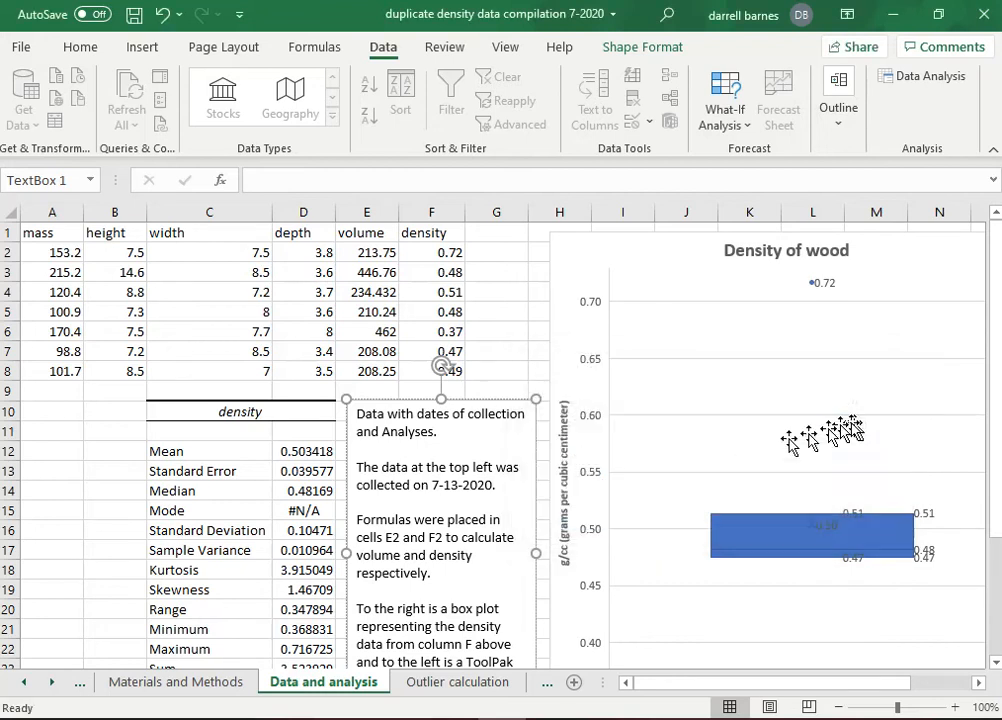
pyautogui.scroll(-3, 510, 440)
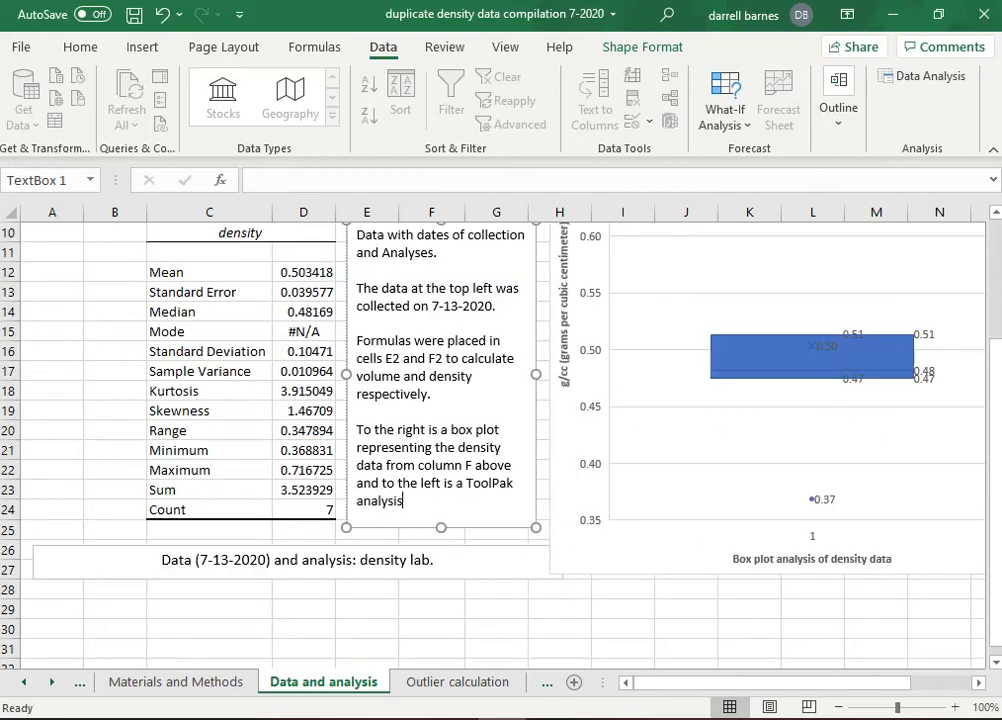
# Step: Insert "Descriptive Statistic done in Excel" before "ToolPak analysis" in the text box's last sentence
pyautogui.click(467, 499)
pyautogui.write('Descriptifve')
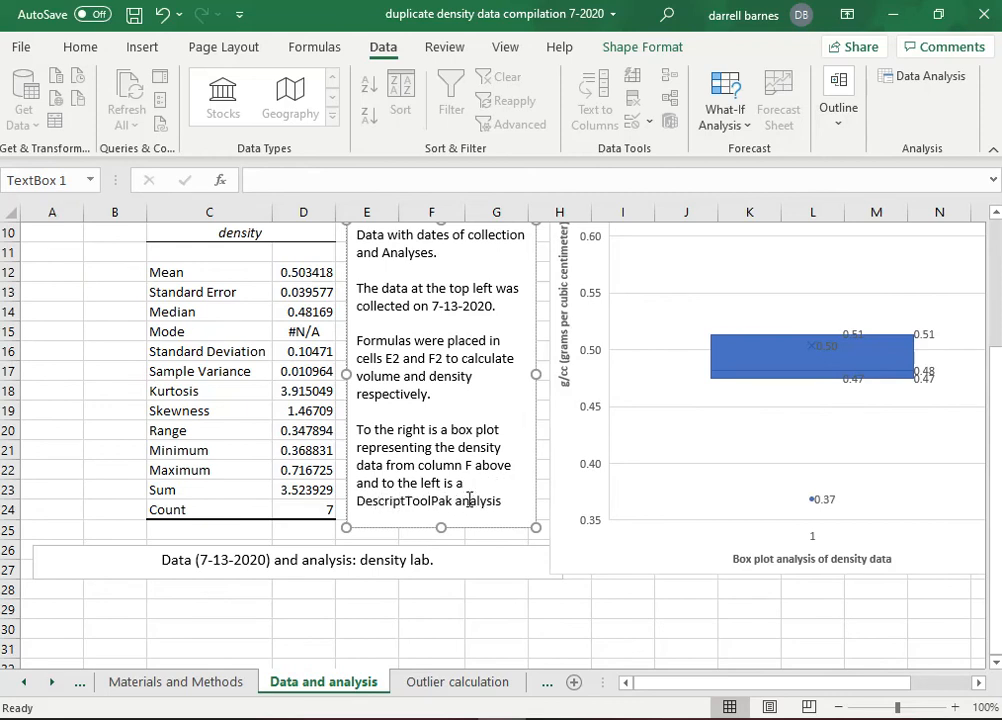
pyautogui.press('BackSpace')
pyautogui.press('BackSpace')
pyautogui.press('BackSpace')
pyautogui.press('BackSpace')
pyautogui.press('BackSpace')
pyautogui.write('ive ')
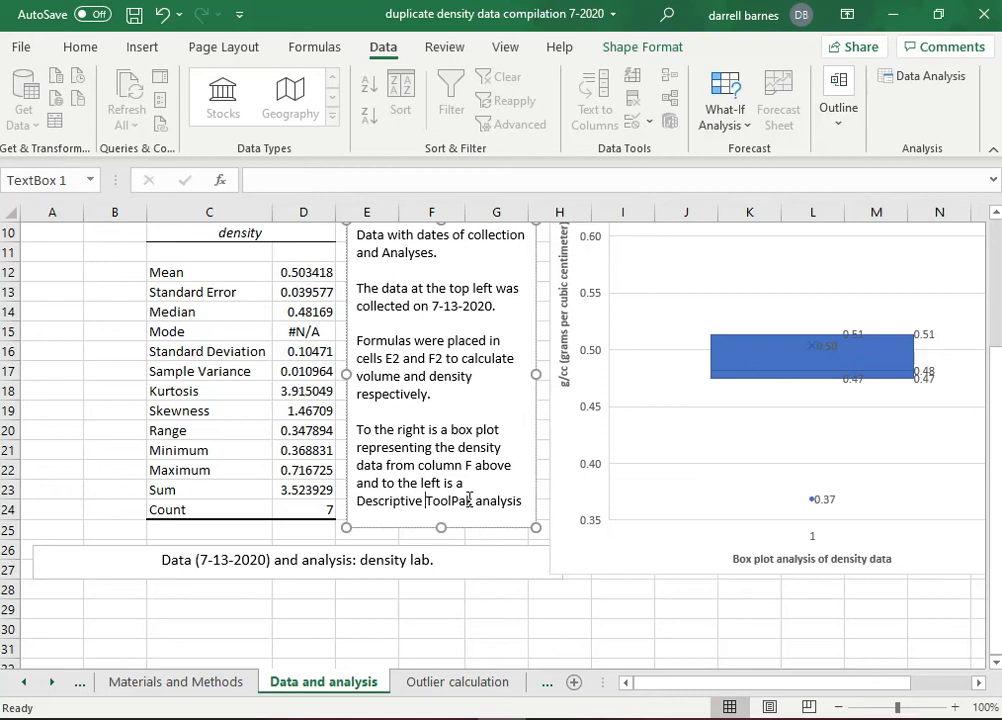
pyautogui.write('Statisti')
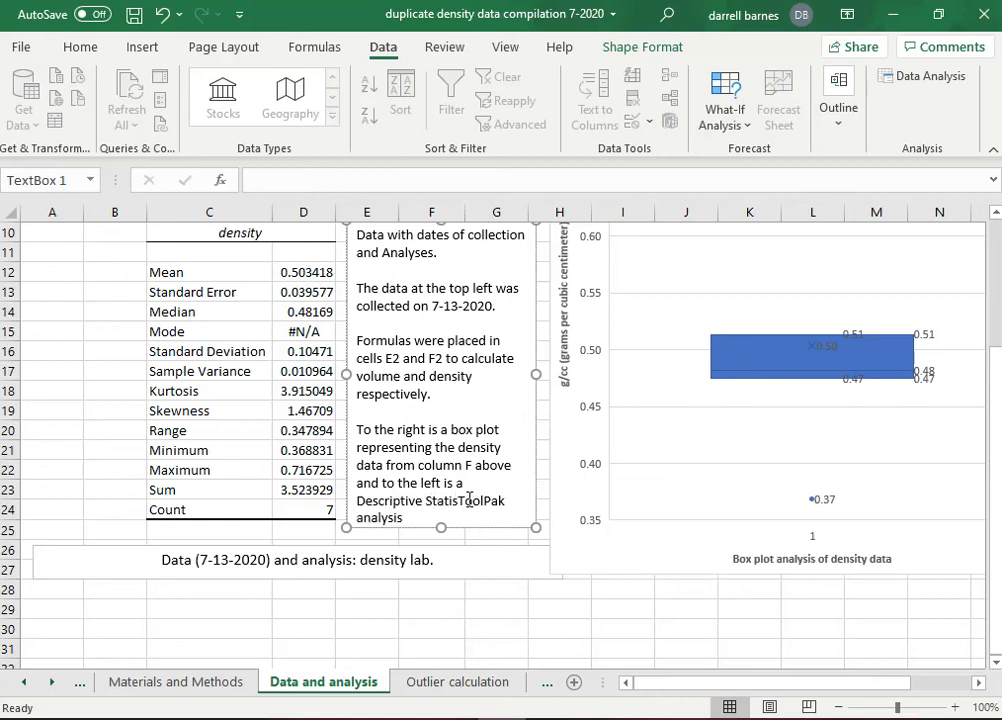
pyautogui.write('c sone')
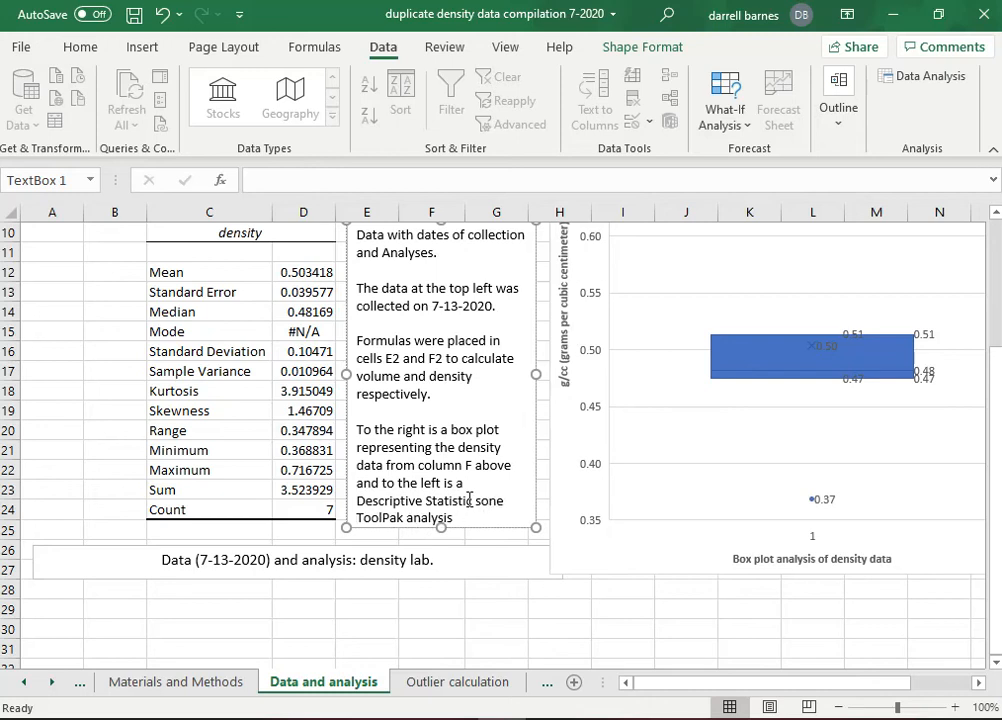
pyautogui.press('BackSpace')
pyautogui.press('BackSpace')
pyautogui.press('BackSpace')
pyautogui.press('BackSpace')
pyautogui.press('BackSpace')
pyautogui.write('done in Excel')
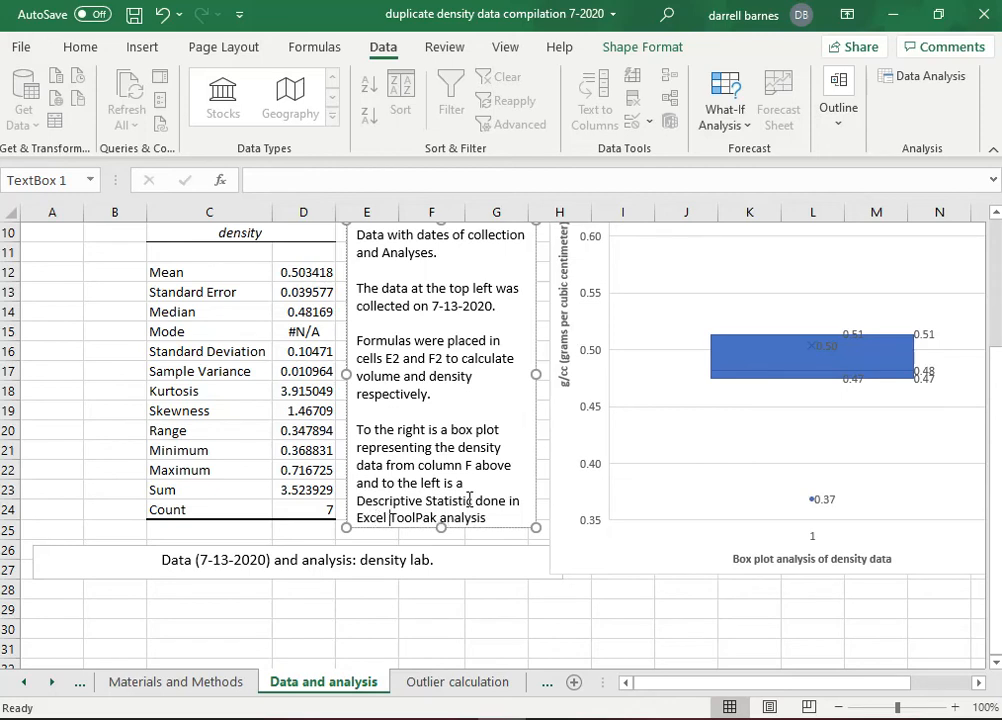
# Step: End the last sentence with "of the same data." and enlarge the text box upward and downward to fit its full text
pyautogui.click(508, 518)
pyautogui.scroll(1, 549, 591)
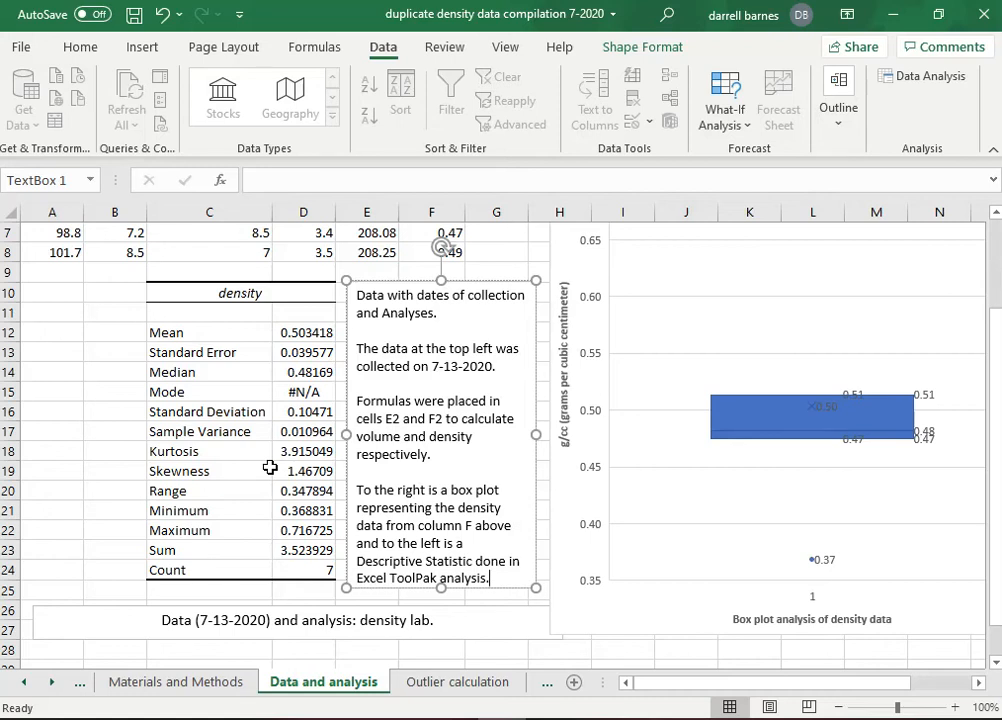
pyautogui.write('of the same data')
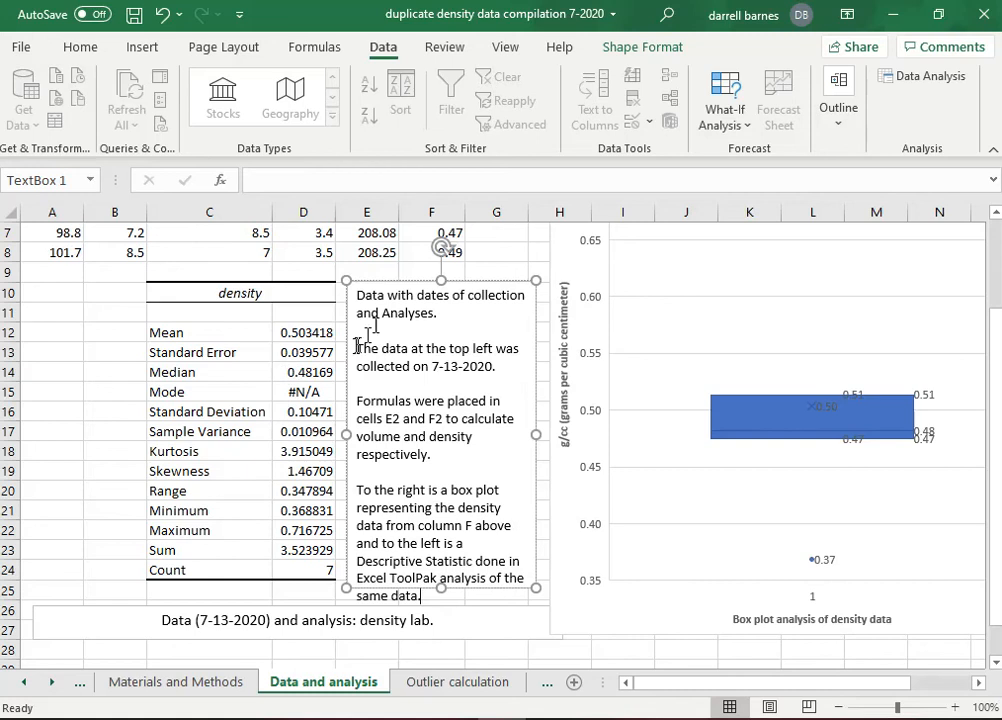
pyautogui.moveTo(442, 277); pyautogui.dragTo(437, 261)
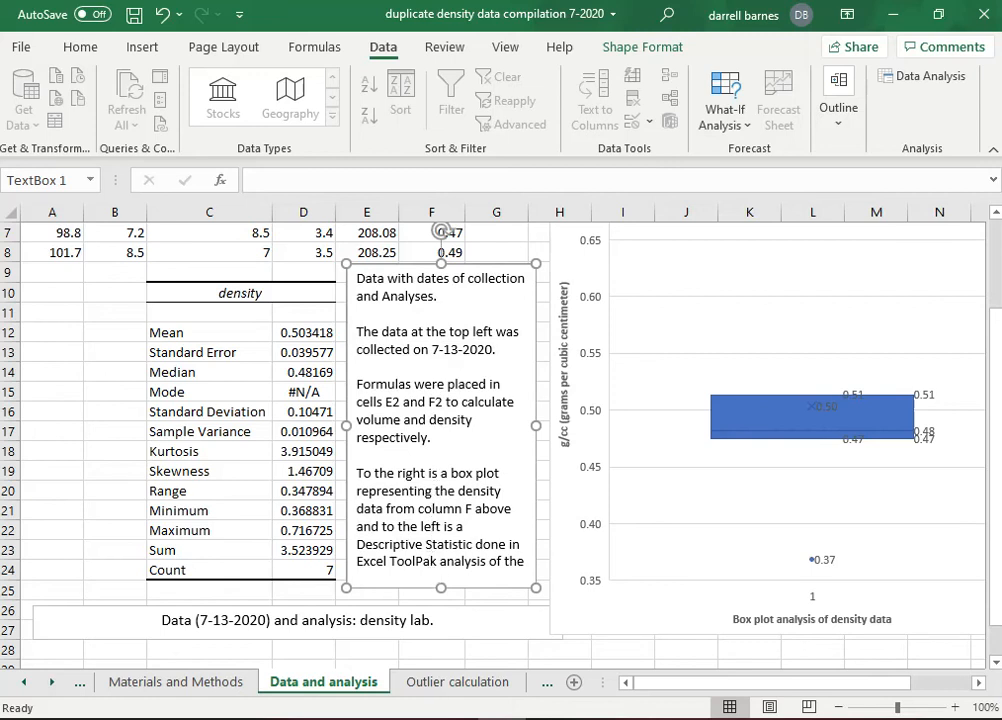
pyautogui.moveTo(441, 584); pyautogui.dragTo(441, 604)
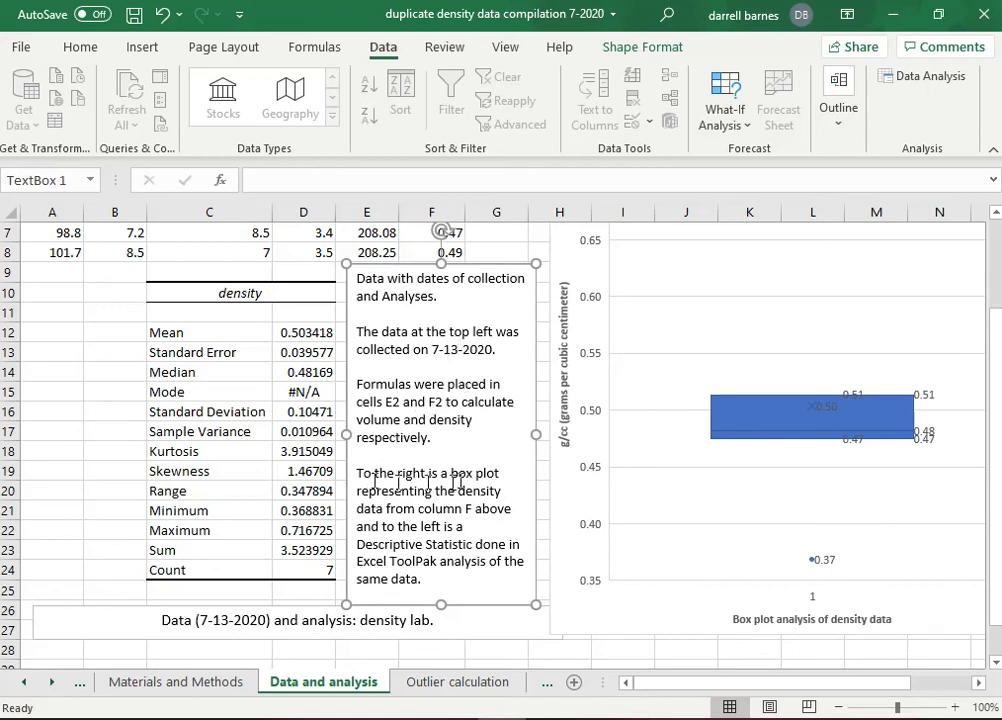
# Step: Spell-check the whole text of the analysis description box and save the workbook
pyautogui.moveTo(358, 278); pyautogui.dragTo(495, 582)
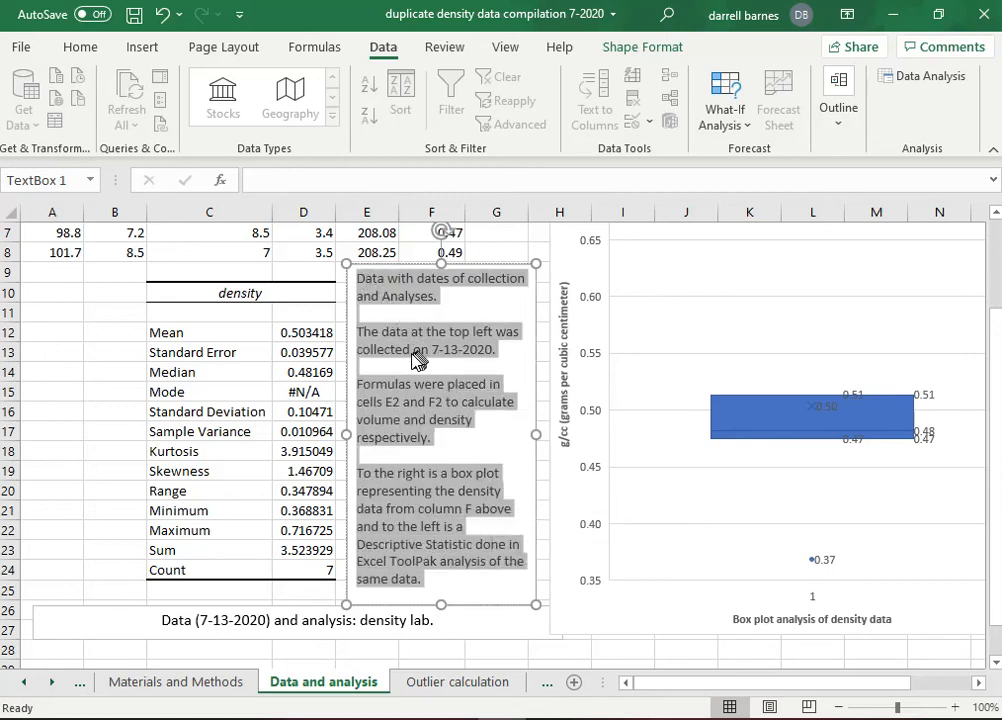
pyautogui.click(441, 47)
pyautogui.click(25, 95)
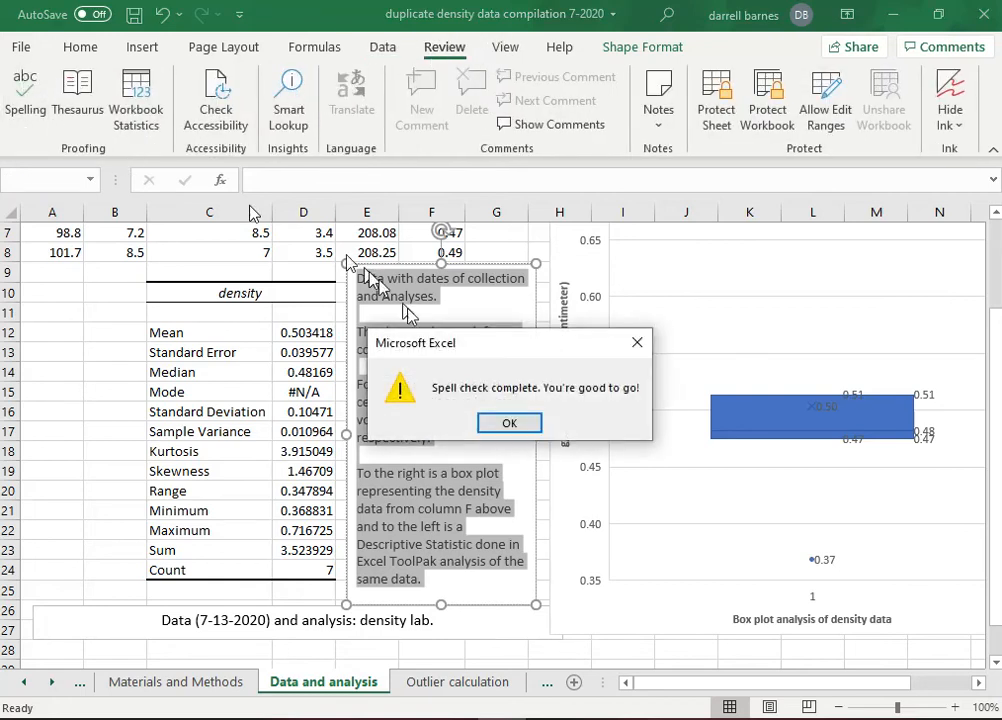
pyautogui.click(509, 422)
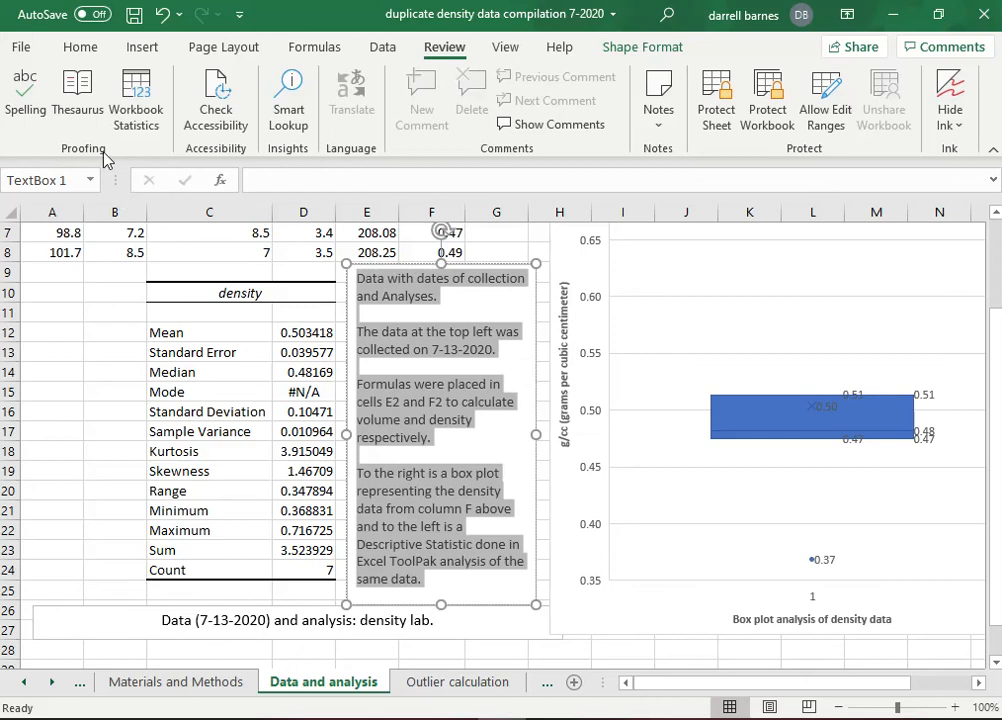
pyautogui.click(28, 47)
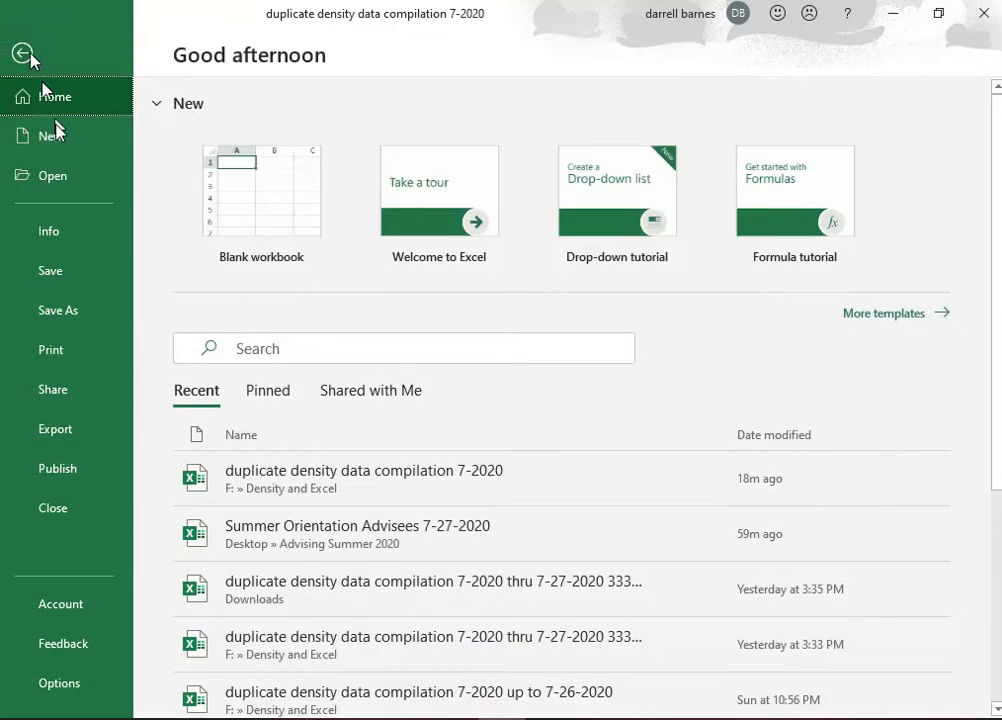
pyautogui.click(47, 268)
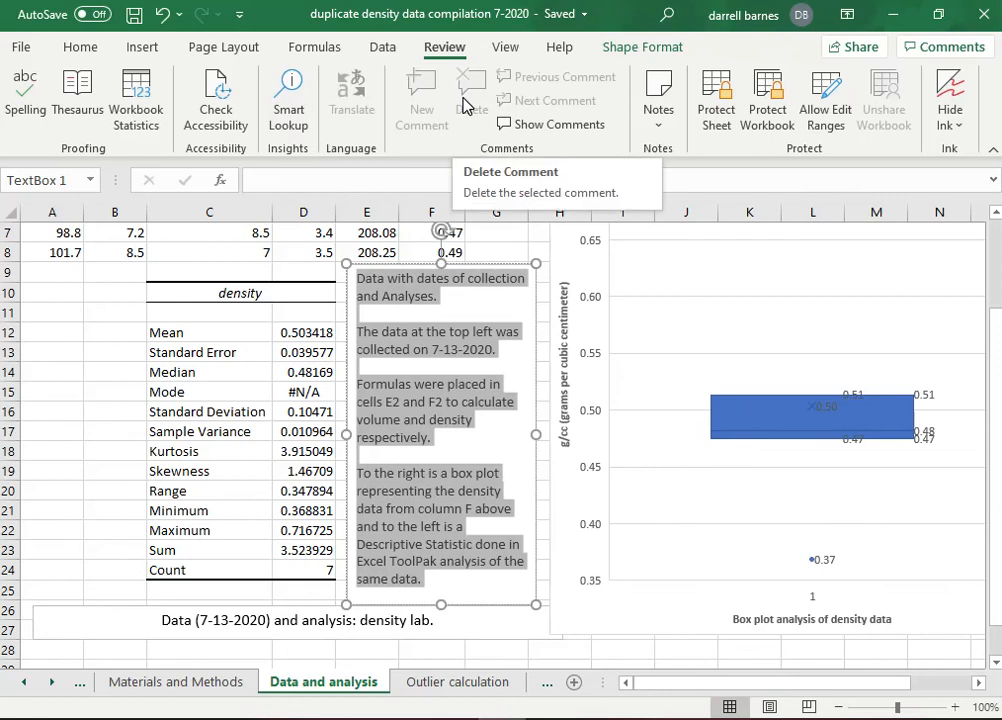
pyautogui.click(498, 304)
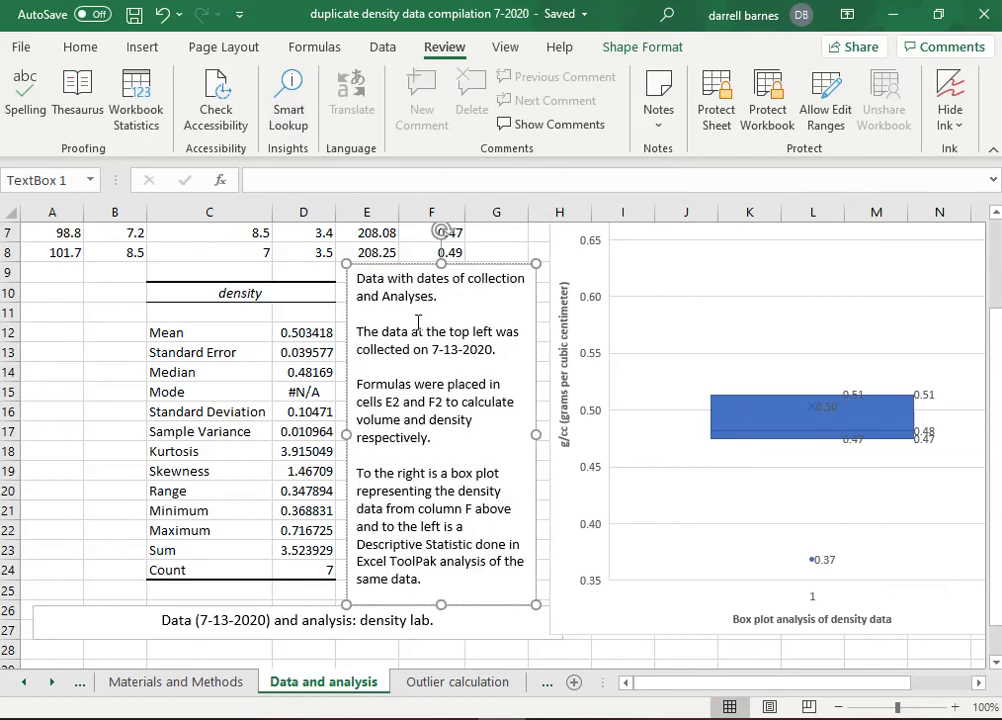
# Step: Look over the Data and analysis sheet, and examine the box plot and hand-calculated outlier boundaries on the Outlier calculation sheet
pyautogui.scroll(2, 340, 500)
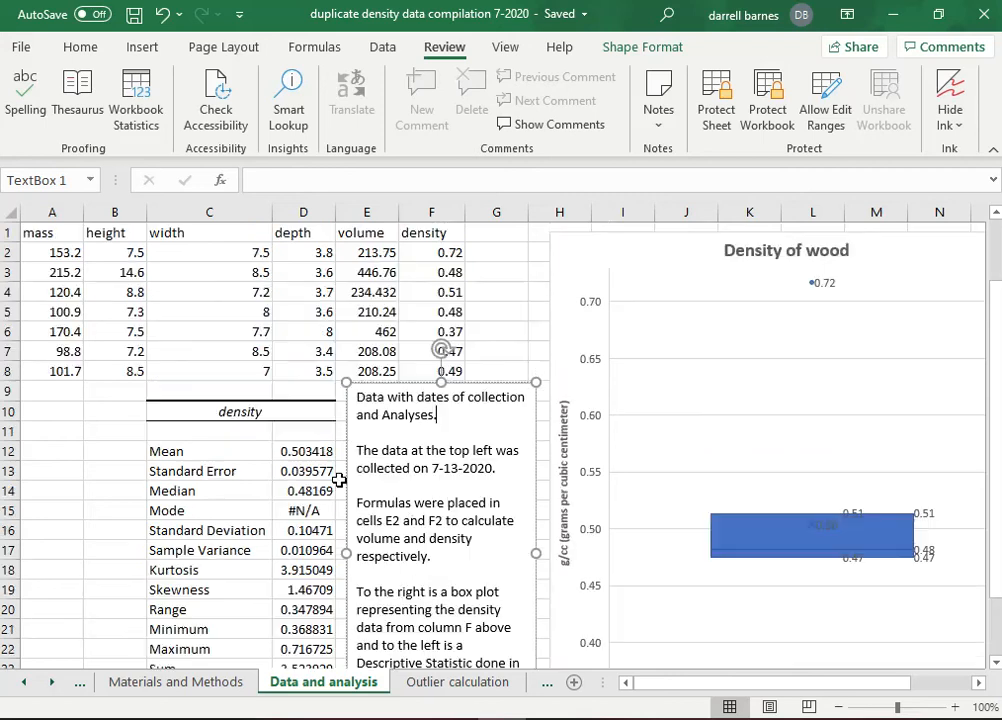
pyautogui.scroll(-3, 340, 480)
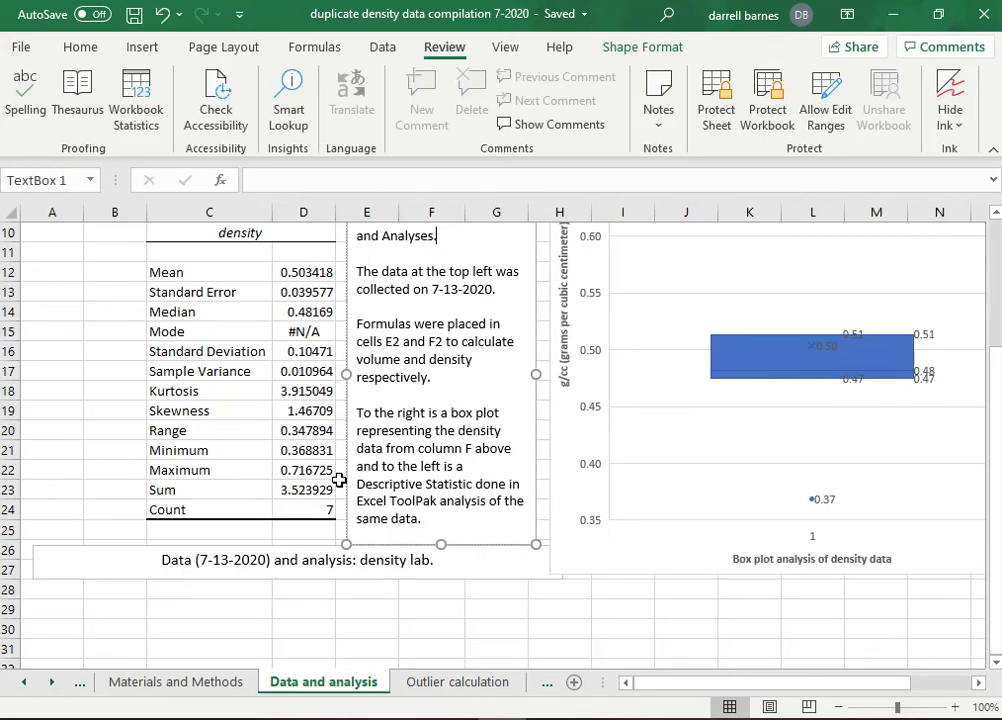
pyautogui.scroll(2, 340, 480)
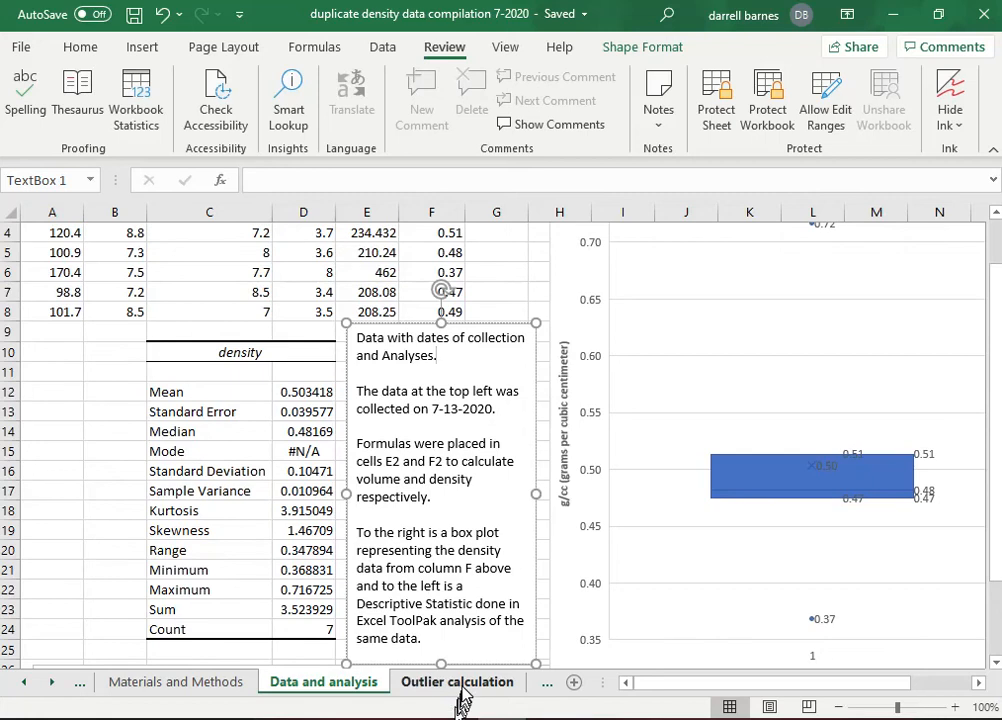
pyautogui.click(457, 682)
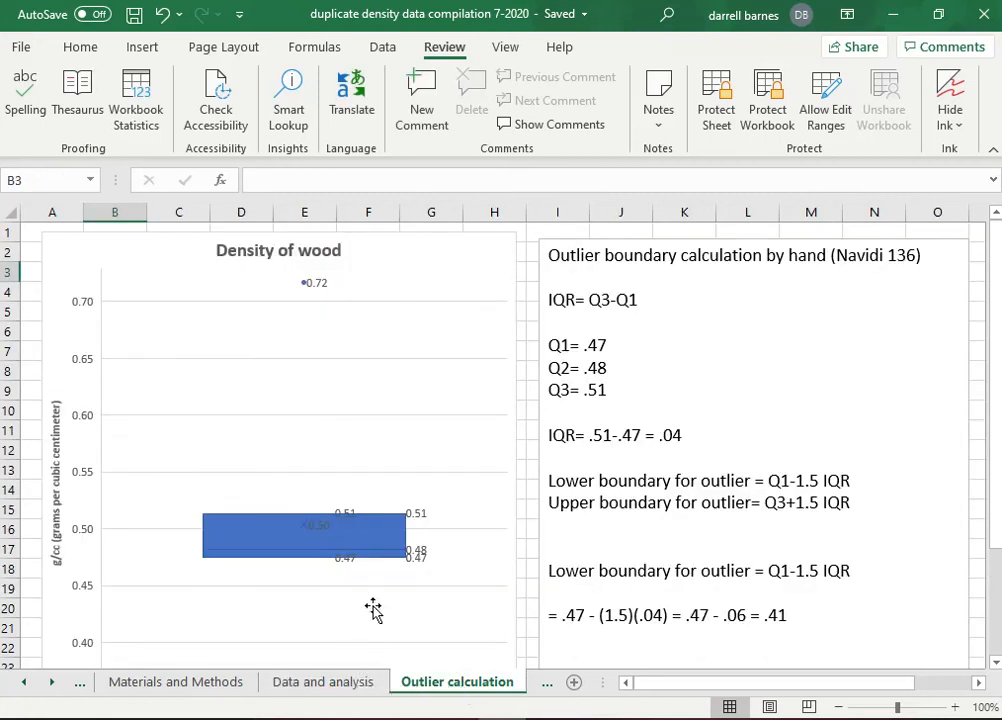
pyautogui.scroll(-3, 373, 608)
pyautogui.scroll(3, 373, 608)
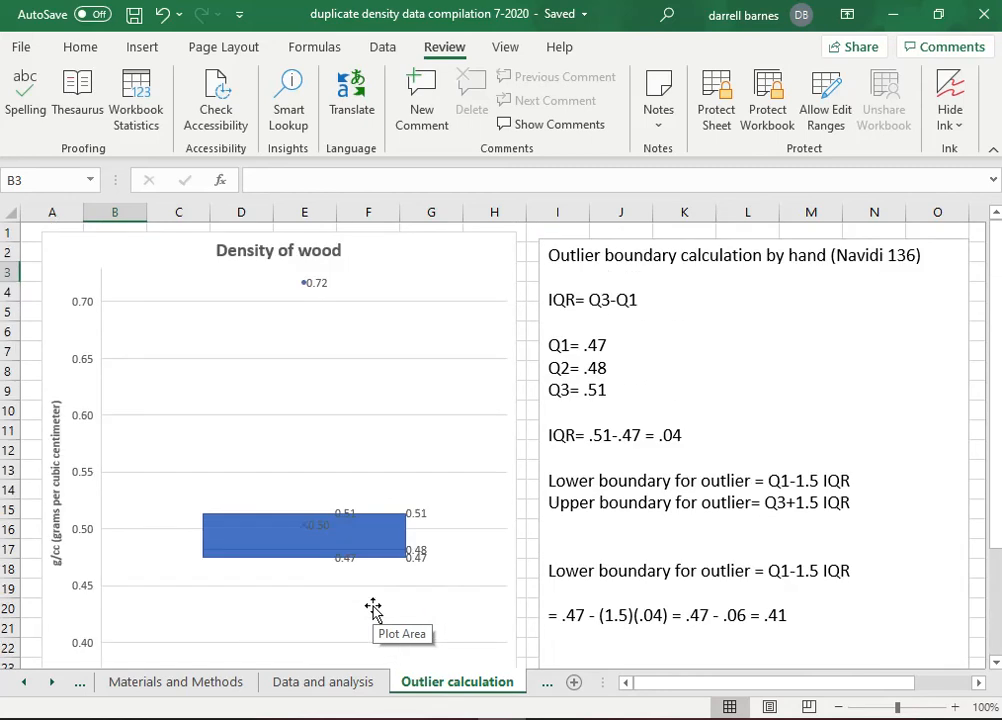
pyautogui.scroll(-2, 373, 608)
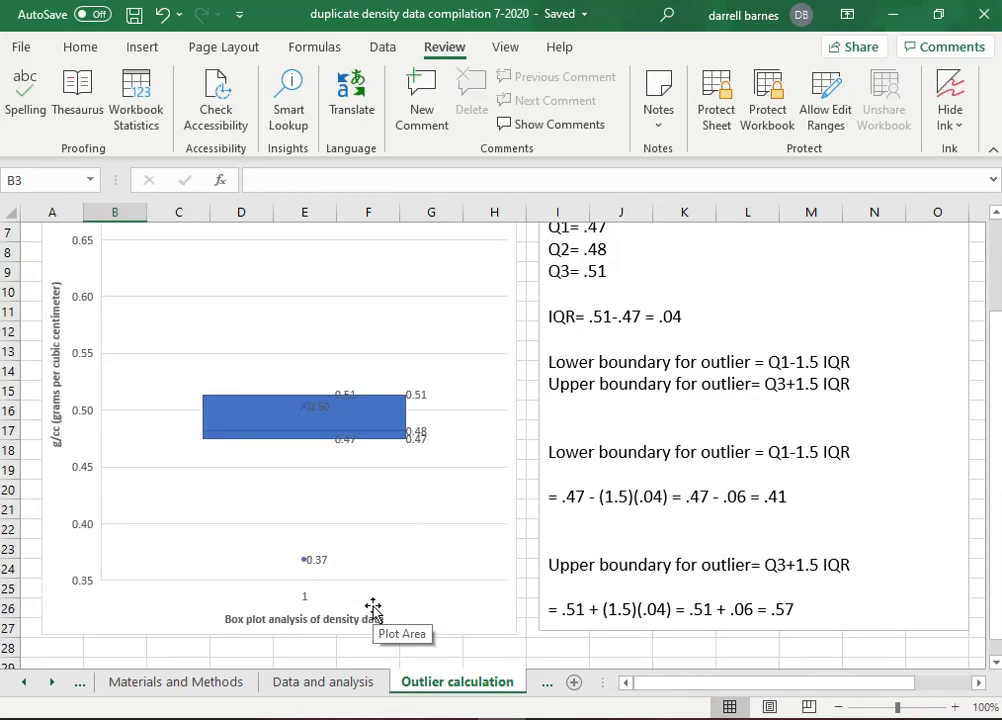
pyautogui.scroll(2, 373, 608)
pyautogui.scroll(-2, 373, 608)
pyautogui.scroll(2, 373, 608)
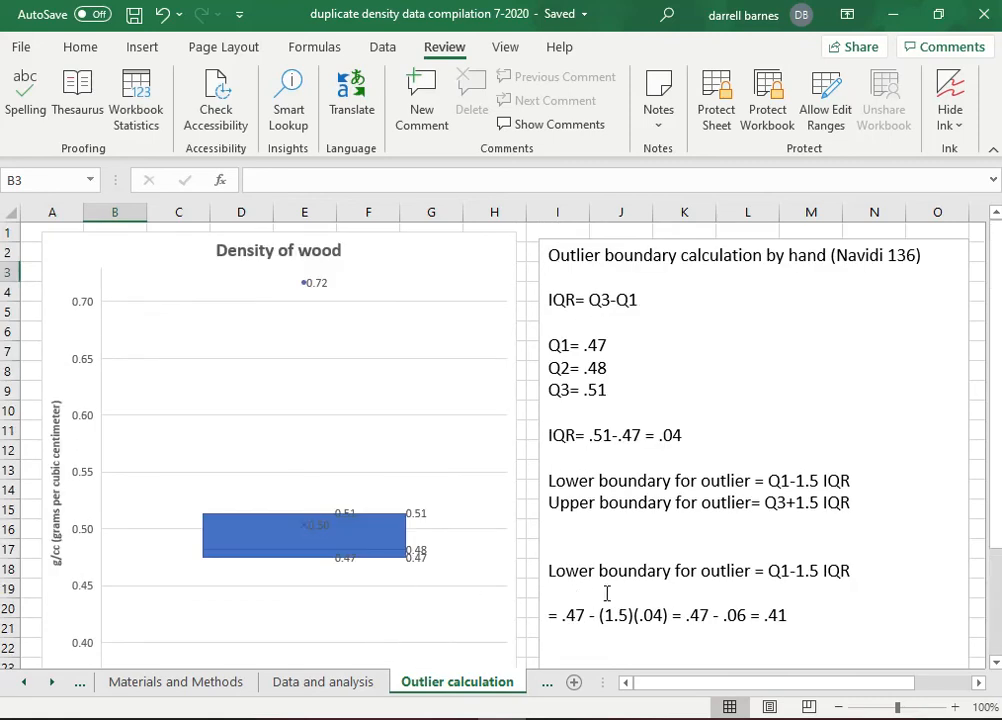
pyautogui.scroll(-3, 608, 590)
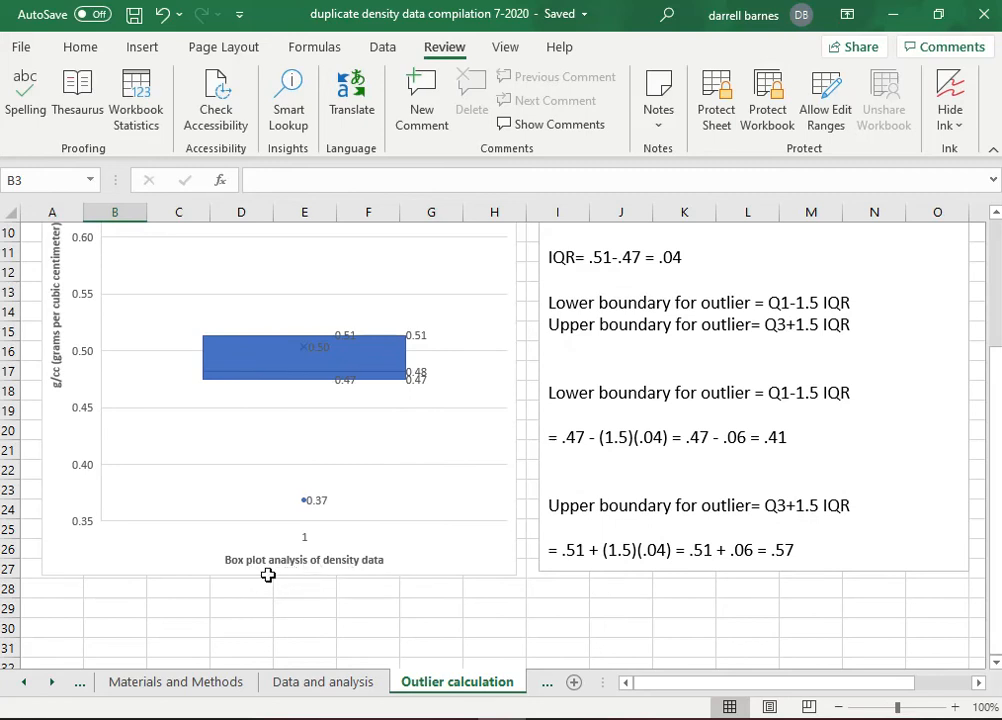
# Step: Shrink the Density of wood box plot on the Outlier calculation sheet so it ends at row 16, freeing space beneath it
pyautogui.click(40, 575)
pyautogui.moveTo(40, 575); pyautogui.dragTo(76, 410)
pyautogui.click(224, 360)
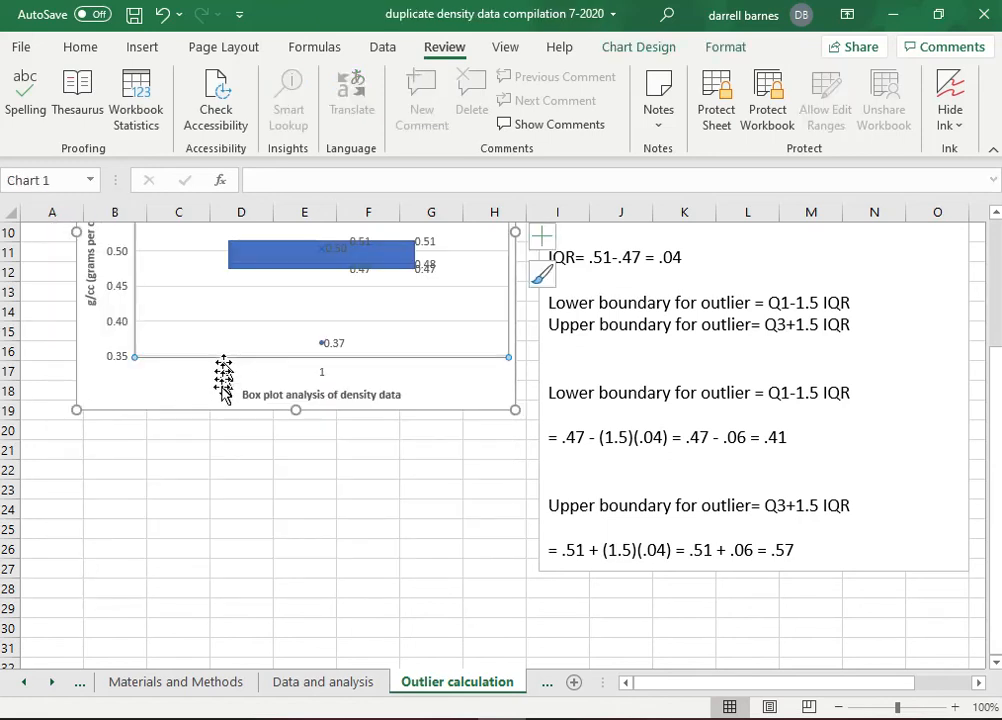
pyautogui.scroll(3, 218, 555)
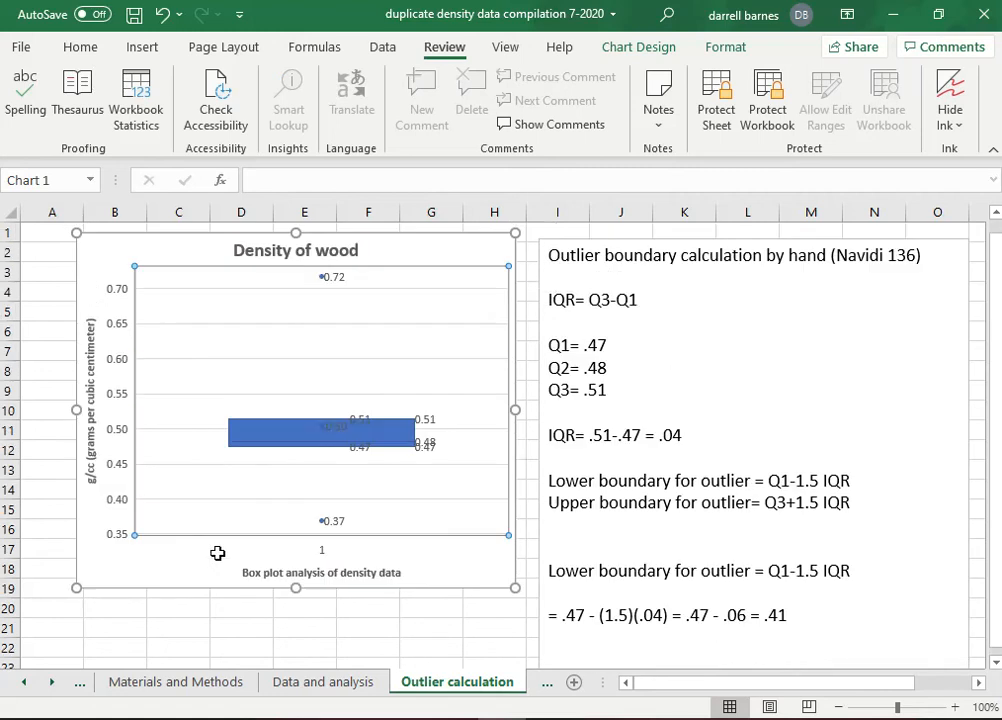
pyautogui.scroll(-2, 218, 555)
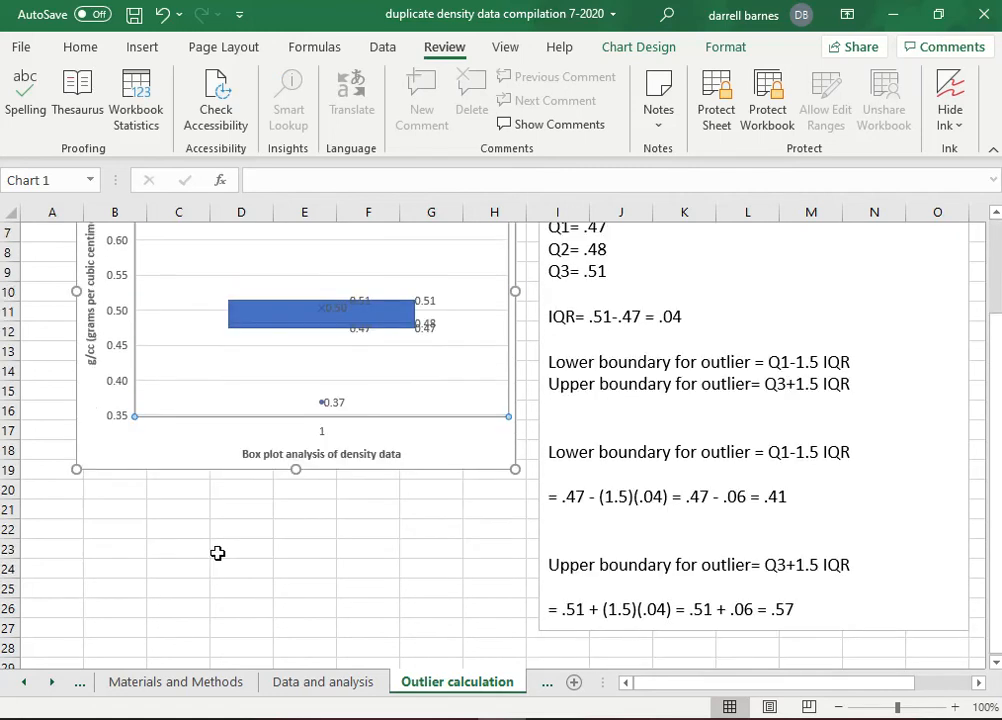
pyautogui.scroll(2, 218, 555)
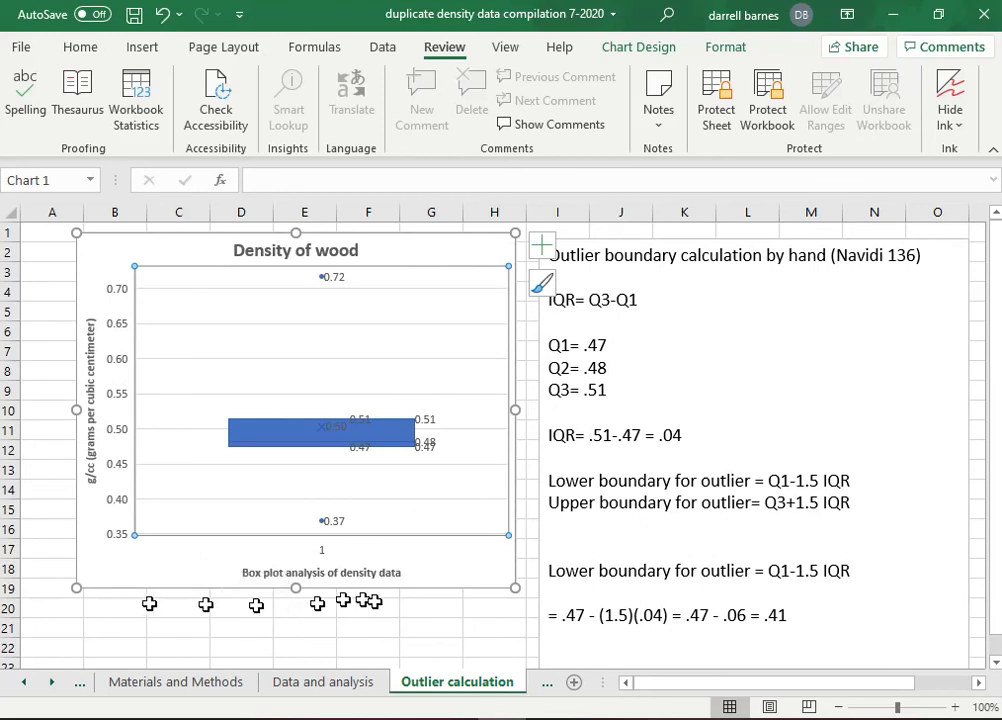
pyautogui.moveTo(515, 590); pyautogui.dragTo(505, 537)
pyautogui.click(324, 482)
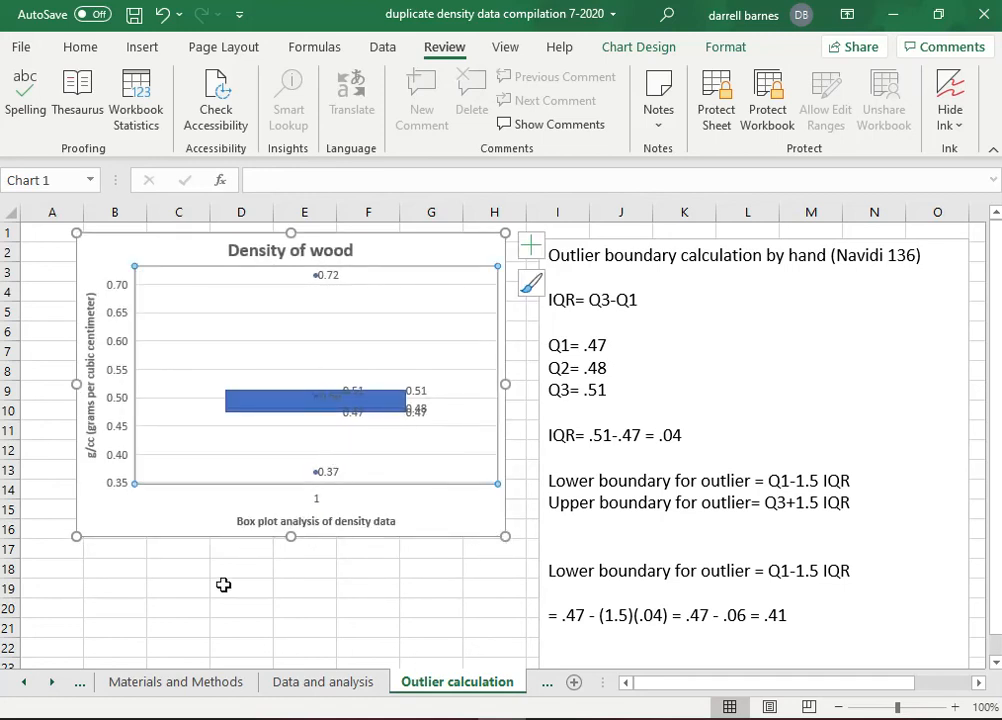
# Step: Insert a text box below the box plot, about as wide as the chart and reaching down to row 22
pyautogui.click(80, 53)
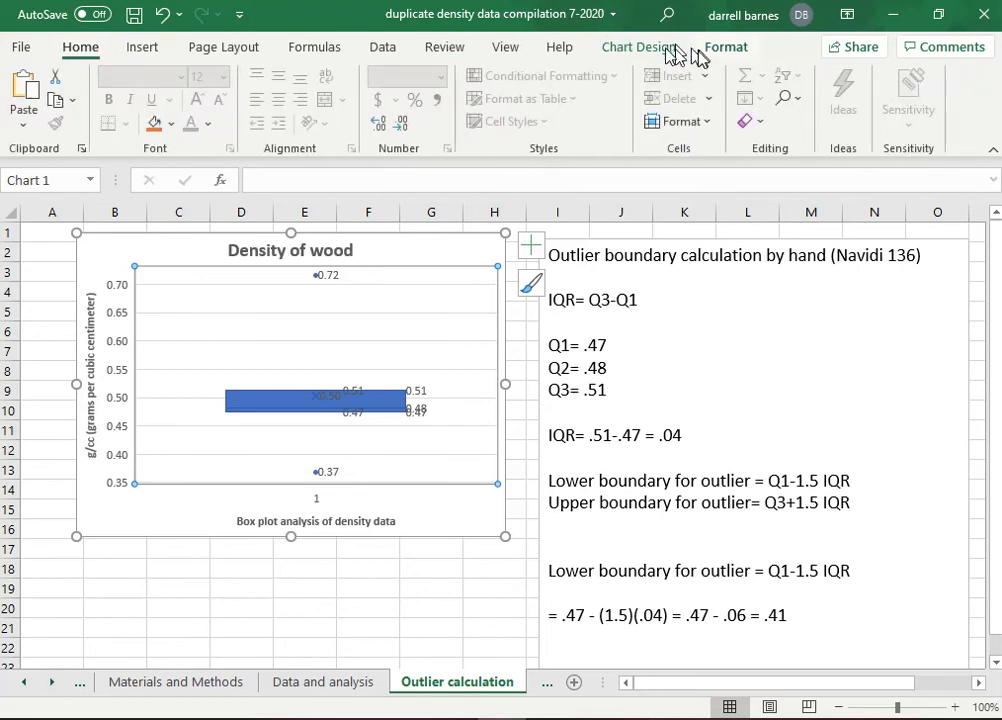
pyautogui.click(145, 48)
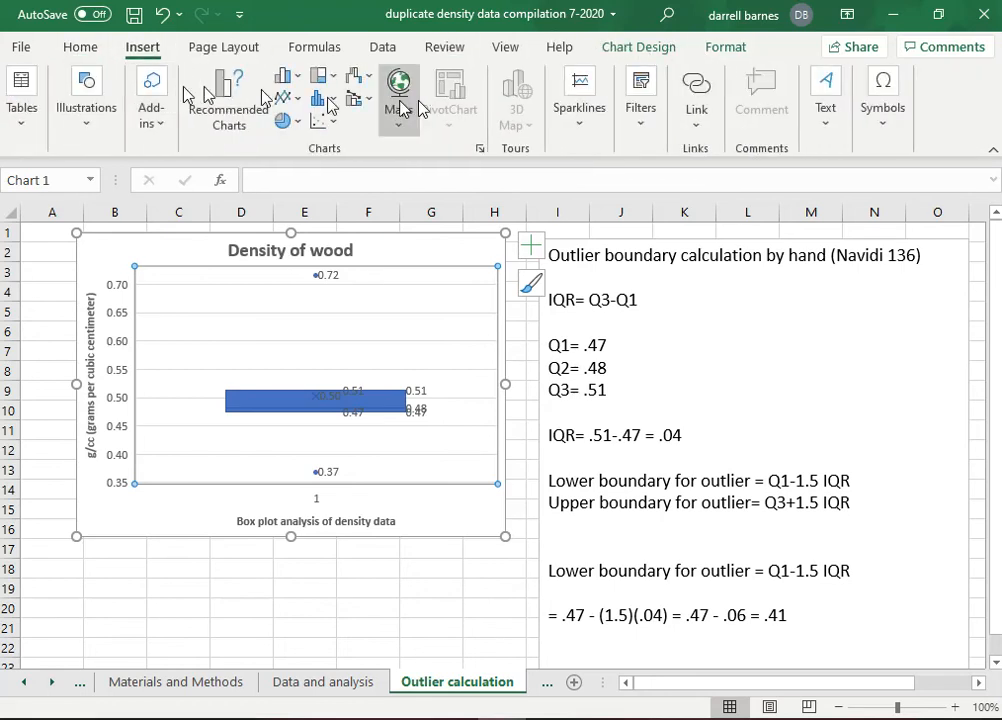
pyautogui.click(826, 112)
pyautogui.click(776, 175)
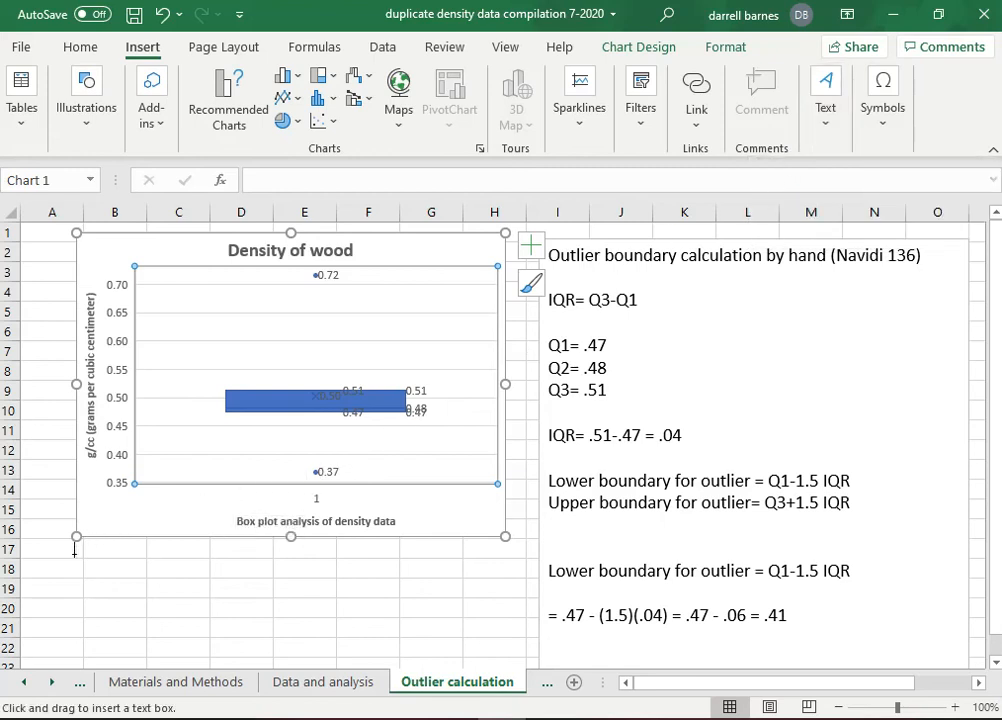
pyautogui.moveTo(75, 555); pyautogui.dragTo(502, 654)
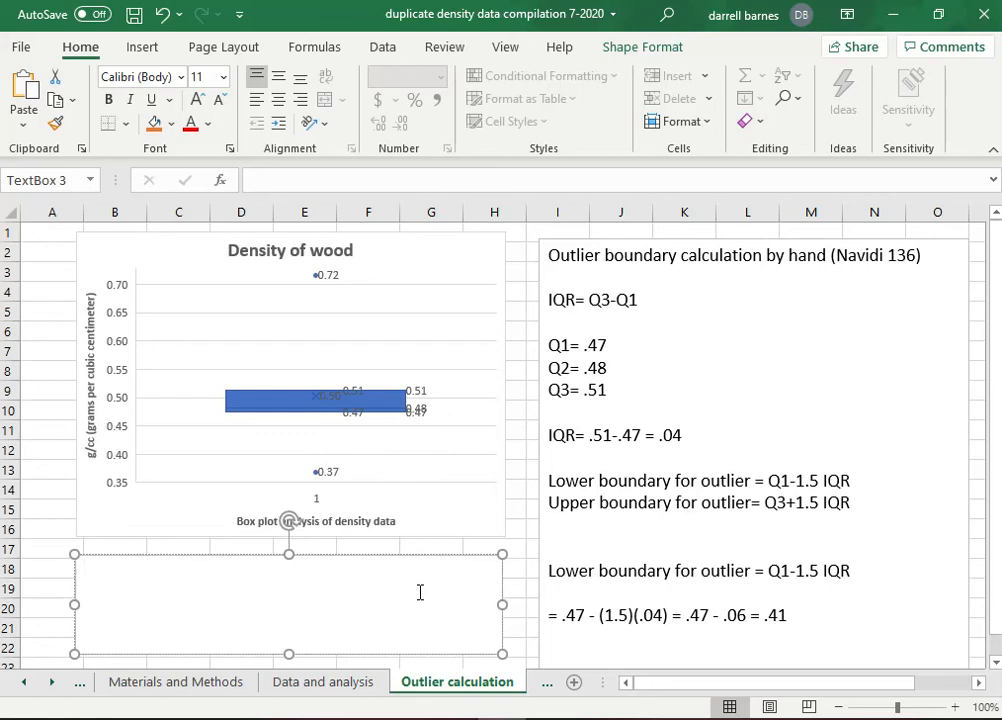
# Step: Write in the new text box: "Outlier boundaries are important to determine whether all of the data in a calculation is appropriate."
pyautogui.write('Outlier boundar')
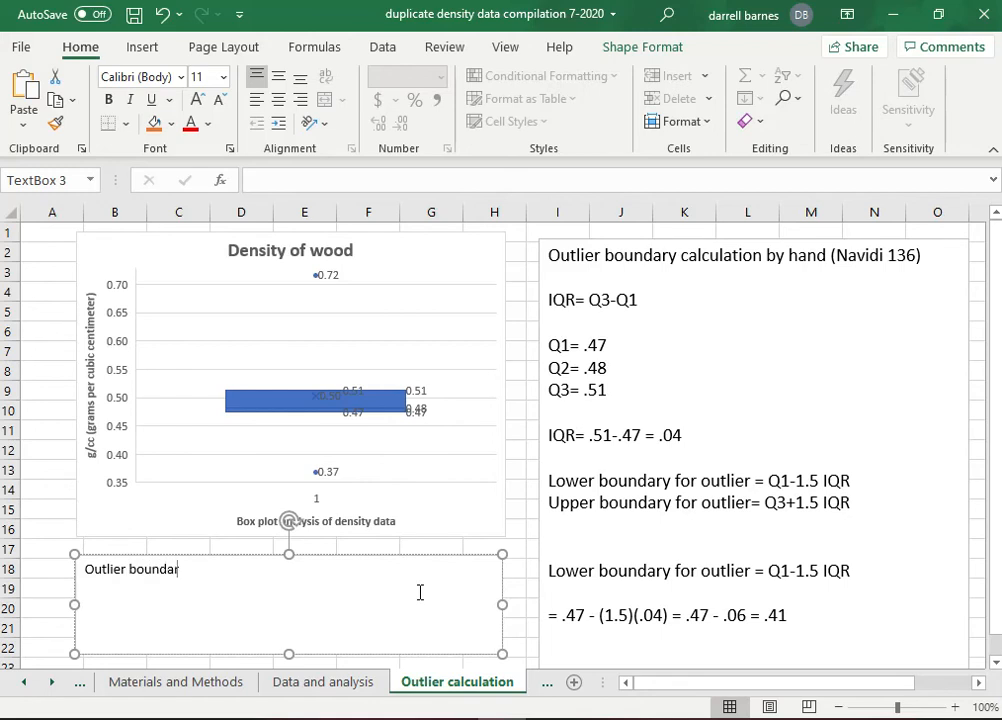
pyautogui.write('ies are impoo')
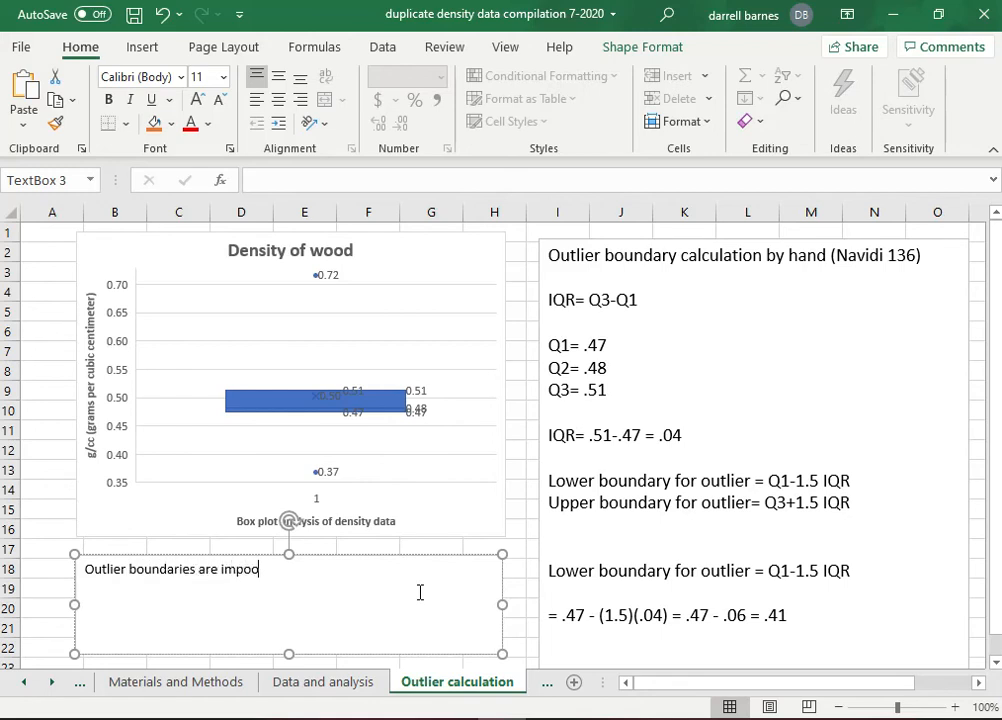
pyautogui.press('BackSpace')
pyautogui.write('rtant to determine')
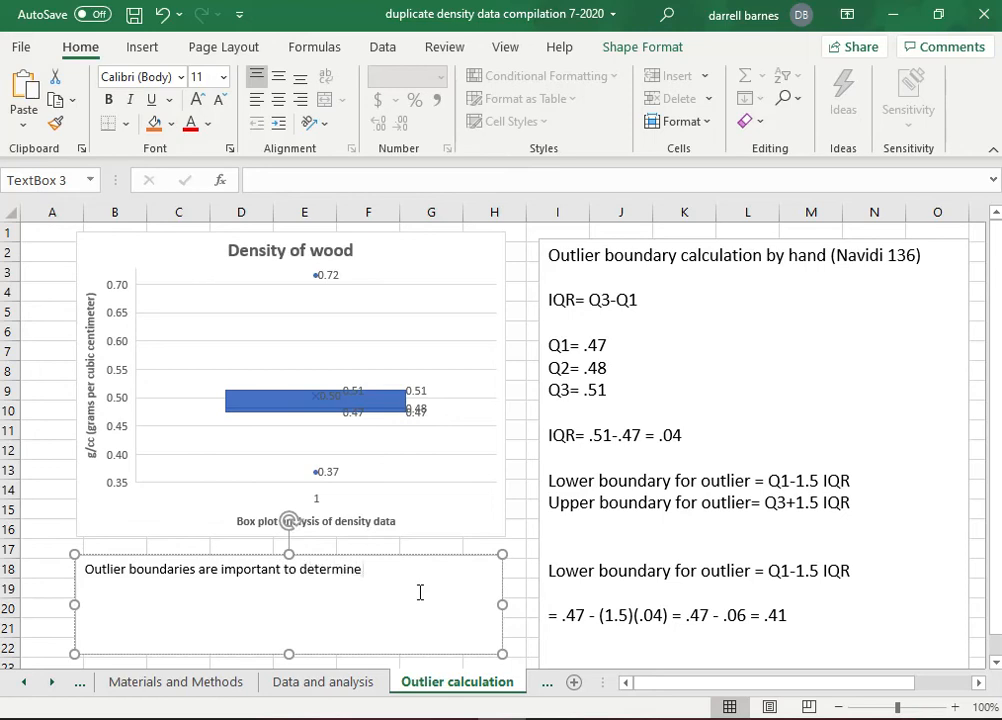
pyautogui.write(' whether all of th e data in a ca')
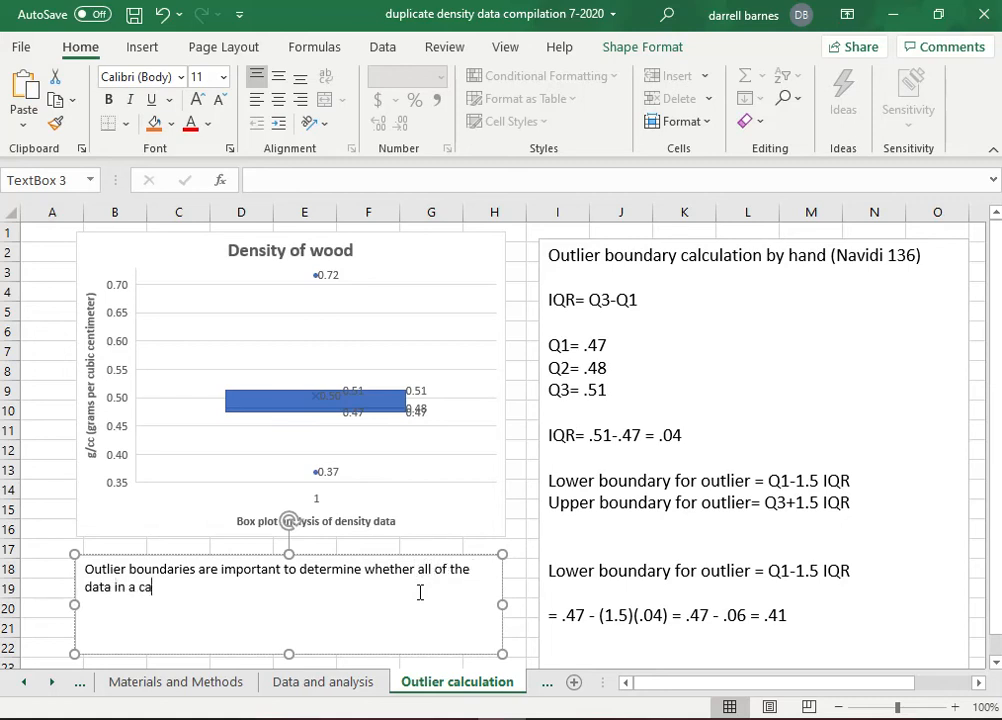
pyautogui.write('lculation is appropriated')
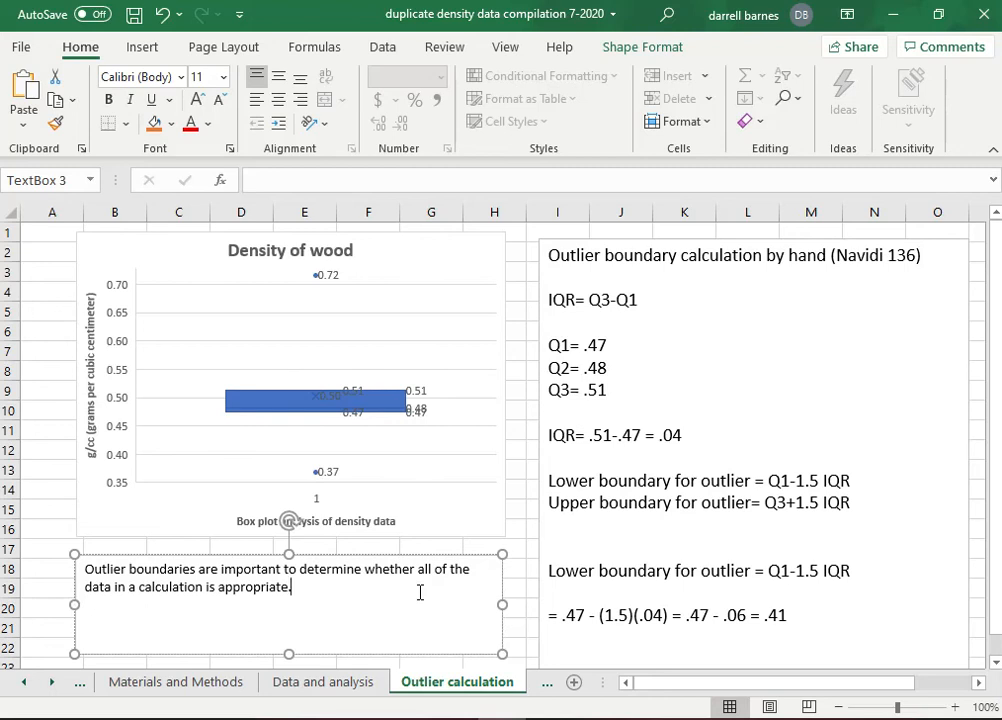
# Step: Continue the paragraph below the box plot with the sentence: In other words, does it "fit."
pyautogui.write('  In other word')
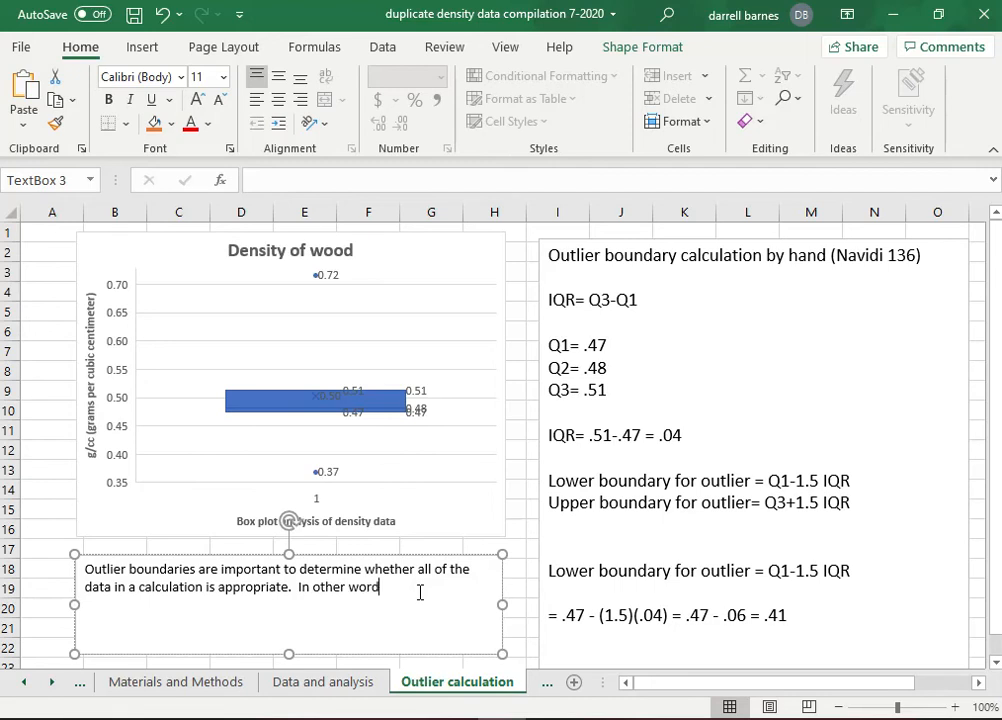
pyautogui.write('s, does it fe')
pyautogui.press('BackSpace')
pyautogui.write('it')
pyautogui.write('"')
# Step: After a blank line, add the paragraph "Calculations were done on this page and results are included in the discussion."
pyautogui.write('Calc')
pyautogui.write('ulation')
pyautogui.write('s were ')
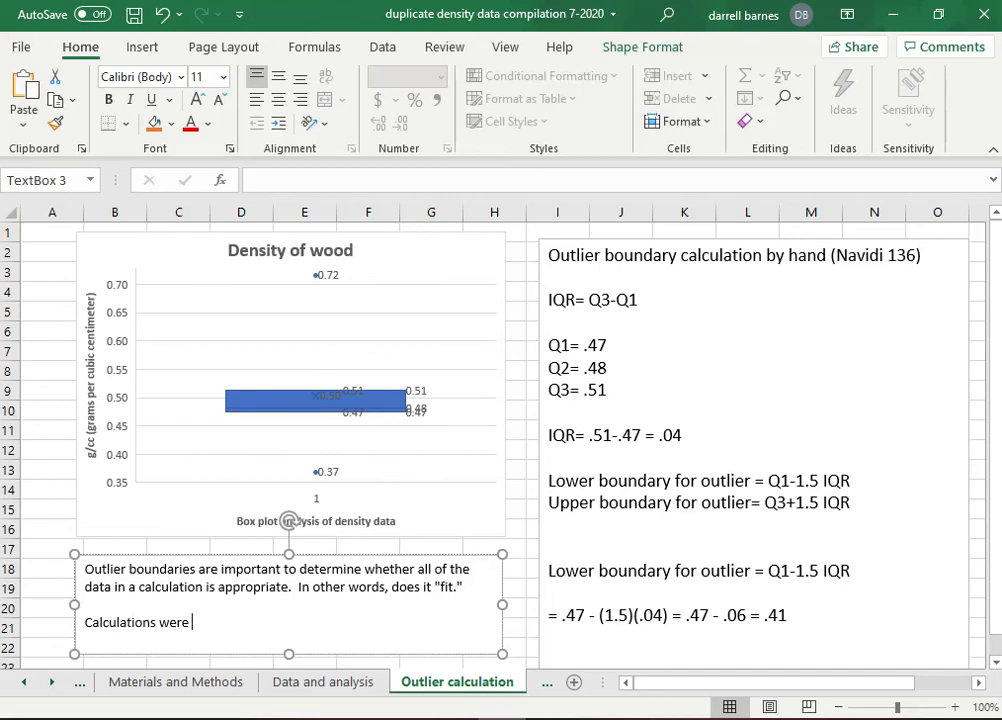
pyautogui.write('done on this page and')
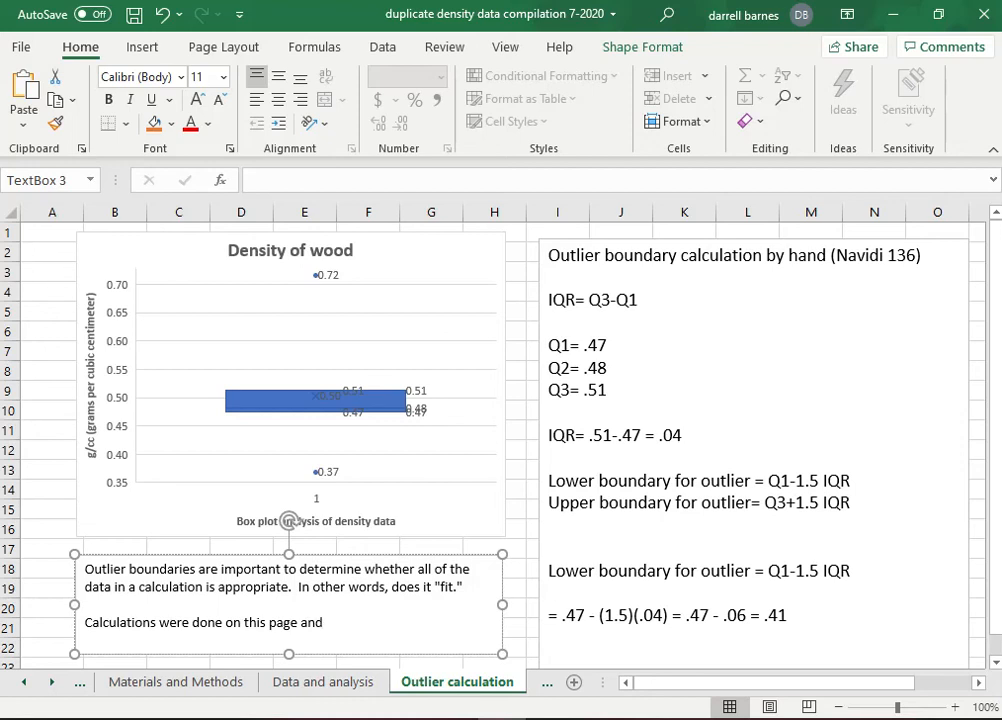
pyautogui.write('resu')
pyautogui.press('BackSpace')
pyautogui.write('sults are included in the')
pyautogui.write(' si')
pyautogui.press('BackSpace')
pyautogui.press('BackSpace')
pyautogui.write('discussion.')
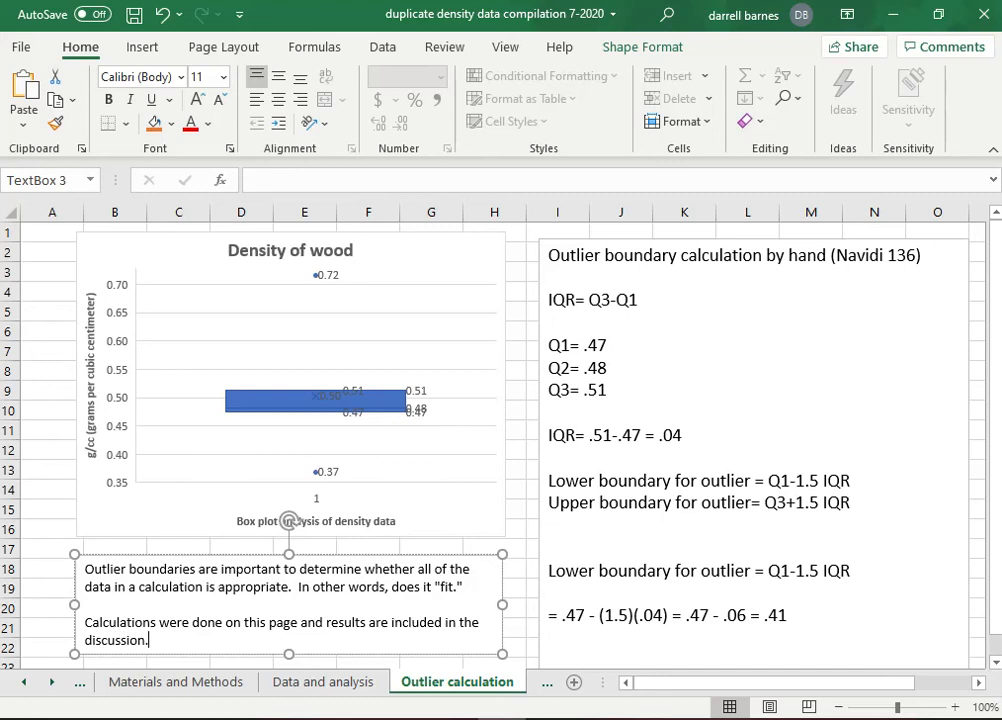
# Step: Spell-check the whole text of the outlier description box below the box plot
pyautogui.moveTo(85, 569); pyautogui.dragTo(155, 634)
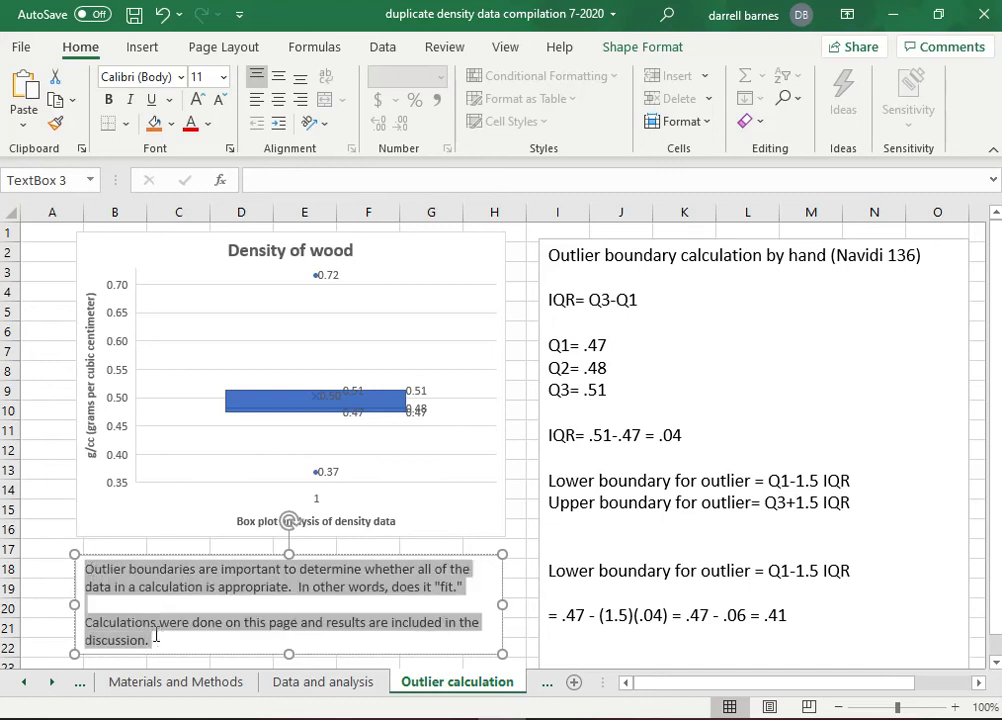
pyautogui.click(447, 46)
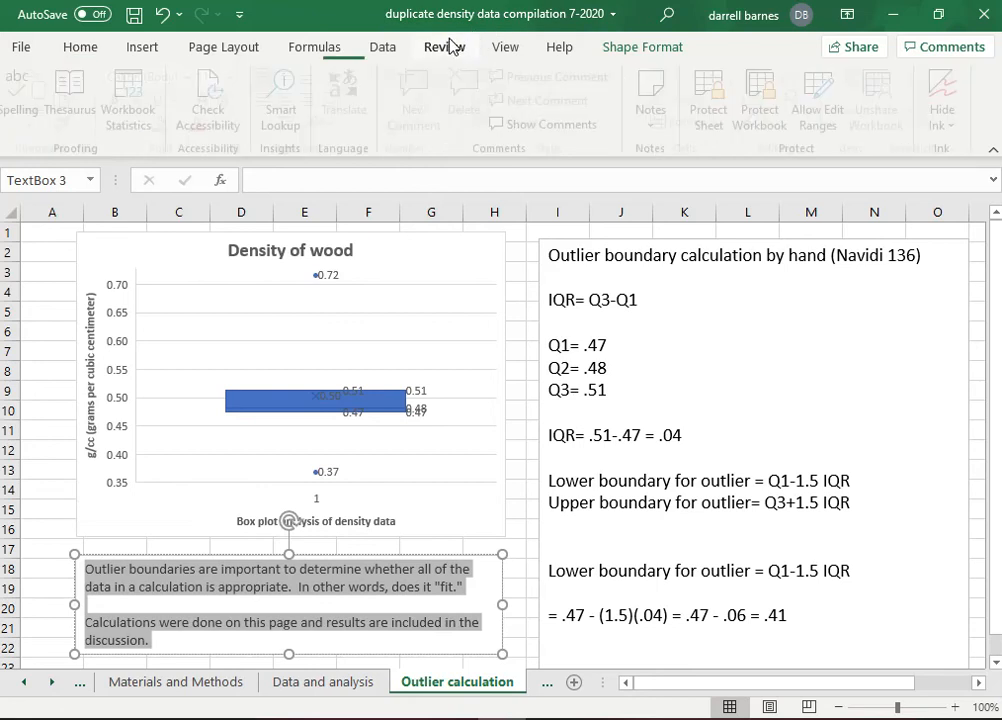
pyautogui.click(22, 108)
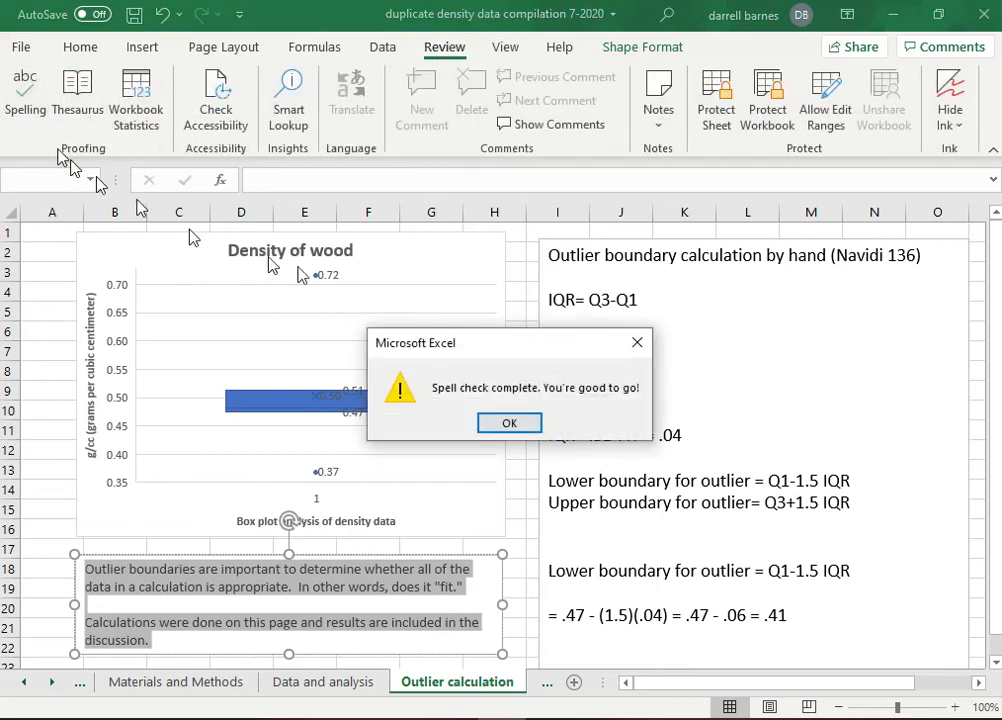
pyautogui.click(532, 420)
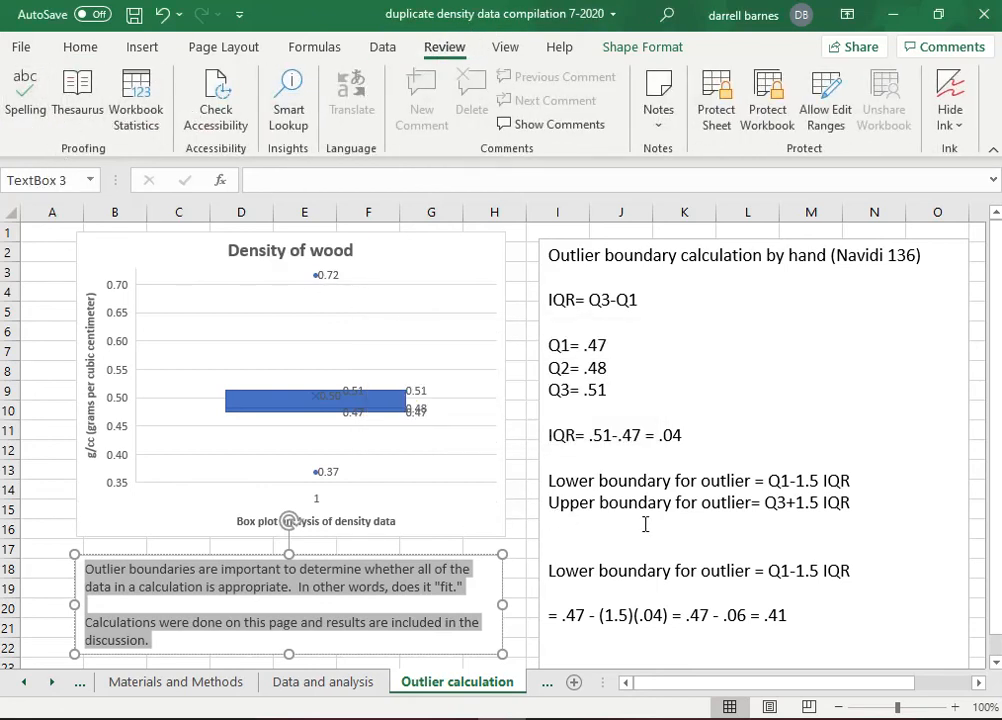
# Step: On the Density unit calculation sheet, insert a text box beside the handwritten conversion, spanning about columns J to O and rows 8 to 21
pyautogui.scroll(-2, 645, 524)
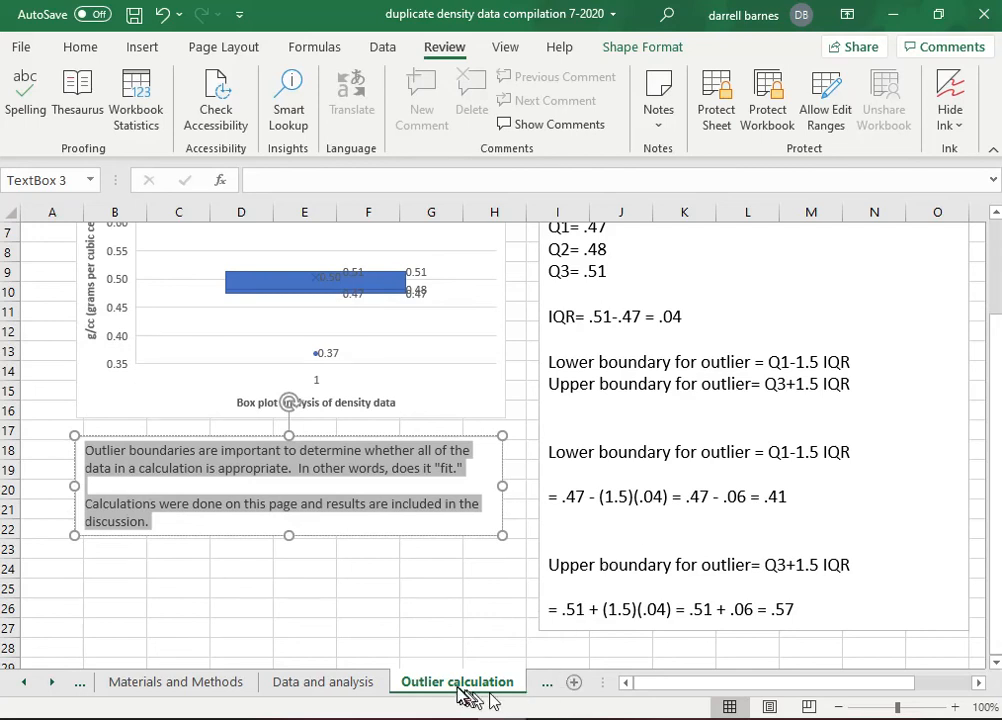
pyautogui.click(50, 683)
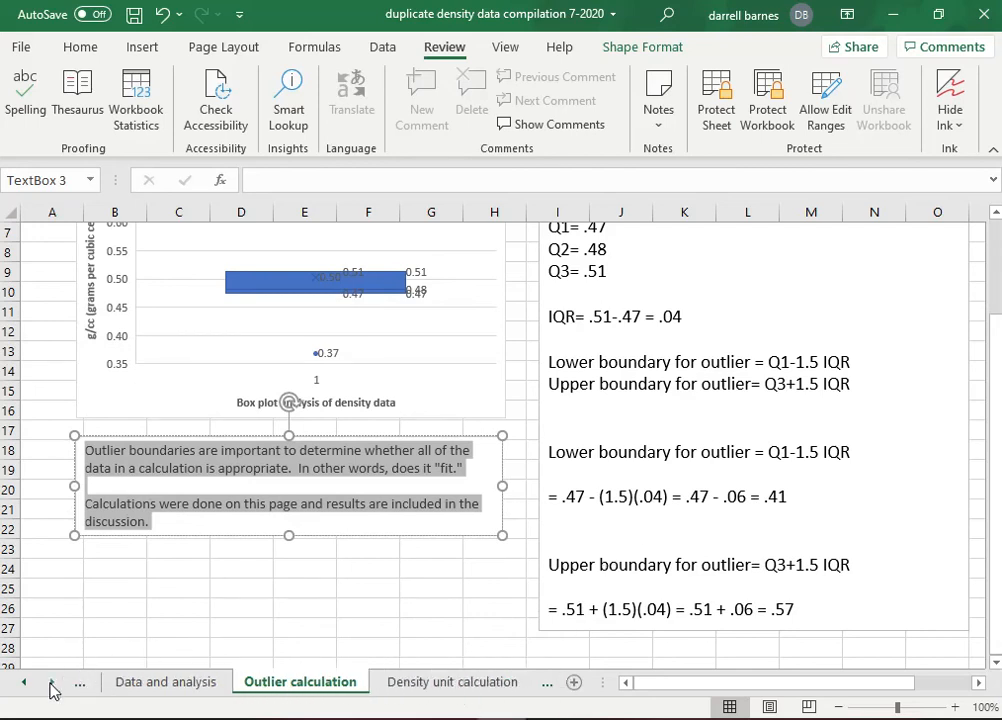
pyautogui.click(392, 690)
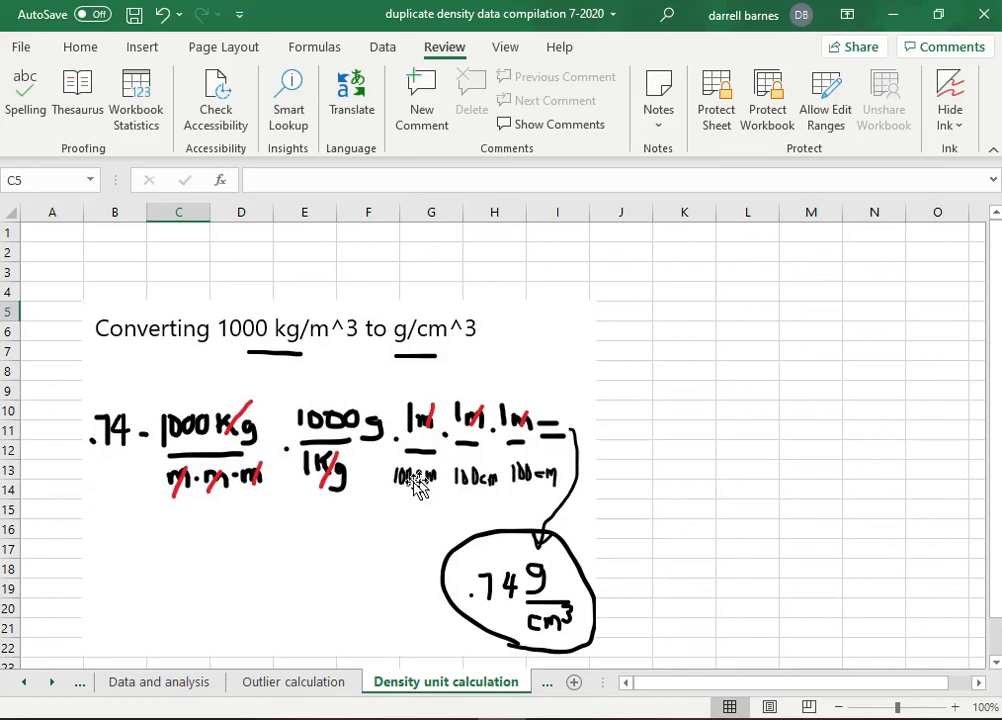
pyautogui.scroll(-2, 416, 484)
pyautogui.scroll(1, 414, 485)
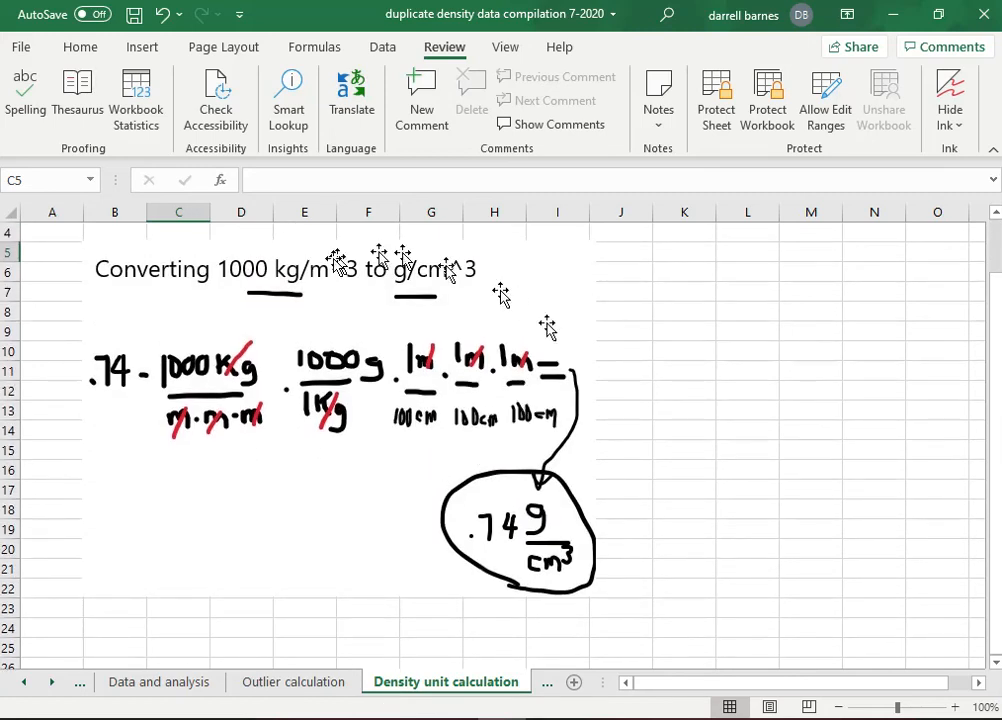
pyautogui.click(142, 46)
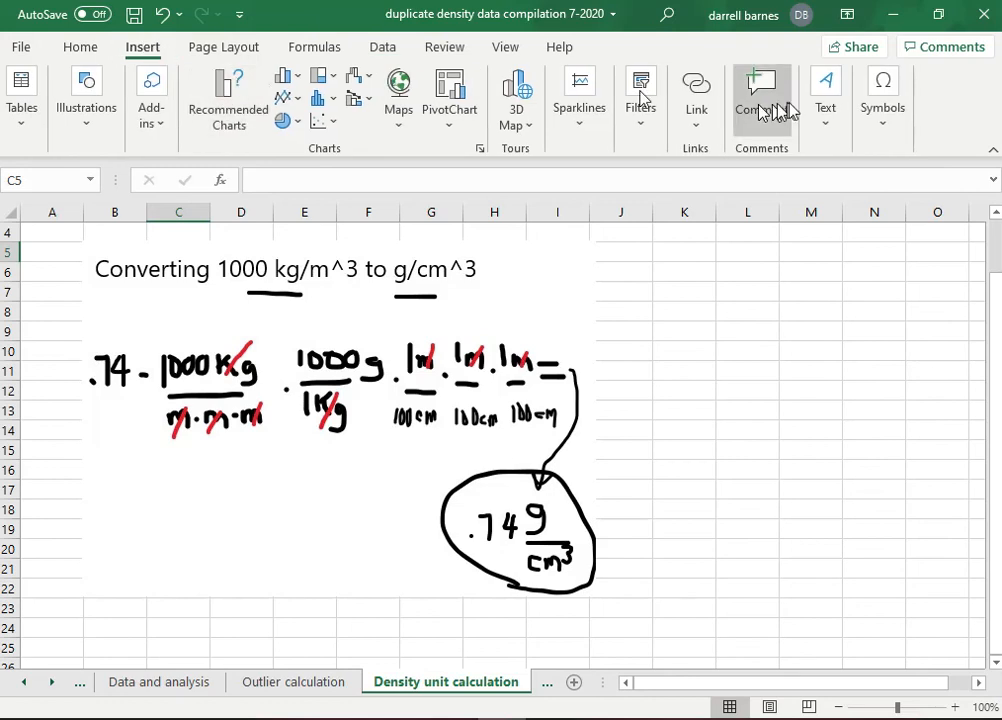
pyautogui.click(829, 112)
pyautogui.click(777, 212)
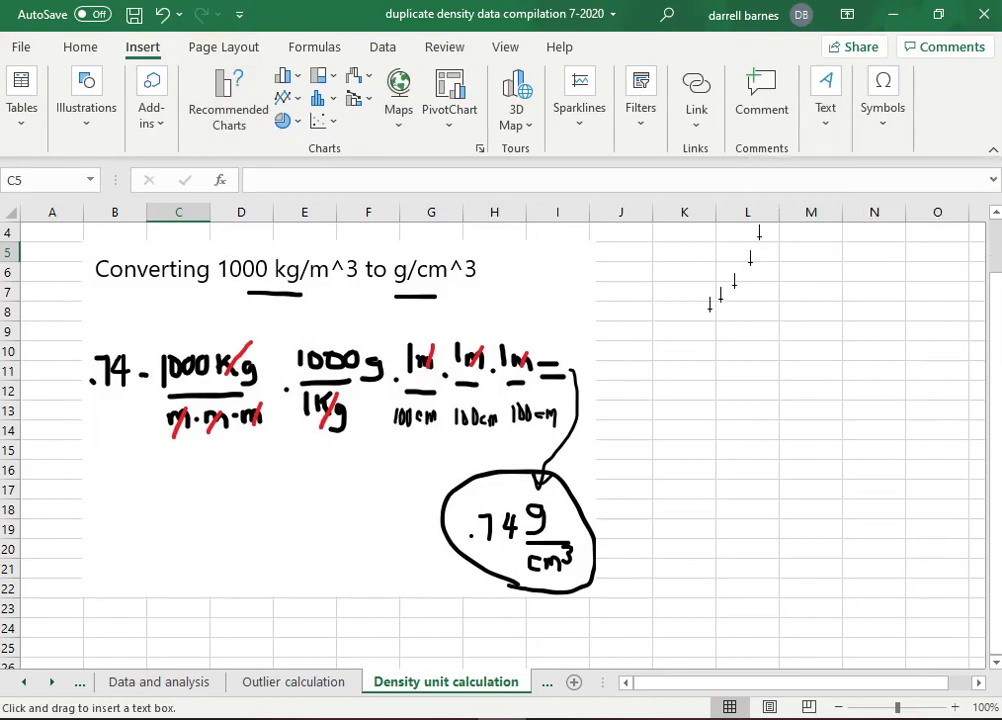
pyautogui.moveTo(638, 318); pyautogui.dragTo(950, 580)
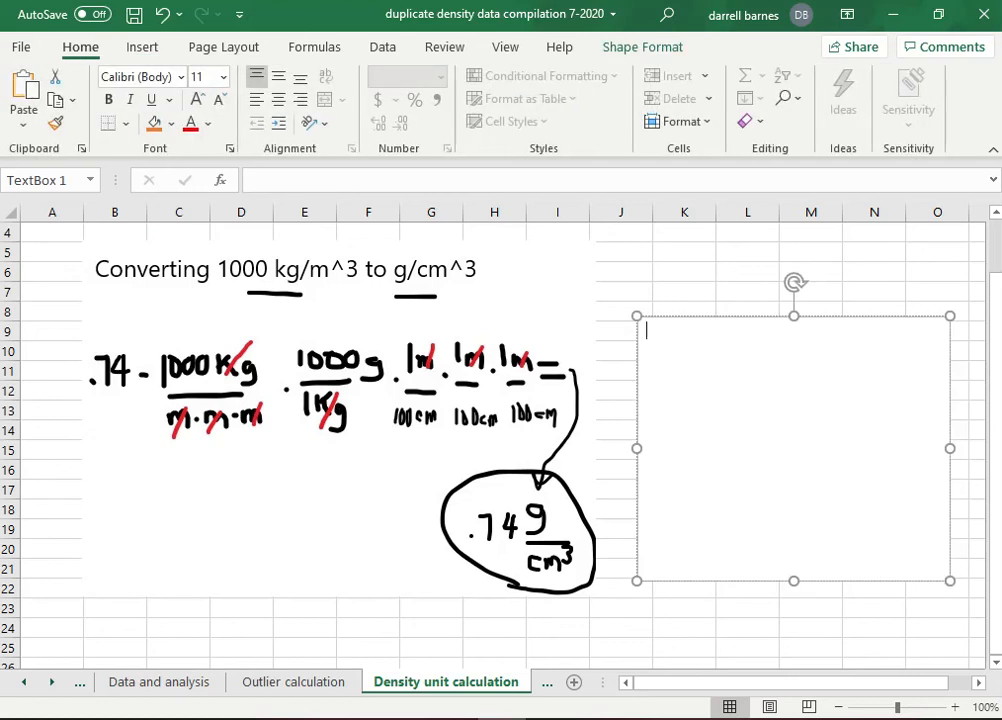
# Step: Write in the box: "As I was investigating accepted values for density of wood, I found a website which published values in 1000 kg/m^3 units."
pyautogui.write('As I was')
pyautogui.press('BackSpace')
pyautogui.press('BackSpace')
pyautogui.write('I was invies')
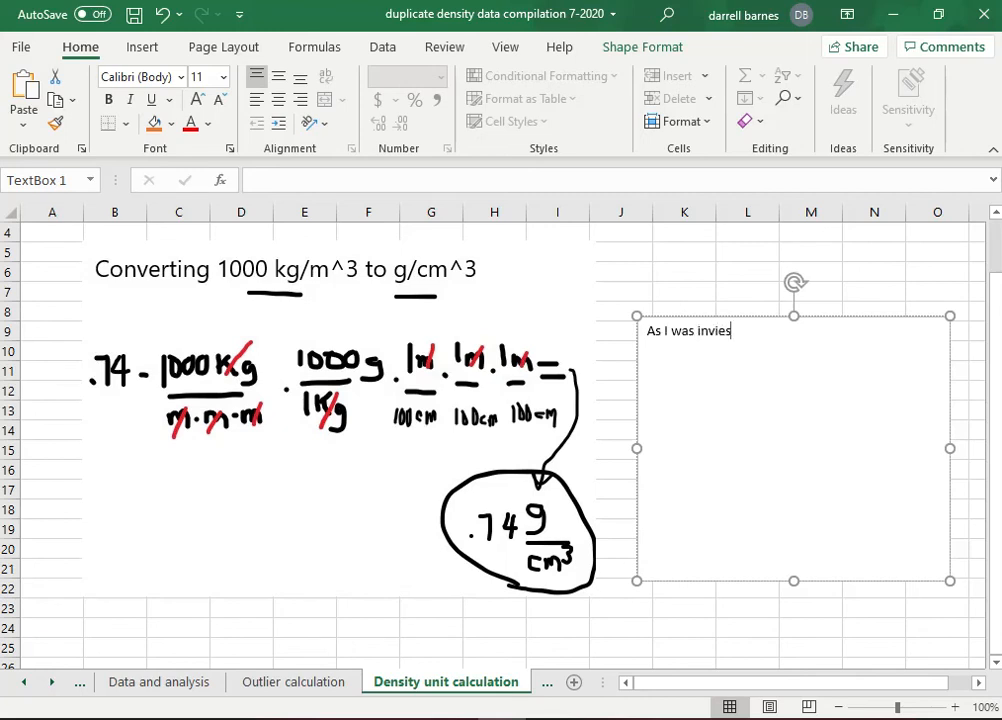
pyautogui.press('BackSpace')
pyautogui.write('estigating accepted values for ')
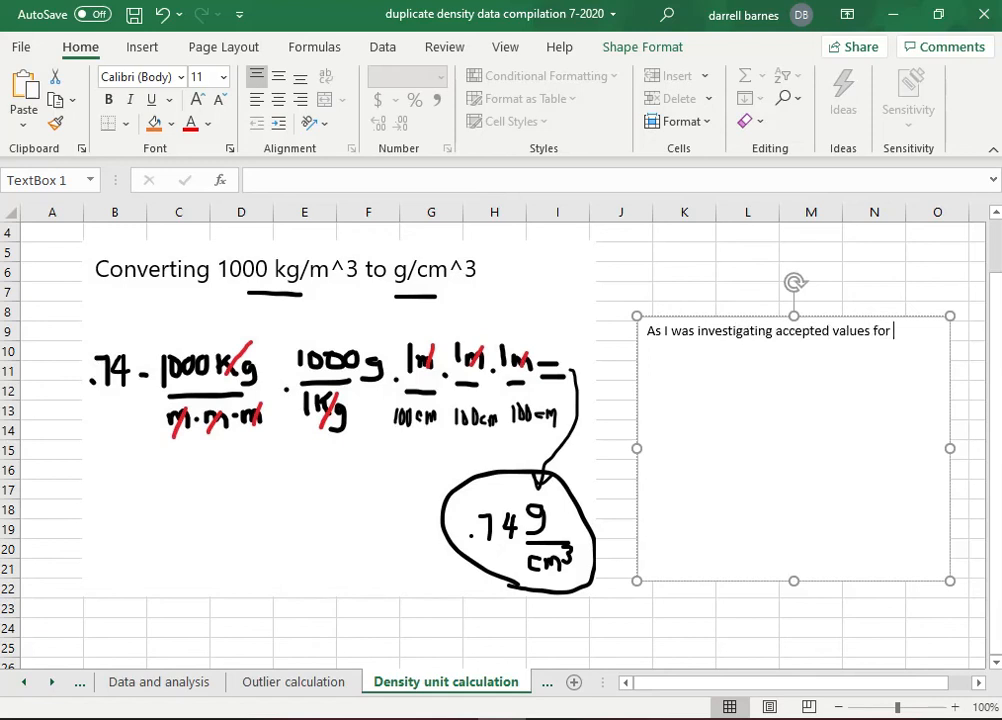
pyautogui.write('density of wood, I found a website')
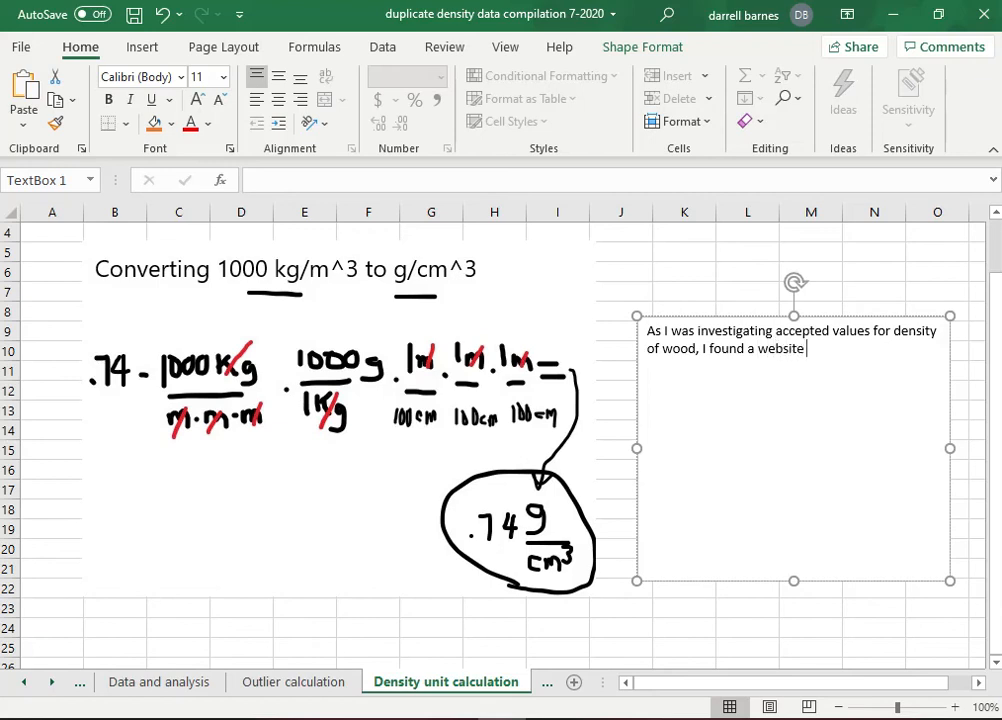
pyautogui.write(' which puc')
pyautogui.write('lished values in')
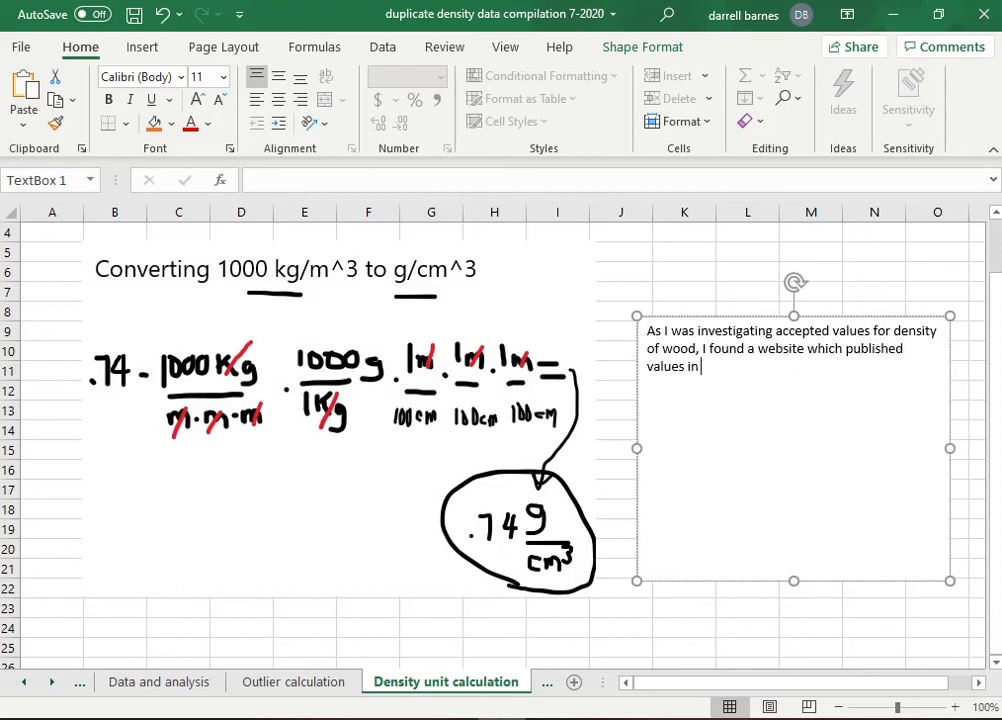
pyautogui.write(' 1000 kg/m^3 units.')
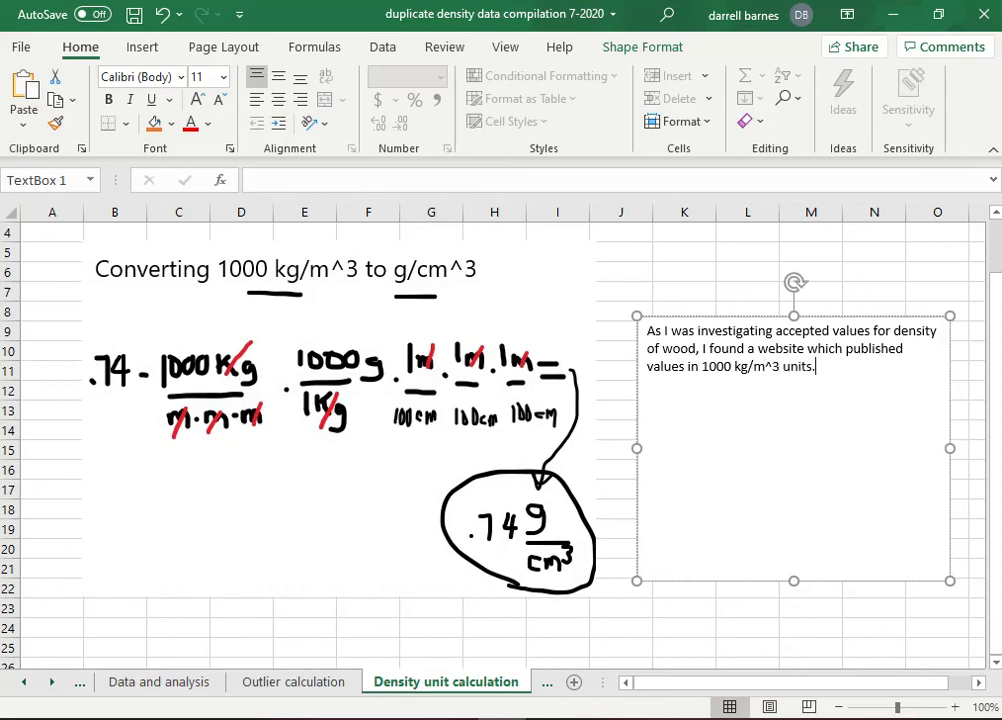
# Step: Add the paragraphs "I wondered if this was the same as g/cc." and "I did a dimensional analysis and determined that the units were same."
pyautogui.write('I wondered if this was the s')
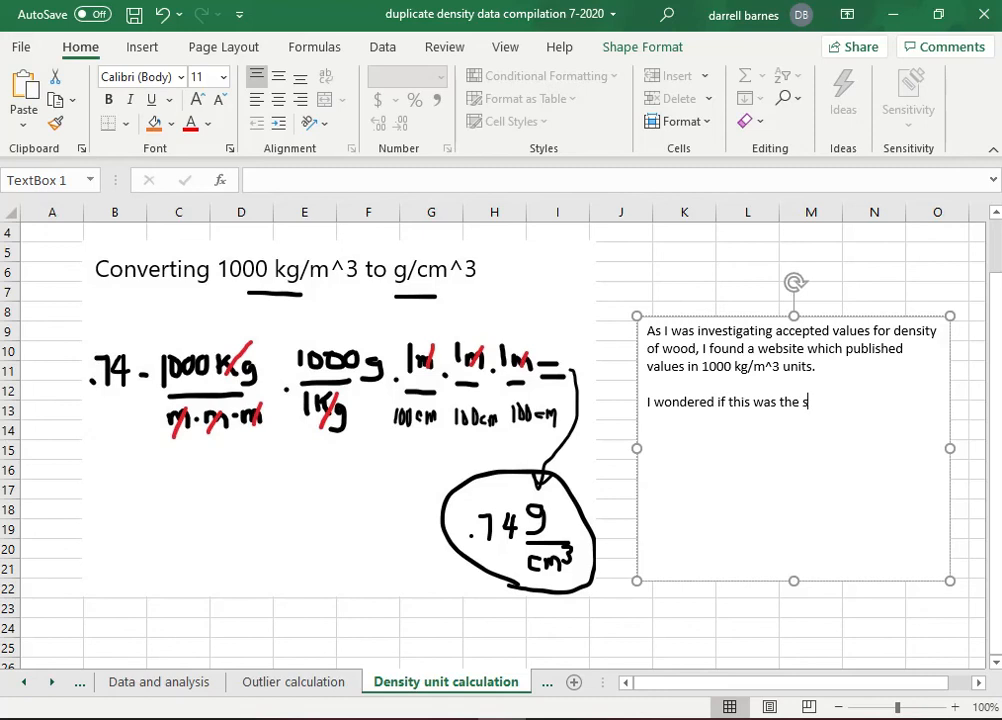
pyautogui.write('ame as g')
pyautogui.write(' did ')
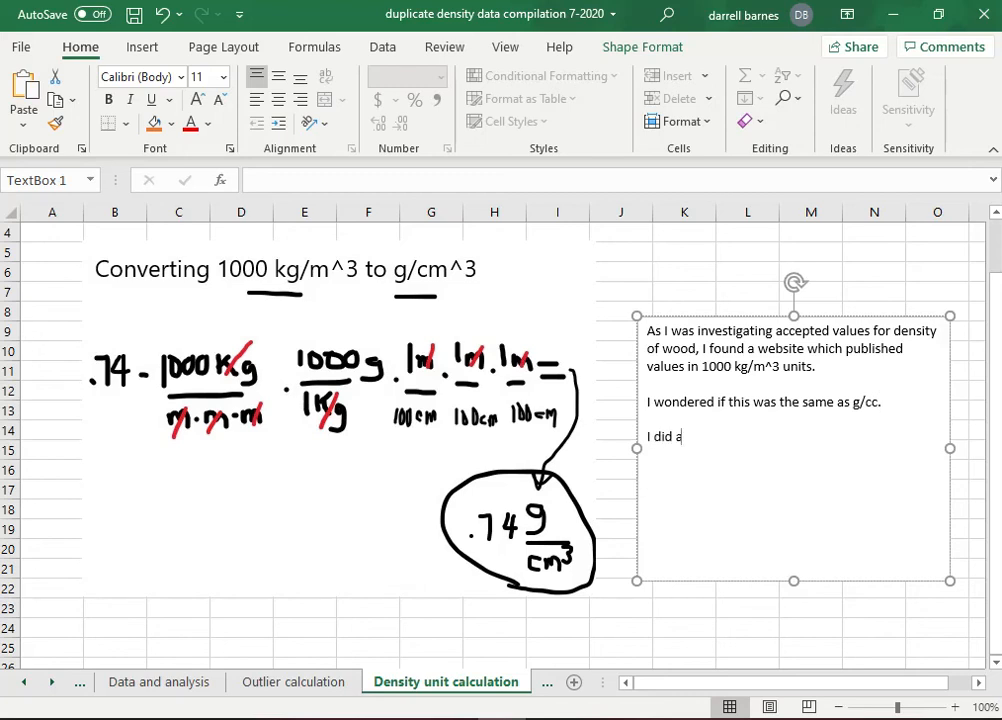
pyautogui.write('a dimensional analyssi')
pyautogui.press('BackSpace')
pyautogui.press('BackSpace')
pyautogui.write('is and edetermined')
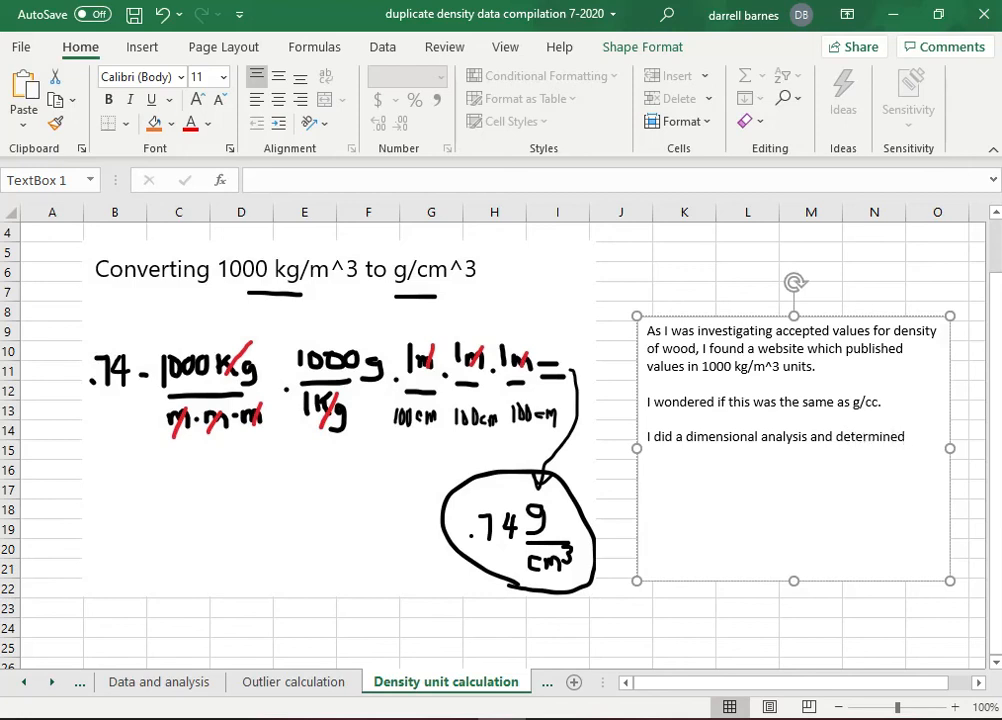
pyautogui.write(' that the unite')
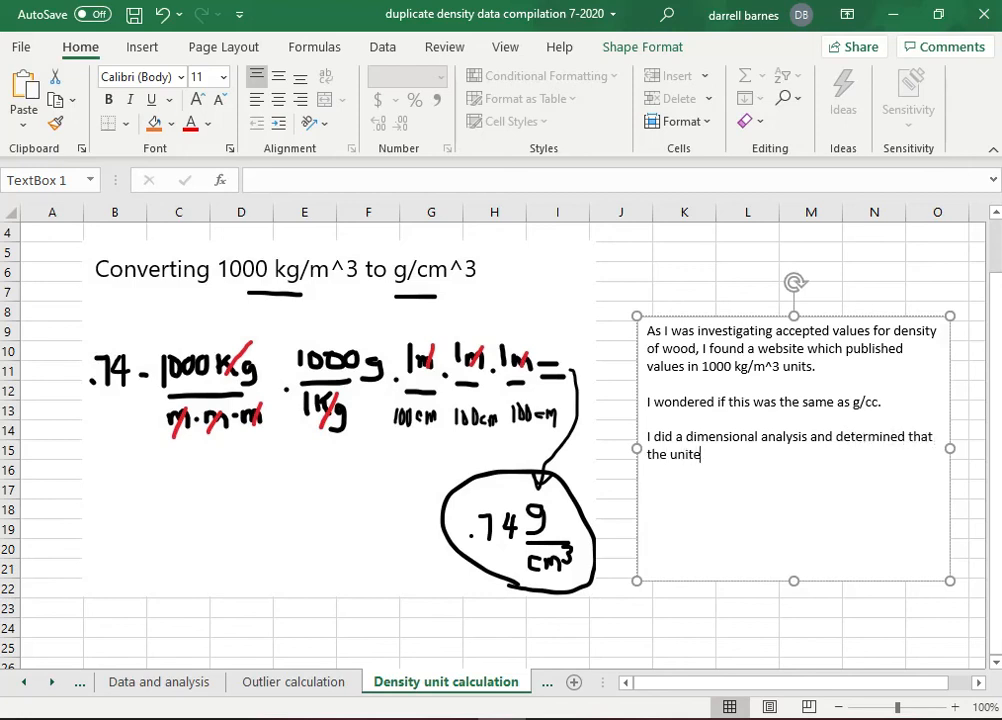
pyautogui.write('were same.')
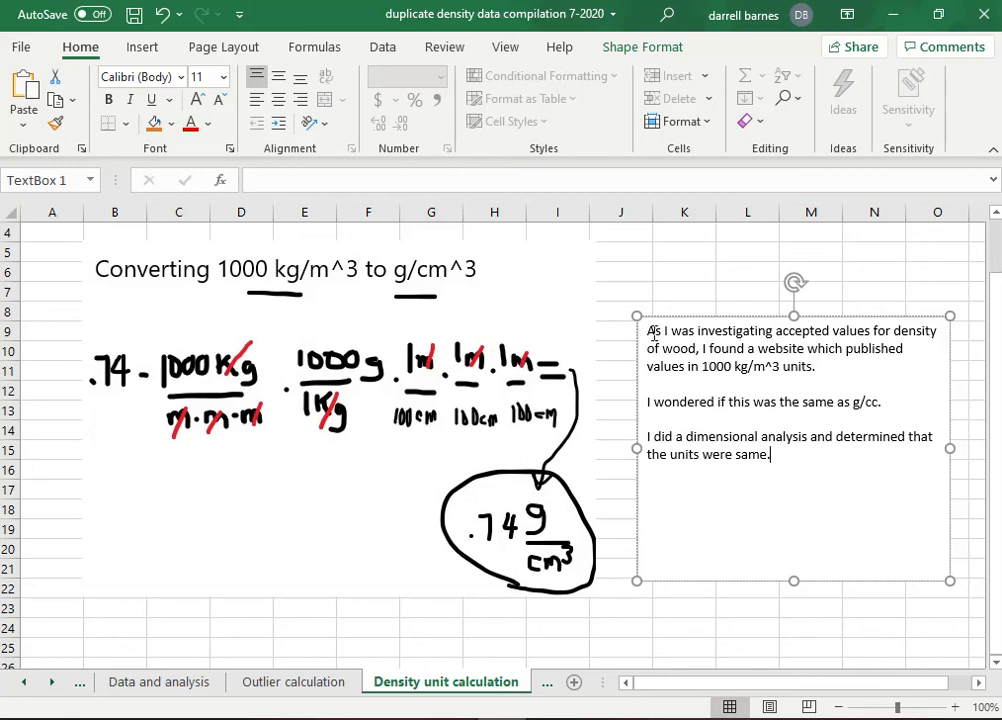
# Step: Set the font size of all the text in the unit conversion description box to 14
pyautogui.moveTo(649, 331); pyautogui.dragTo(778, 454)
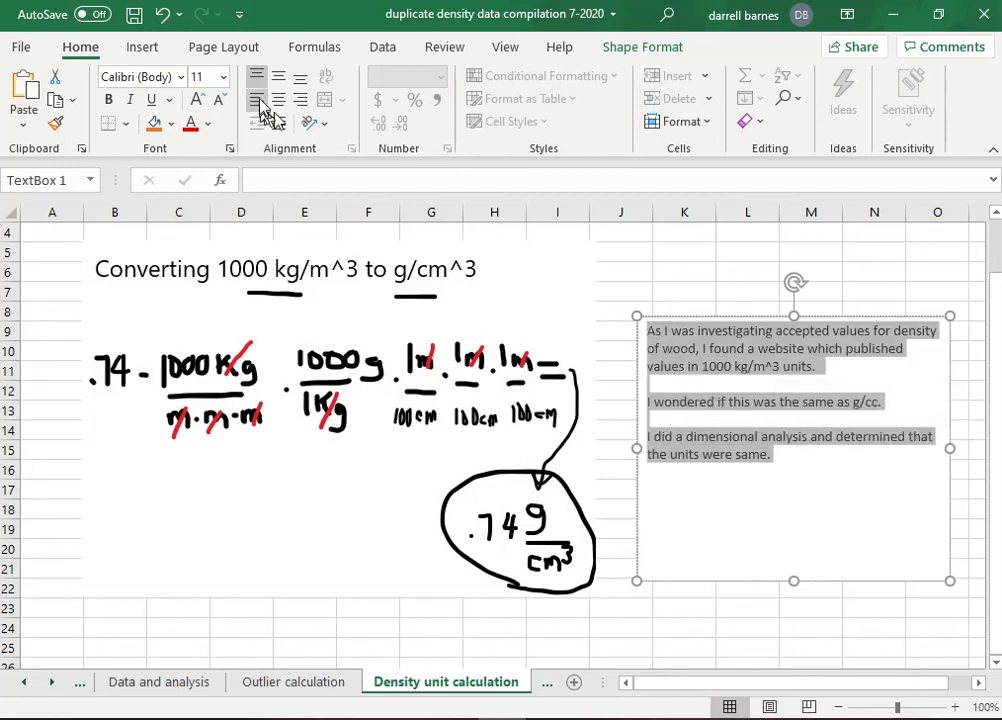
pyautogui.click(223, 77)
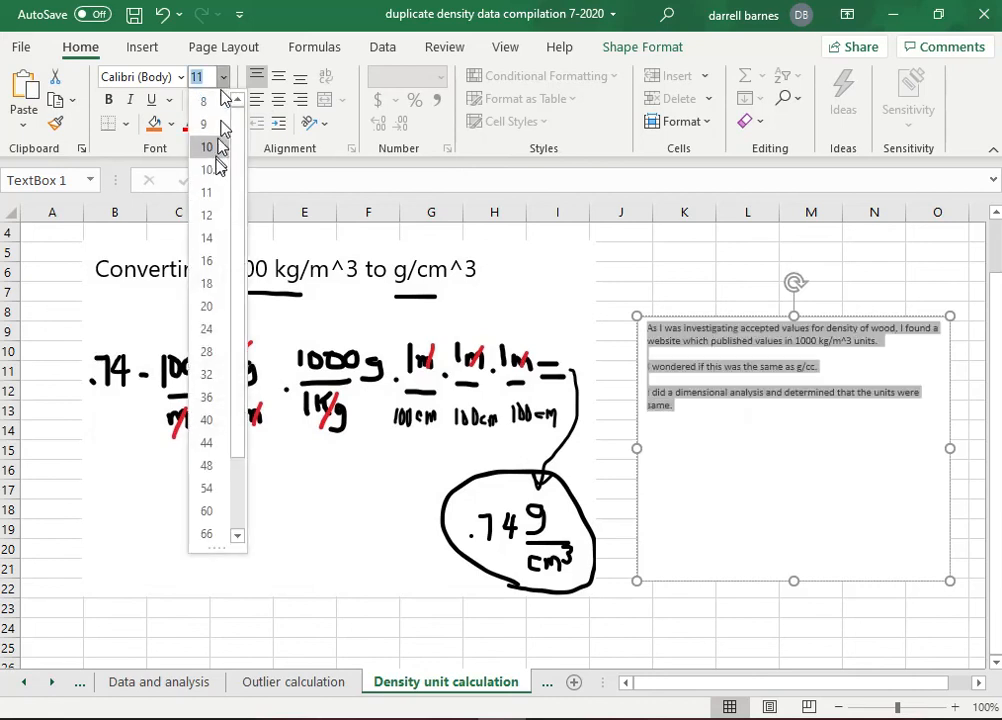
pyautogui.click(219, 238)
pyautogui.click(706, 340)
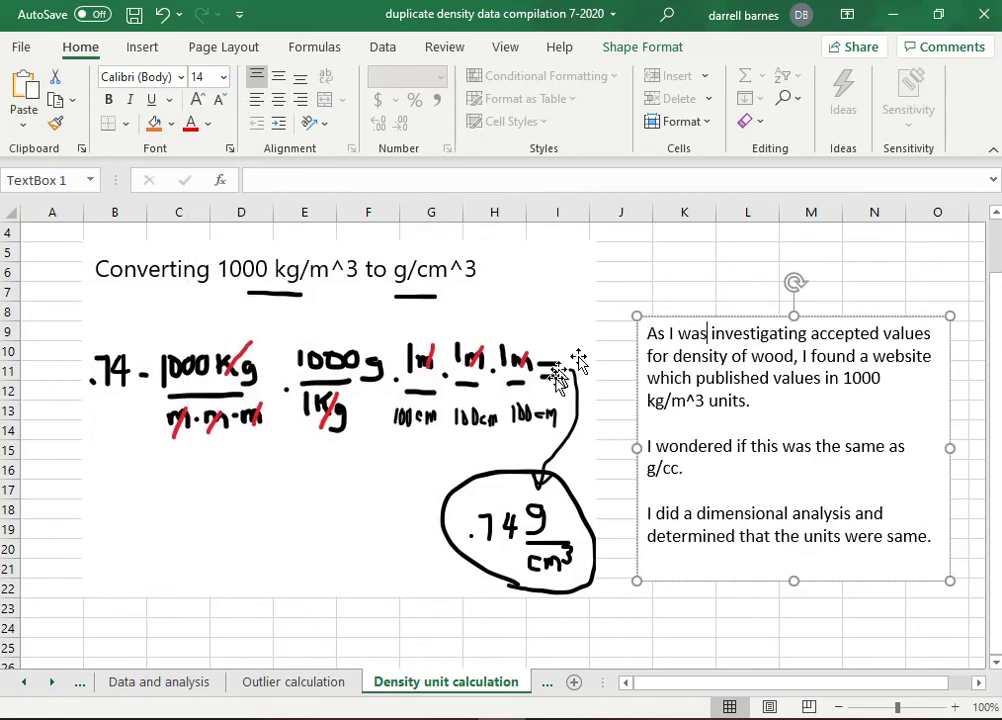
# Step: Spell-check all the text in the description box on the Density unit calculation sheet
pyautogui.moveTo(645, 333); pyautogui.dragTo(938, 537)
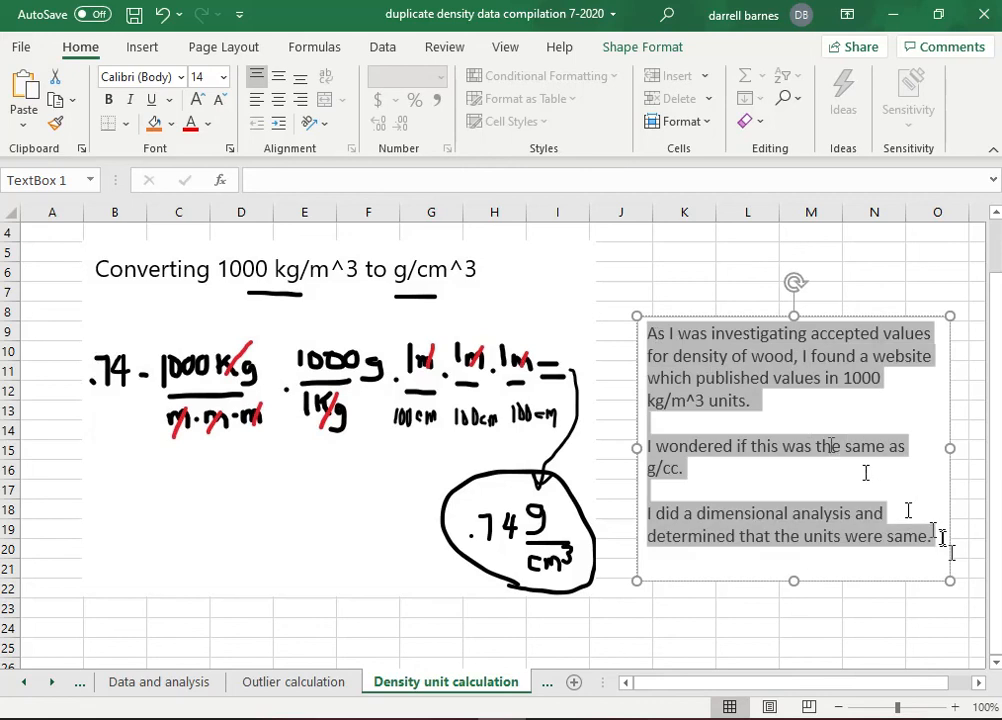
pyautogui.click(455, 53)
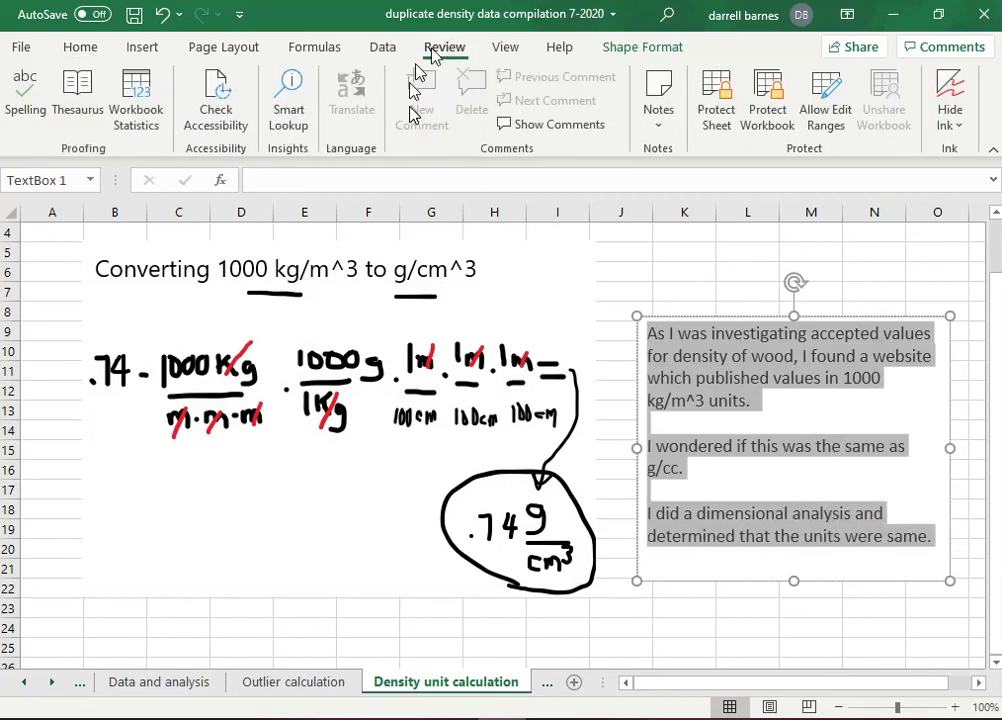
pyautogui.click(28, 94)
pyautogui.click(507, 424)
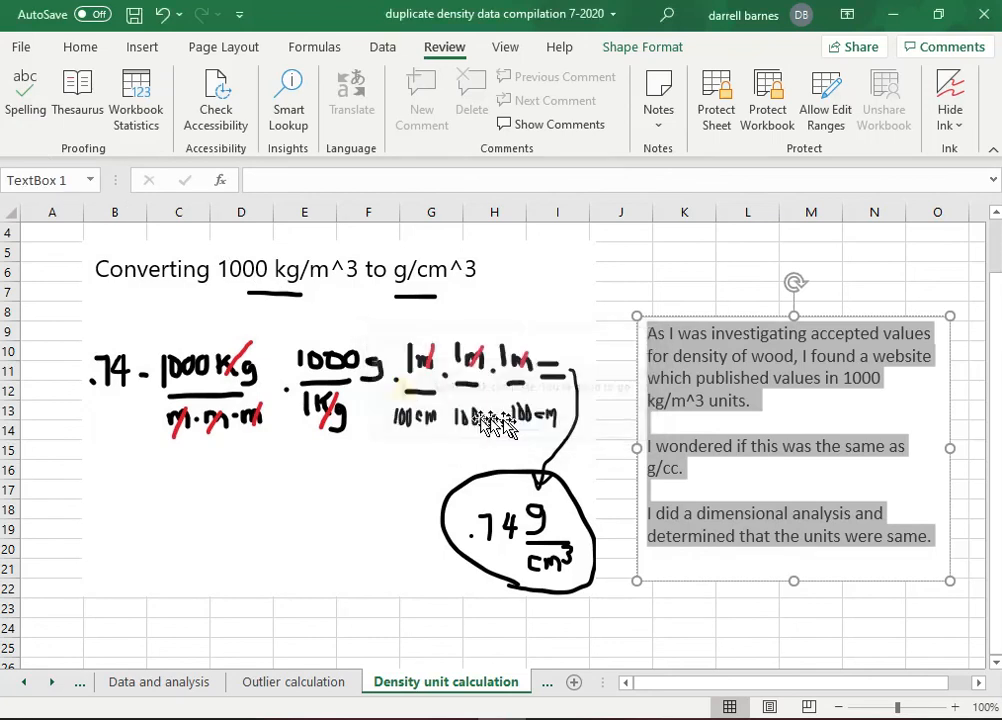
pyautogui.click(598, 460)
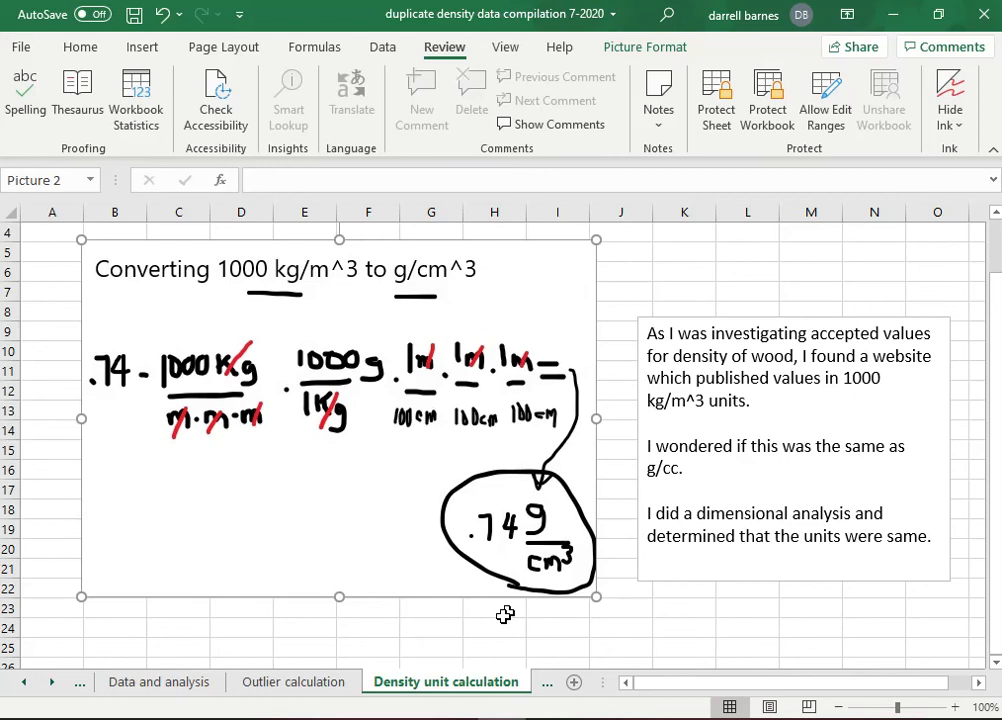
# Step: Open the Discussion and Conclusion sheet and read through the text in its box
pyautogui.click(53, 683)
pyautogui.click(53, 683)
pyautogui.click(460, 682)
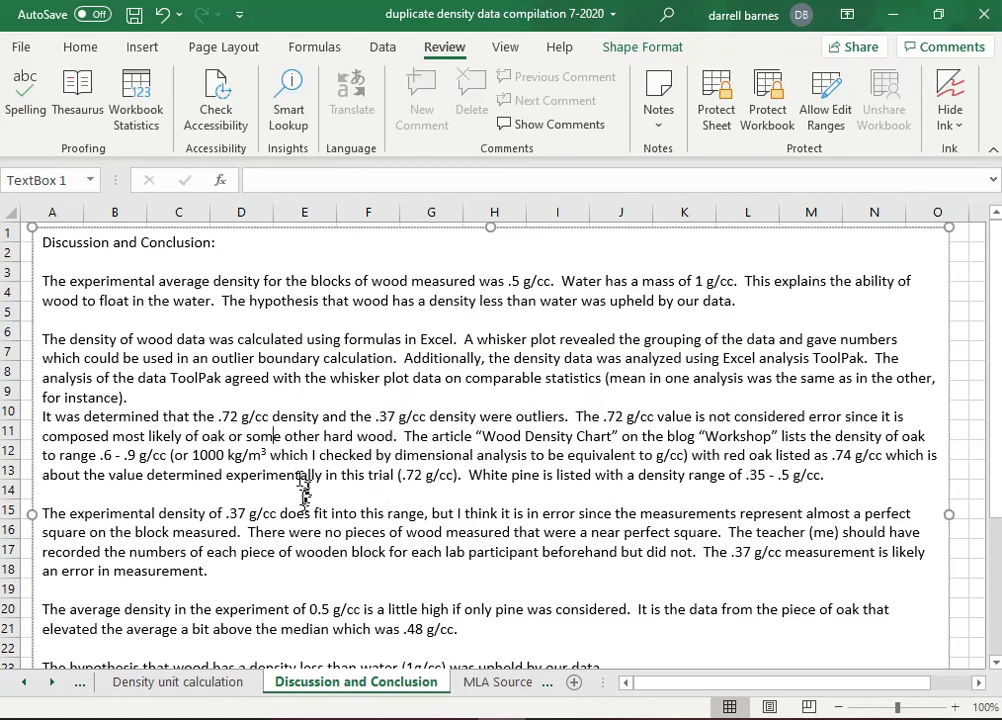
pyautogui.scroll(-1, 384, 438)
pyautogui.scroll(1, 384, 437)
pyautogui.scroll(-1, 384, 437)
pyautogui.scroll(1, 384, 437)
# Step: Set the font size of all the Discussion and Conclusion text to 12
pyautogui.moveTo(43, 243); pyautogui.dragTo(616, 660)
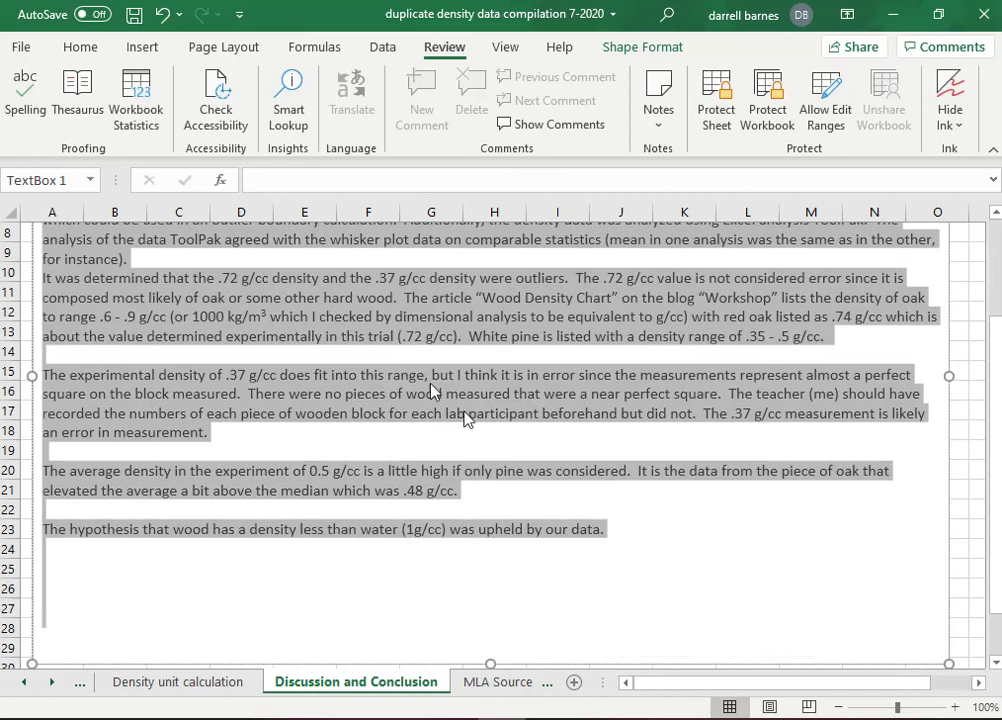
pyautogui.click(80, 50)
pyautogui.click(222, 78)
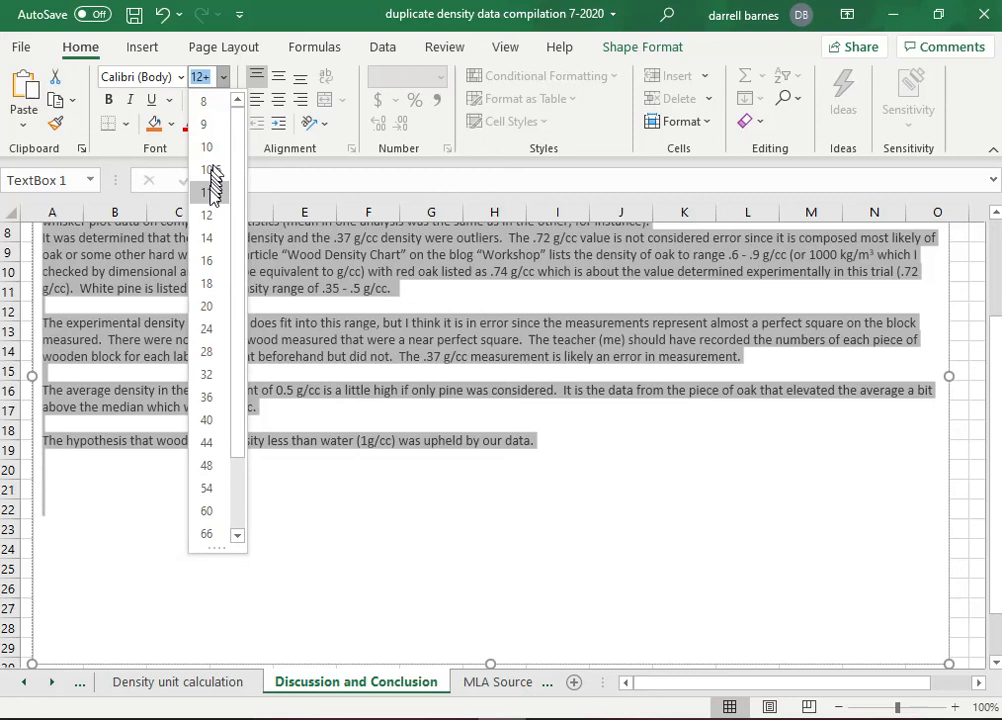
pyautogui.click(207, 215)
pyautogui.click(265, 436)
pyautogui.scroll(3, 262, 430)
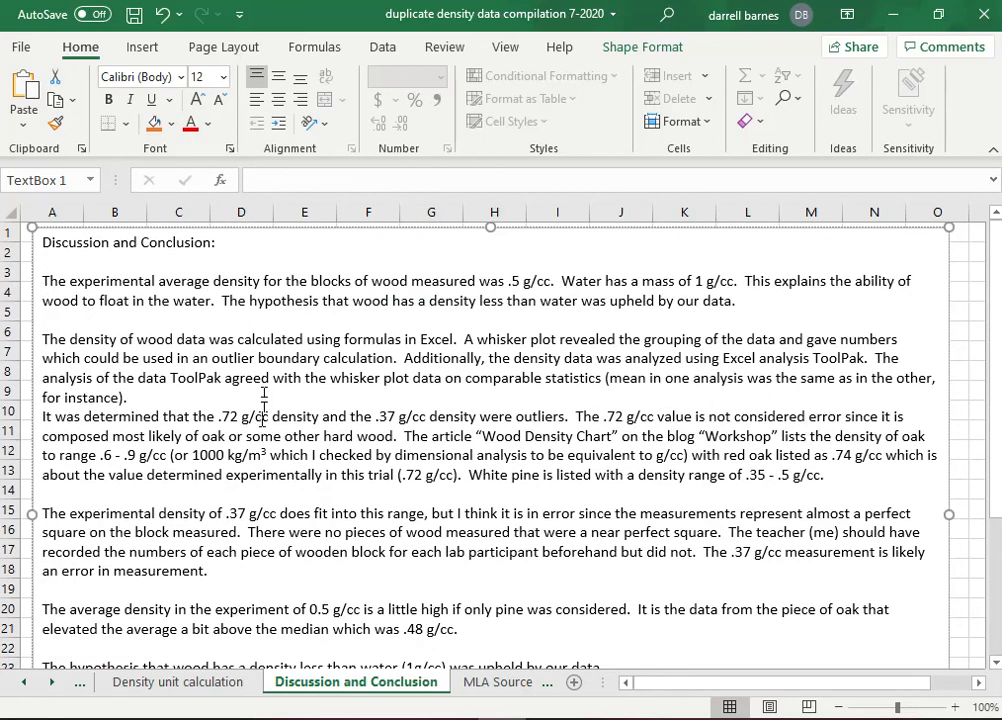
# Step: Set the font size of all the Discussion and Conclusion text to 11
pyautogui.moveTo(41, 243); pyautogui.dragTo(633, 617)
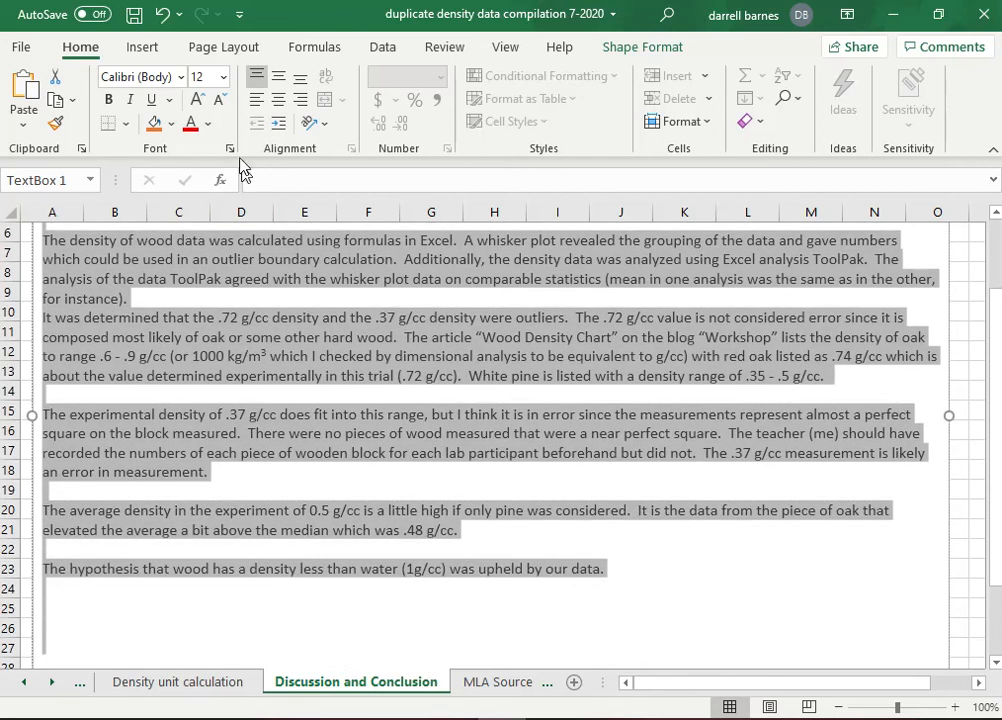
pyautogui.click(223, 77)
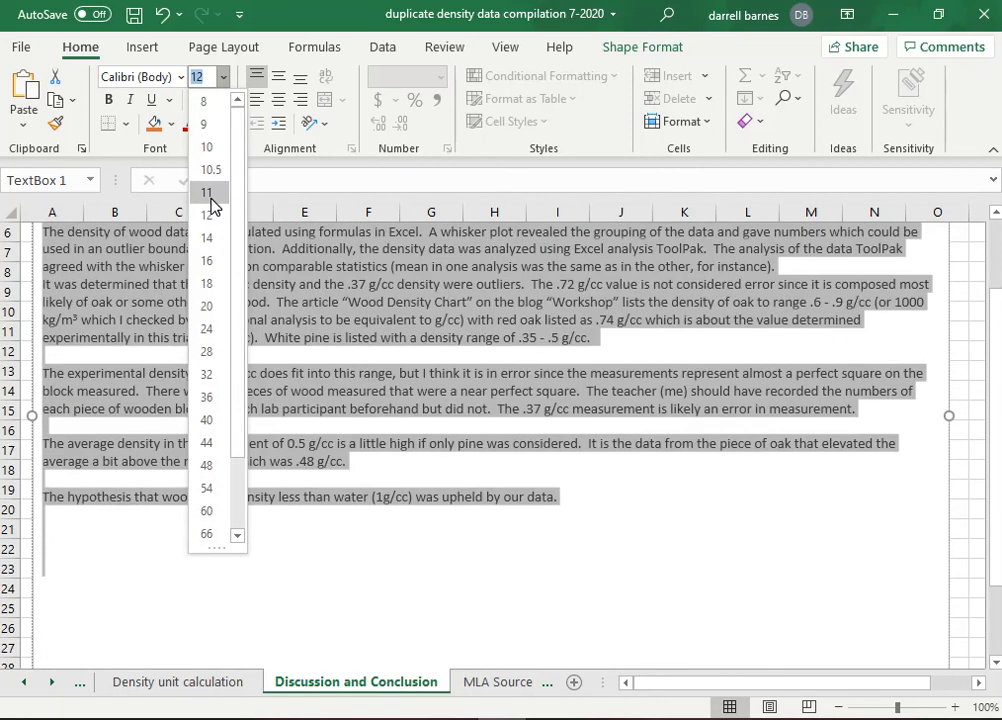
pyautogui.click(208, 193)
pyautogui.click(336, 364)
pyautogui.scroll(2, 335, 365)
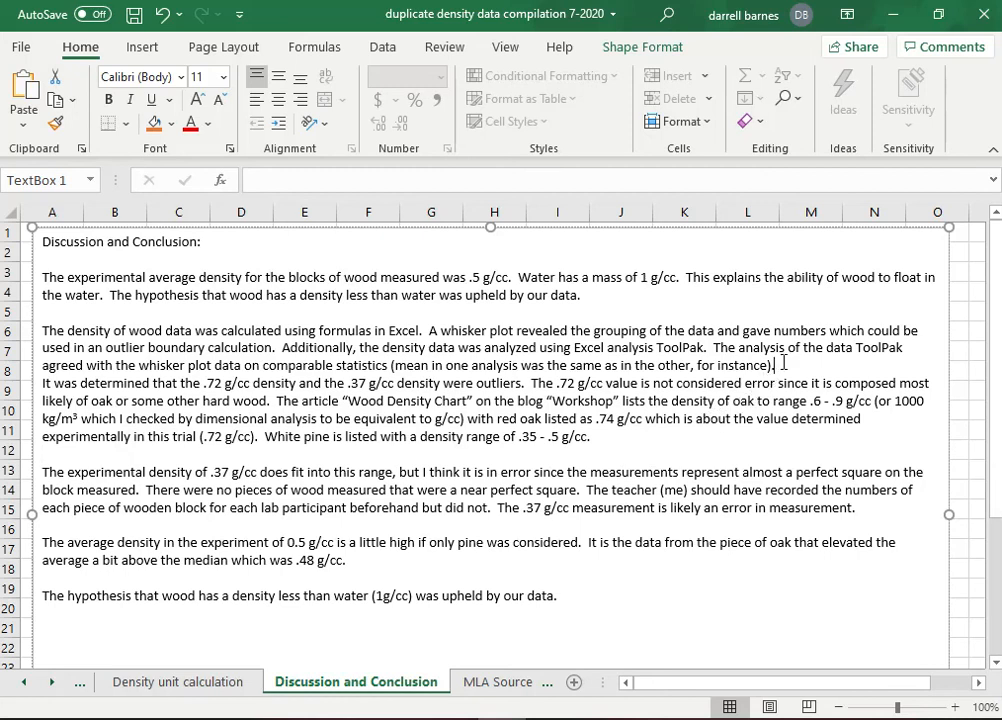
# Step: Add a blank line before the paragraph starting "It was determined" and insert "therefore" before "upheld" in the final sentence
pyautogui.press('Return')
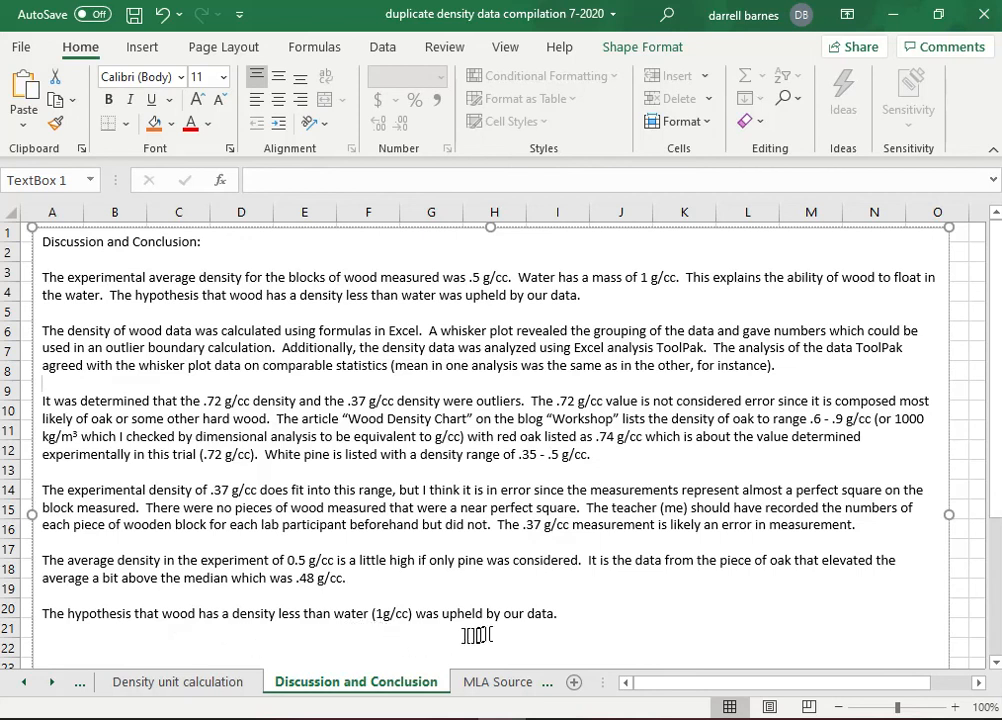
pyautogui.click(443, 615)
pyautogui.write('therefore')
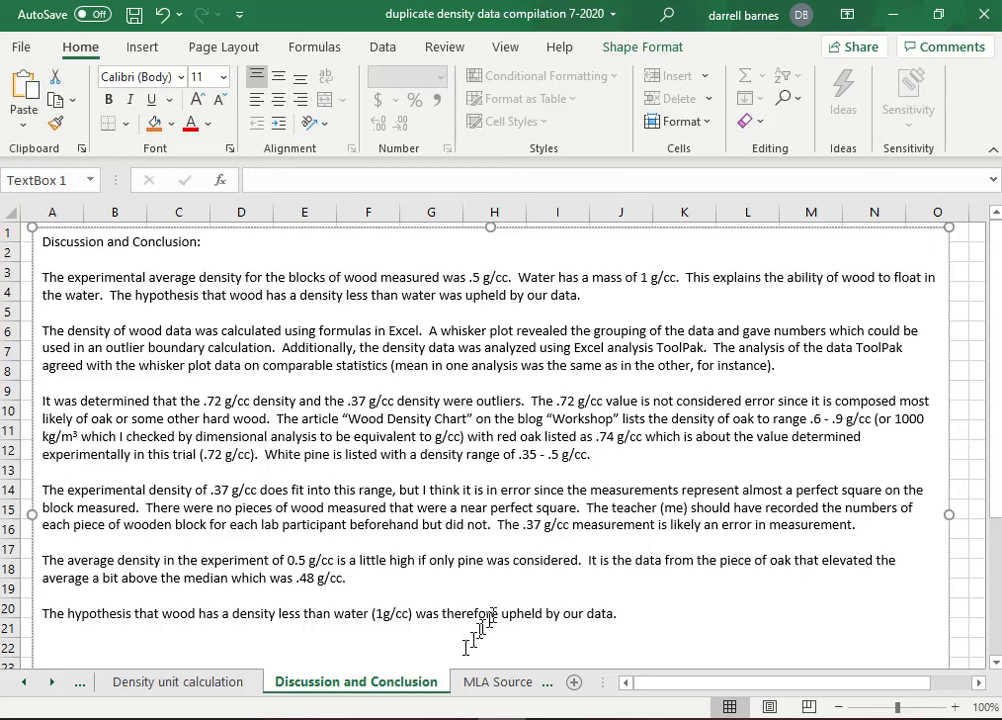
# Step: Spell-check all the text in the Discussion and Conclusion box
pyautogui.moveTo(46, 243); pyautogui.dragTo(620, 615)
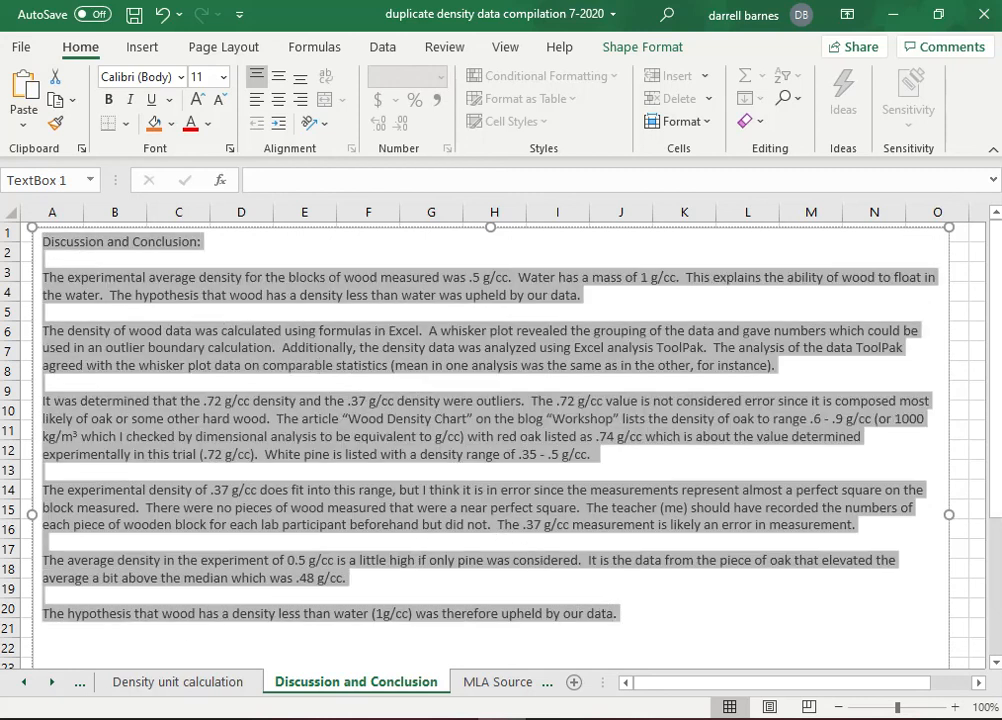
pyautogui.click(444, 47)
pyautogui.click(30, 100)
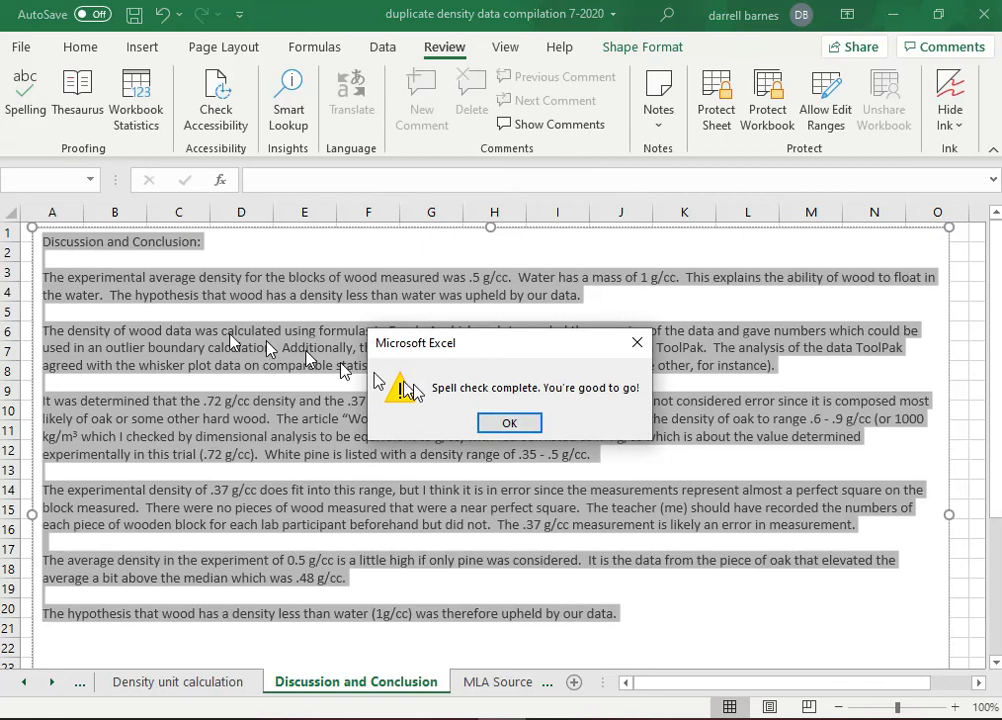
pyautogui.click(507, 423)
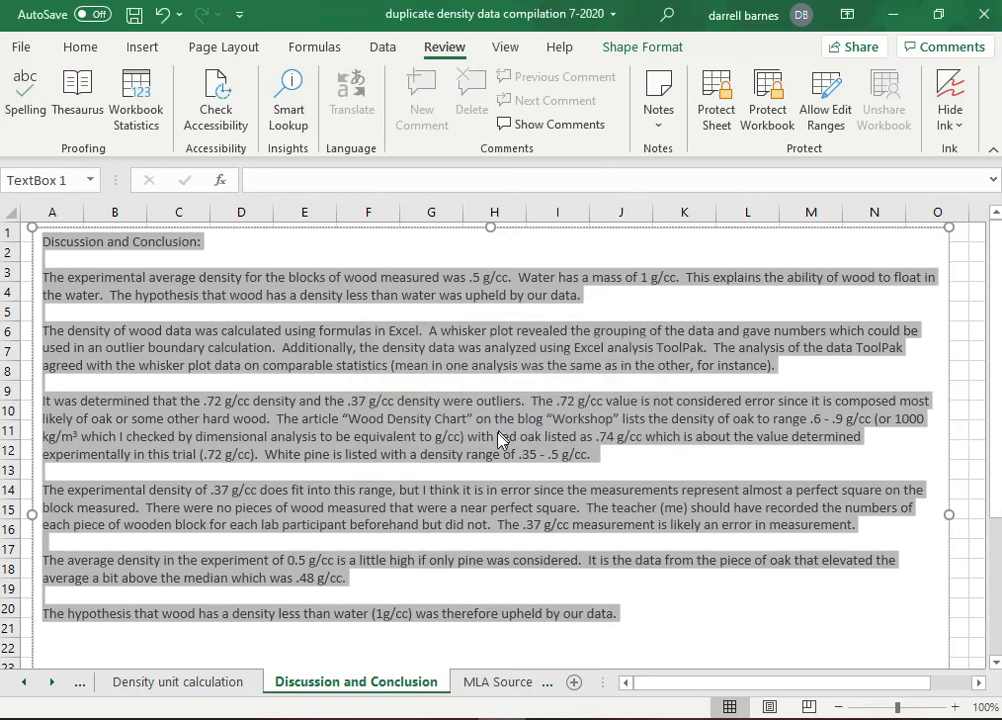
# Step: Open the MLA Sources Cited sheet and spell-check all the text in its sources box
pyautogui.click(497, 682)
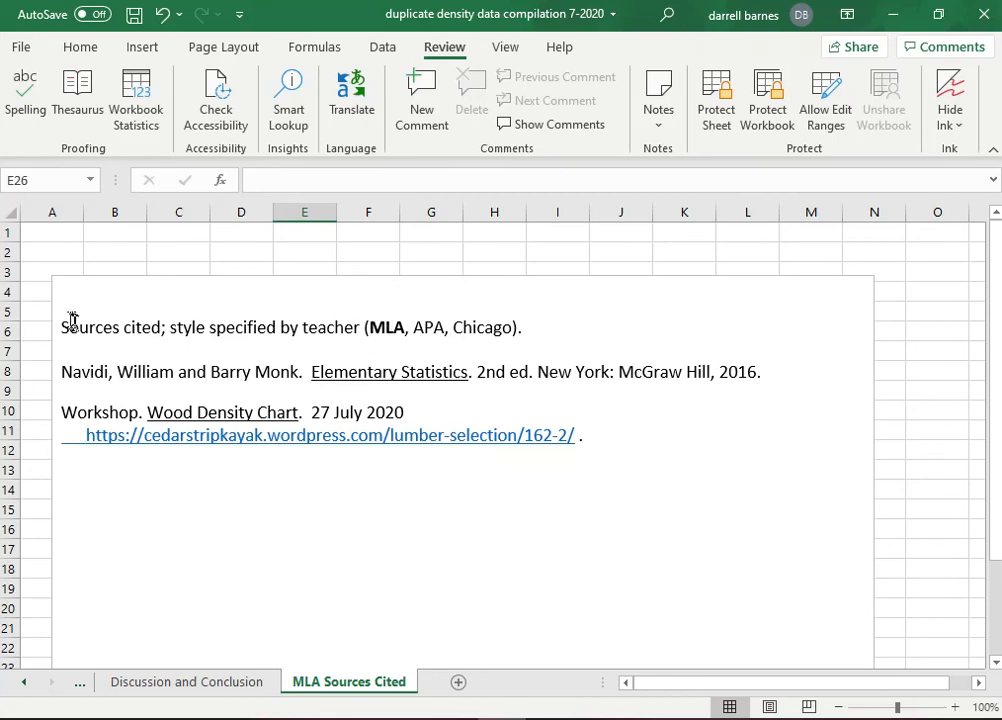
pyautogui.moveTo(61, 320); pyautogui.dragTo(570, 467)
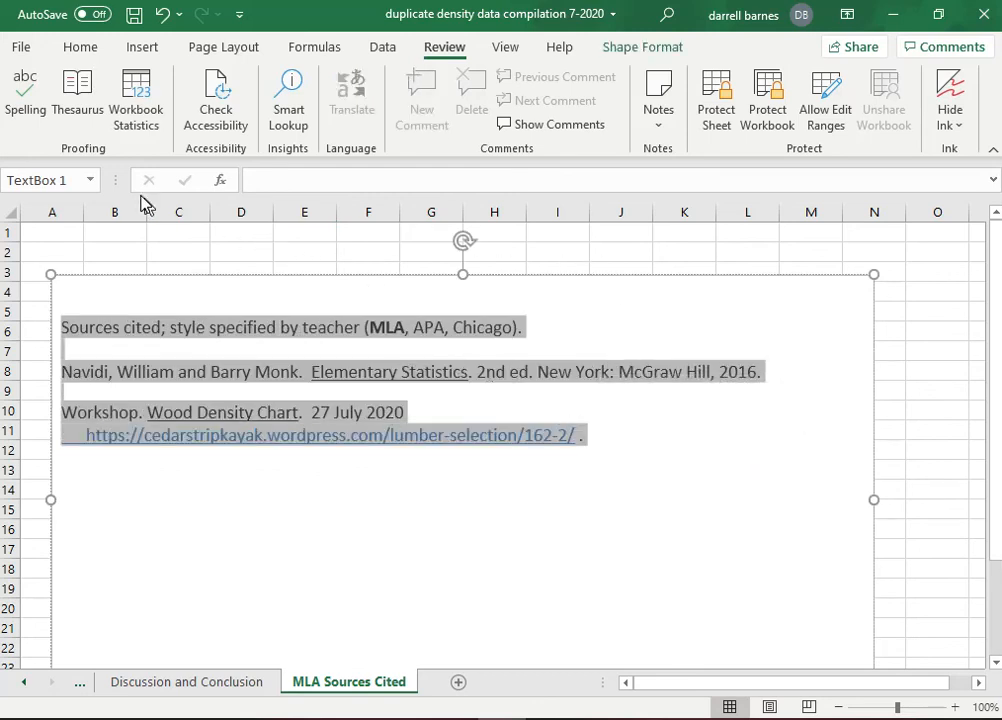
pyautogui.click(27, 106)
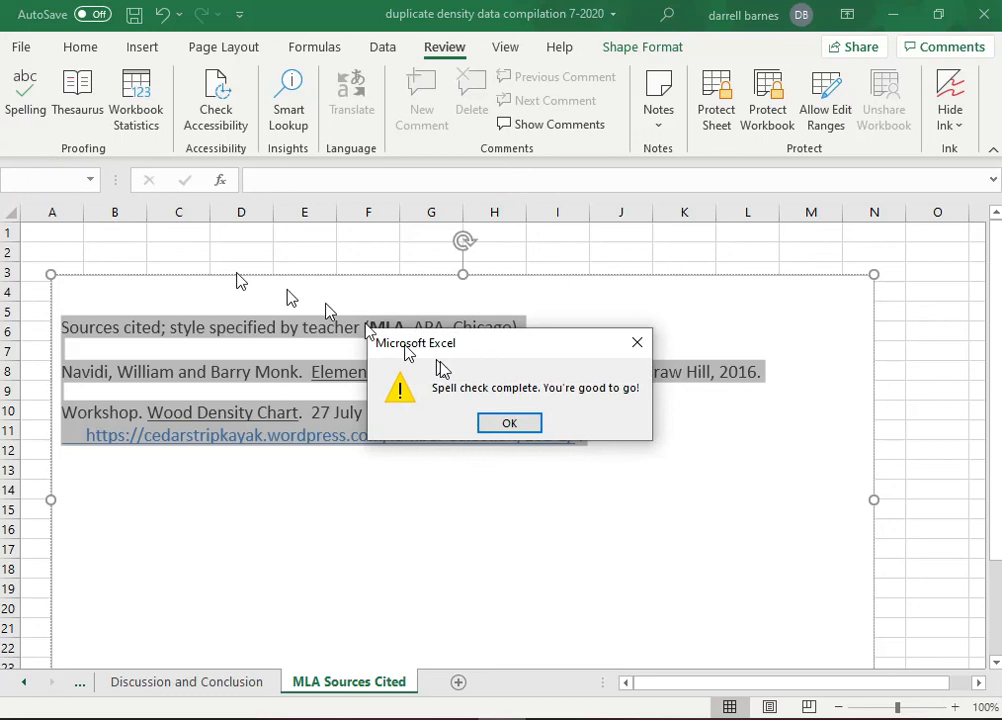
pyautogui.click(512, 420)
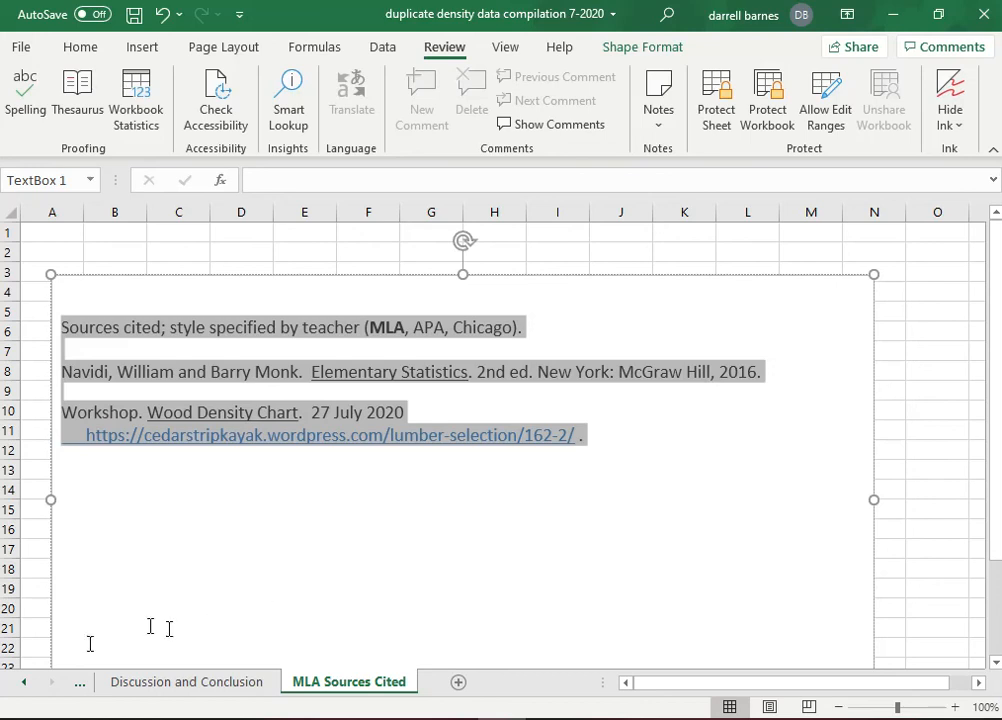
# Step: Review the Density lab title page, Introduction and Hypothesis, and Materials and Methods sheets in turn
pyautogui.click(20, 682)
pyautogui.click(20, 682)
pyautogui.click(20, 682)
pyautogui.click(20, 682)
pyautogui.click(20, 682)
pyautogui.click(20, 682)
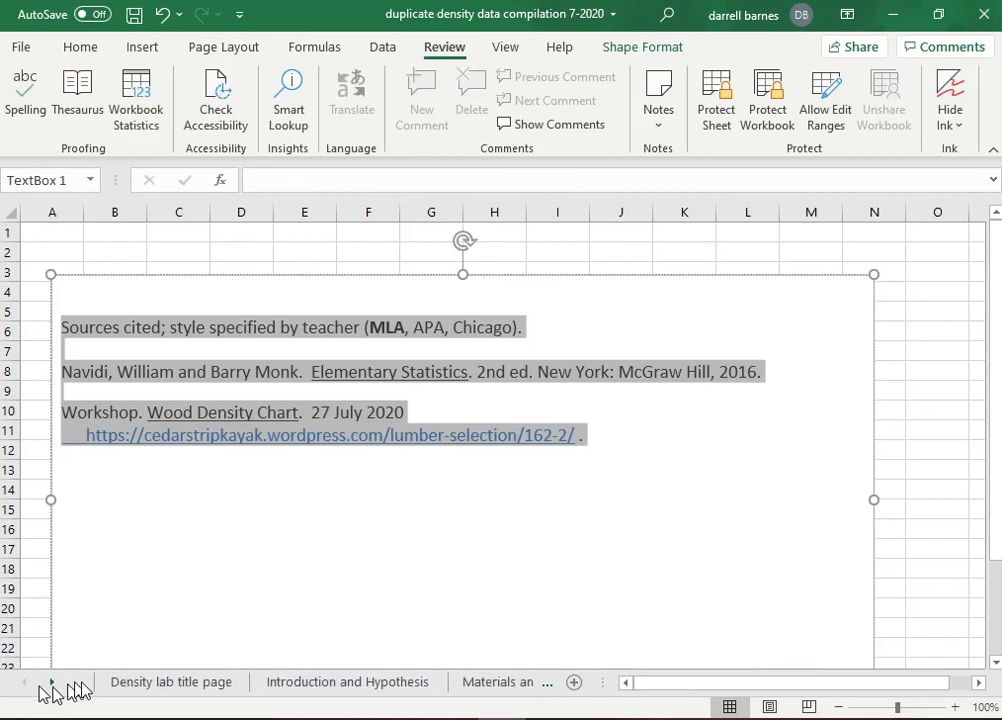
pyautogui.click(118, 684)
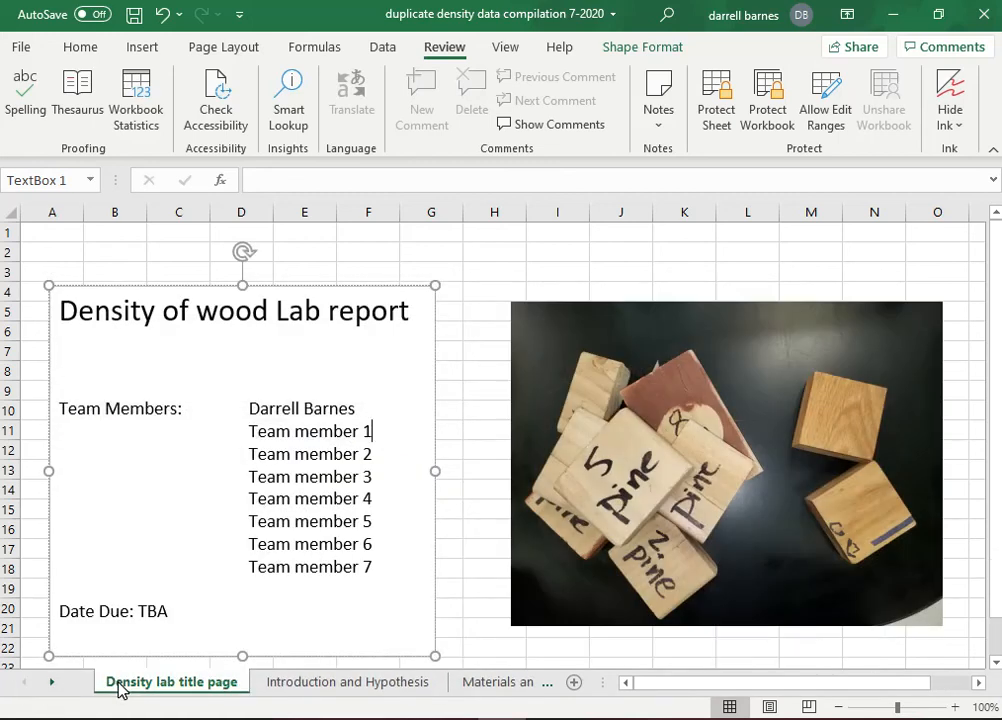
pyautogui.click(283, 684)
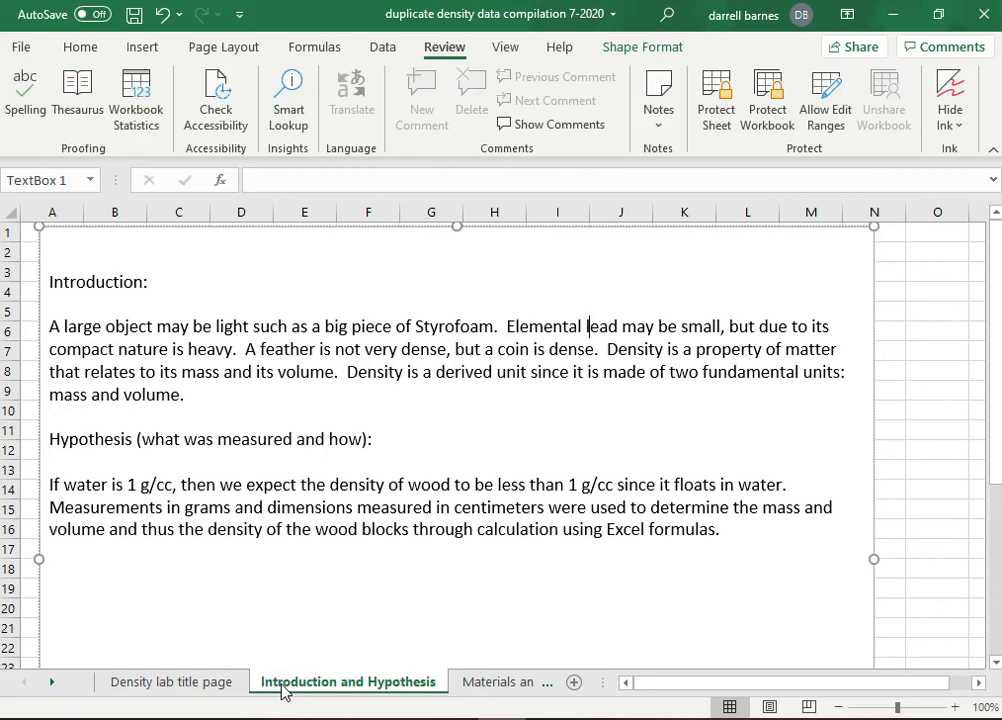
pyautogui.click(481, 684)
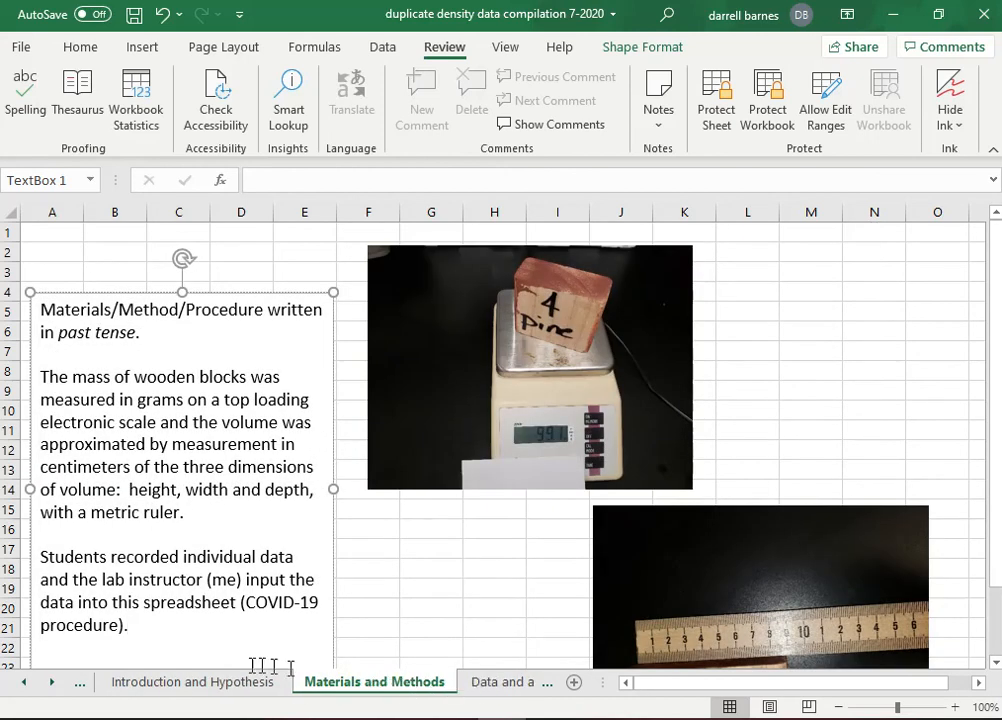
# Step: On the Data and analysis sheet, reshape the caption box under the statistics to fit columns A to B, about rows 12 to 18
pyautogui.click(54, 684)
pyautogui.click(55, 684)
pyautogui.click(128, 688)
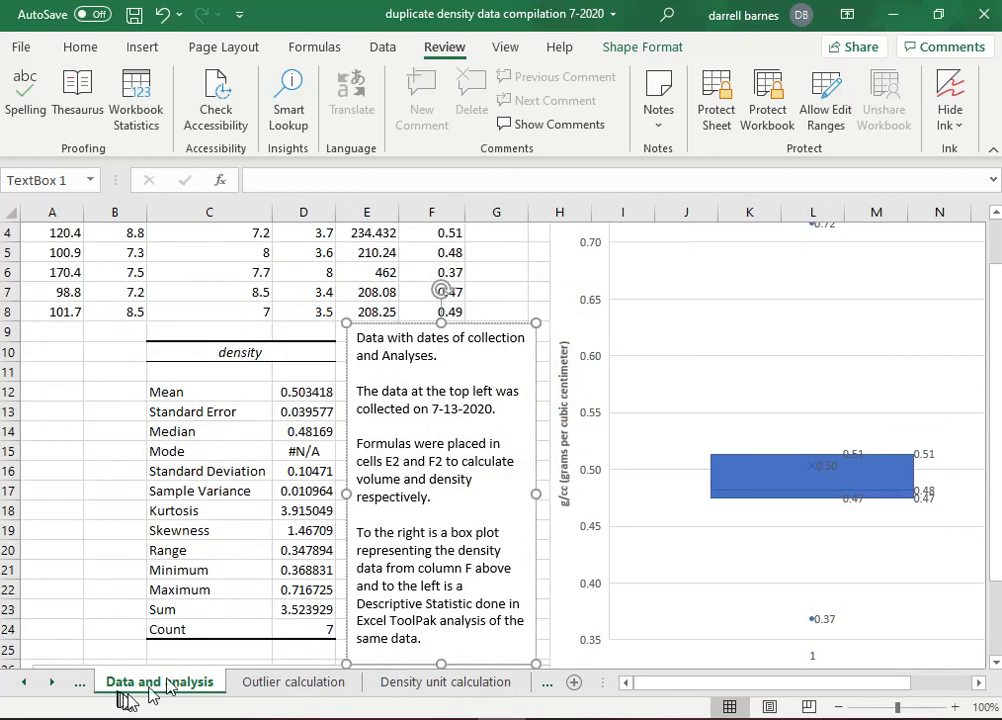
pyautogui.click(501, 278)
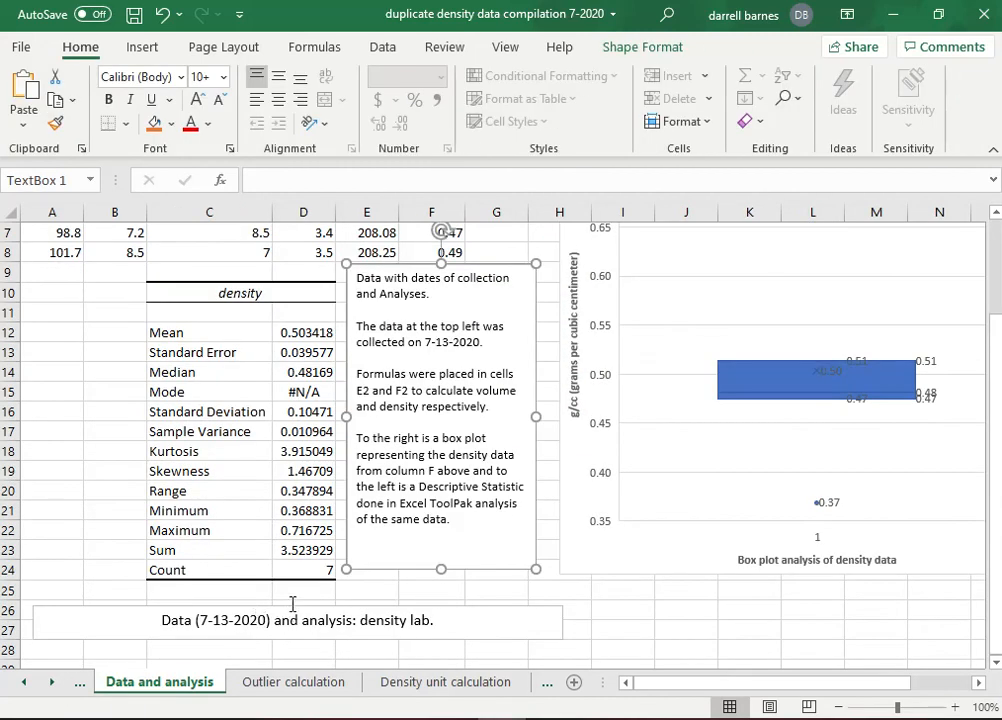
pyautogui.click(76, 607)
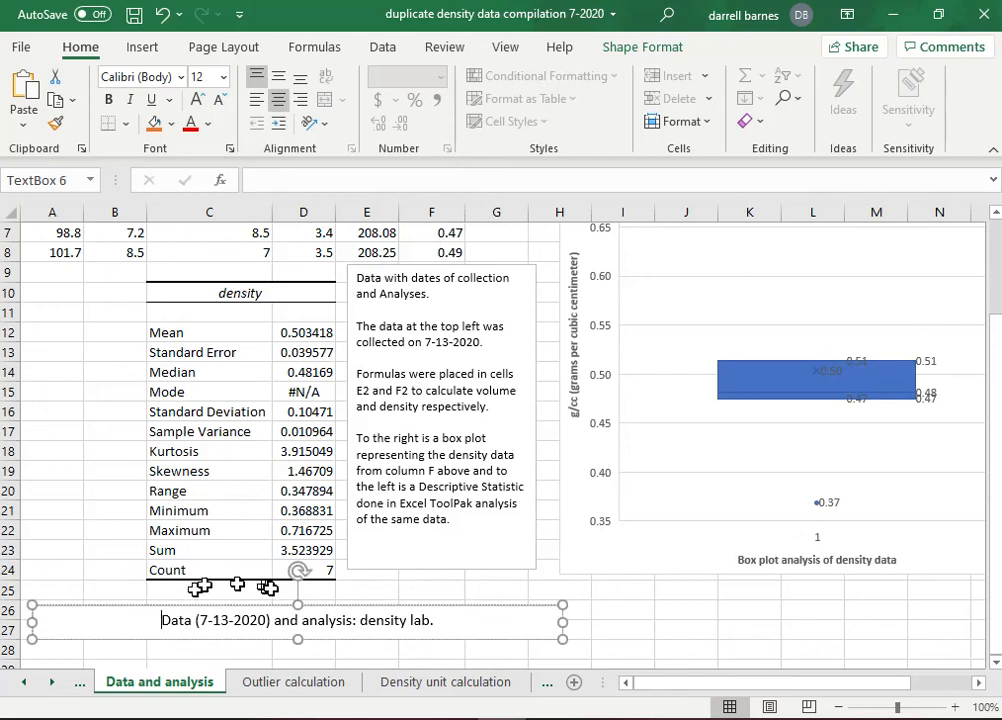
pyautogui.moveTo(32, 605); pyautogui.dragTo(40, 332)
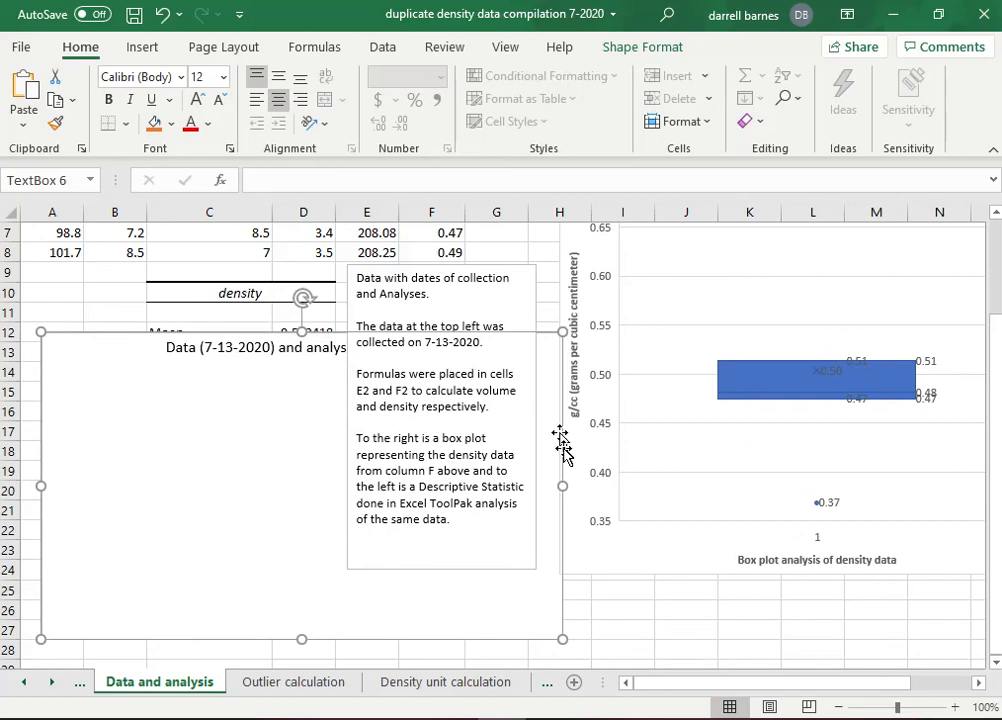
pyautogui.moveTo(566, 487); pyautogui.dragTo(126, 418)
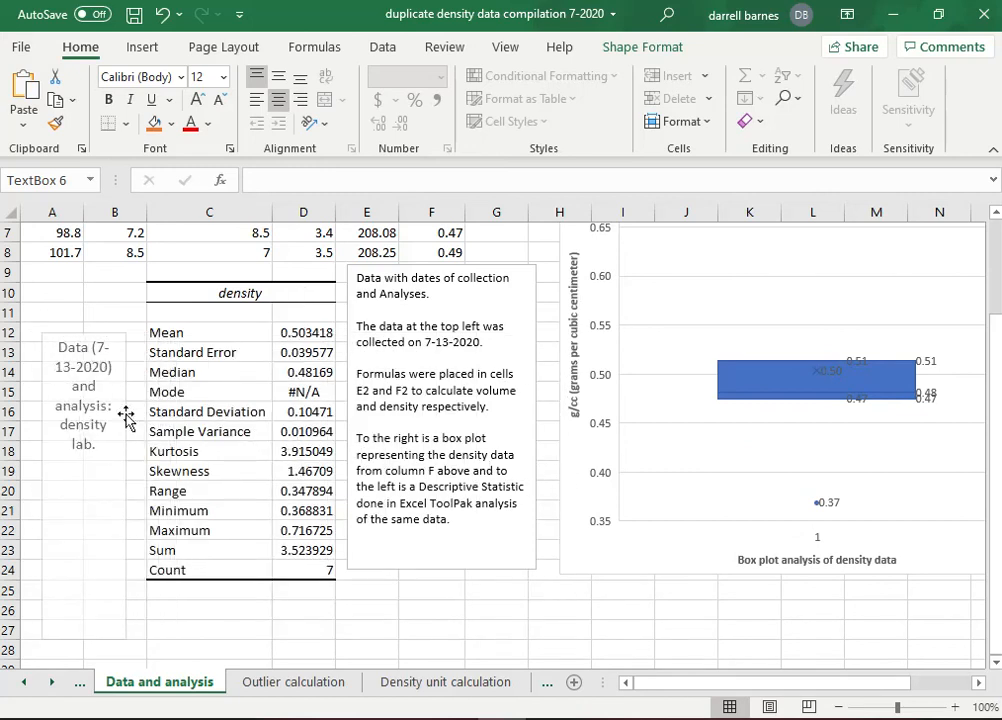
pyautogui.moveTo(85, 645); pyautogui.dragTo(88, 466)
pyautogui.moveTo(41, 396); pyautogui.dragTo(22, 395)
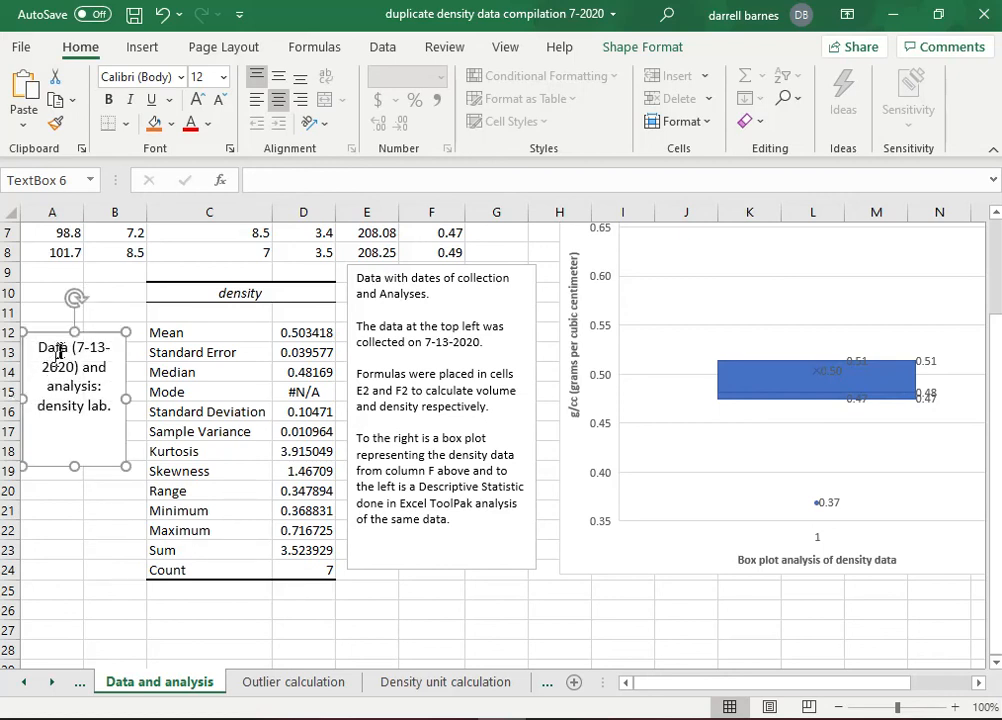
# Step: Put "Data" on its own line in the caption, delete "(7-13-2020)" before "and analysis: density lab.", and widen the box slightly
pyautogui.click(72, 347)
pyautogui.press('Return')
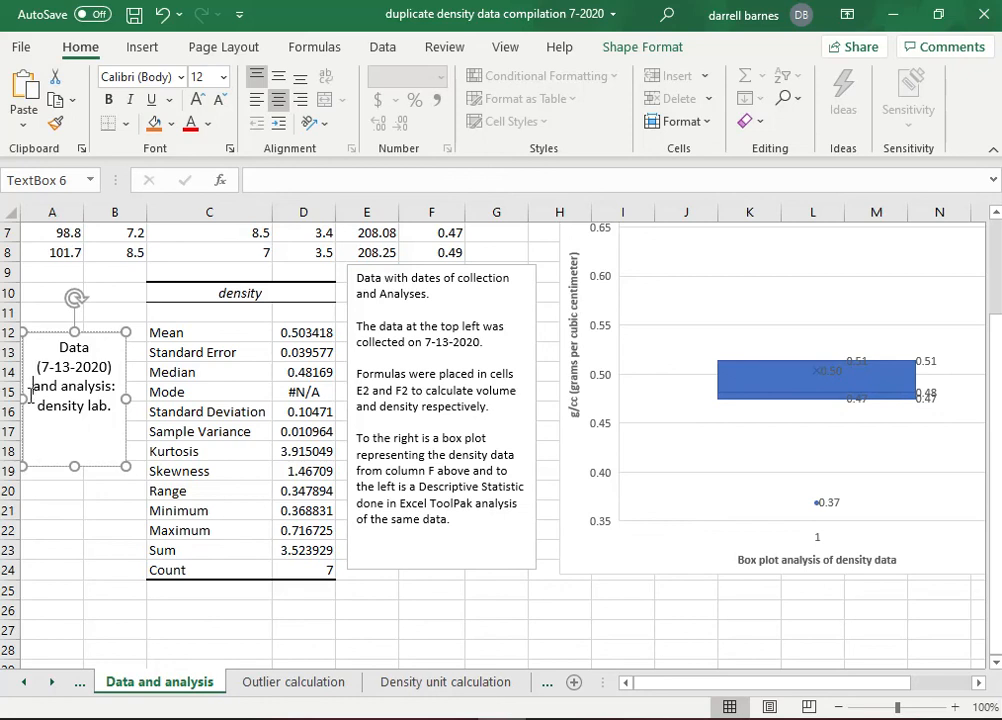
pyautogui.press('BackSpace')
pyautogui.press('BackSpace')
pyautogui.press('BackSpace')
pyautogui.press('BackSpace')
pyautogui.press('BackSpace')
pyautogui.press('BackSpace')
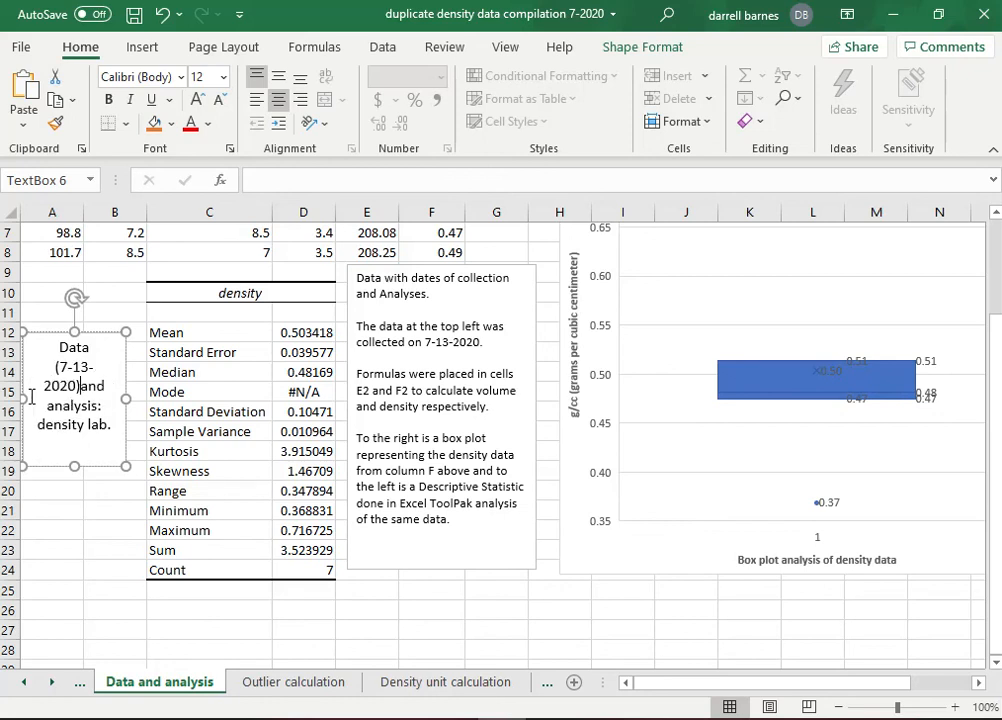
pyautogui.press('BackSpace')
pyautogui.press('BackSpace')
pyautogui.press('BackSpace')
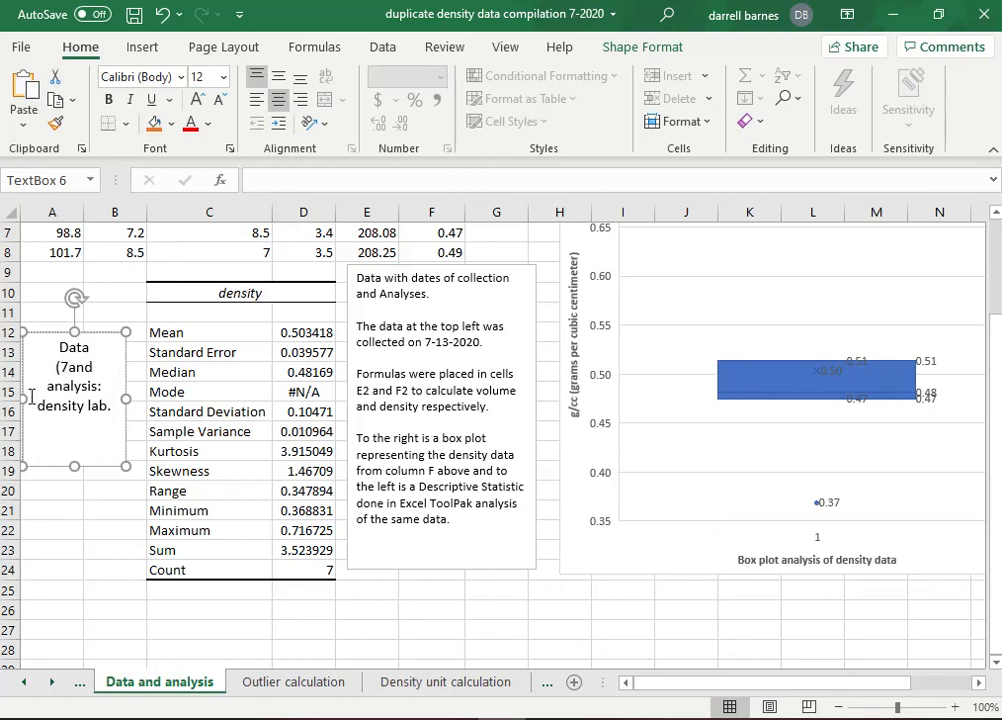
pyautogui.press('BackSpace')
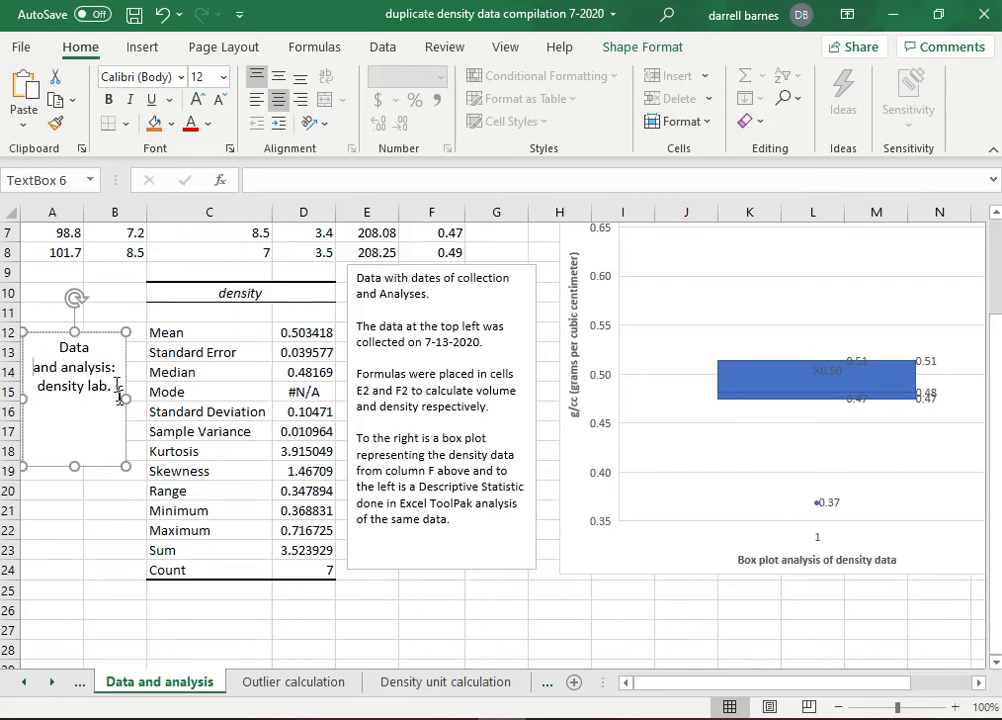
pyautogui.moveTo(124, 397); pyautogui.dragTo(136, 398)
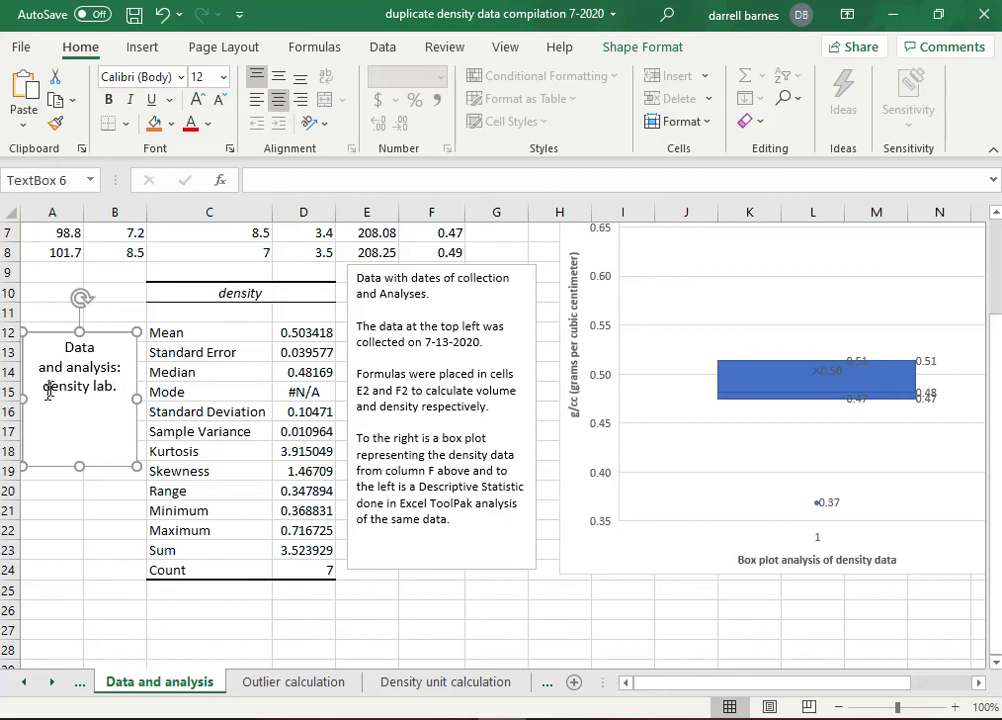
# Step: Make the entire "Data and analysis: density lab." caption bold in its text box beside the statistics table
pyautogui.moveTo(68, 347); pyautogui.dragTo(117, 386)
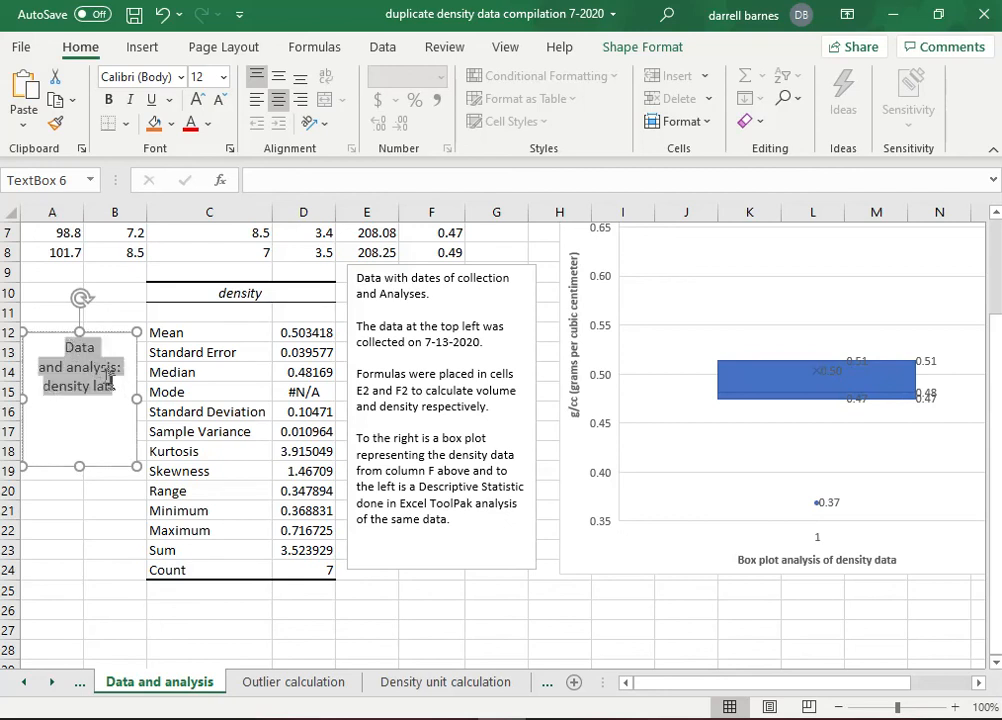
pyautogui.click(104, 386)
pyautogui.moveTo(68, 348); pyautogui.dragTo(115, 388)
pyautogui.click(133, 358)
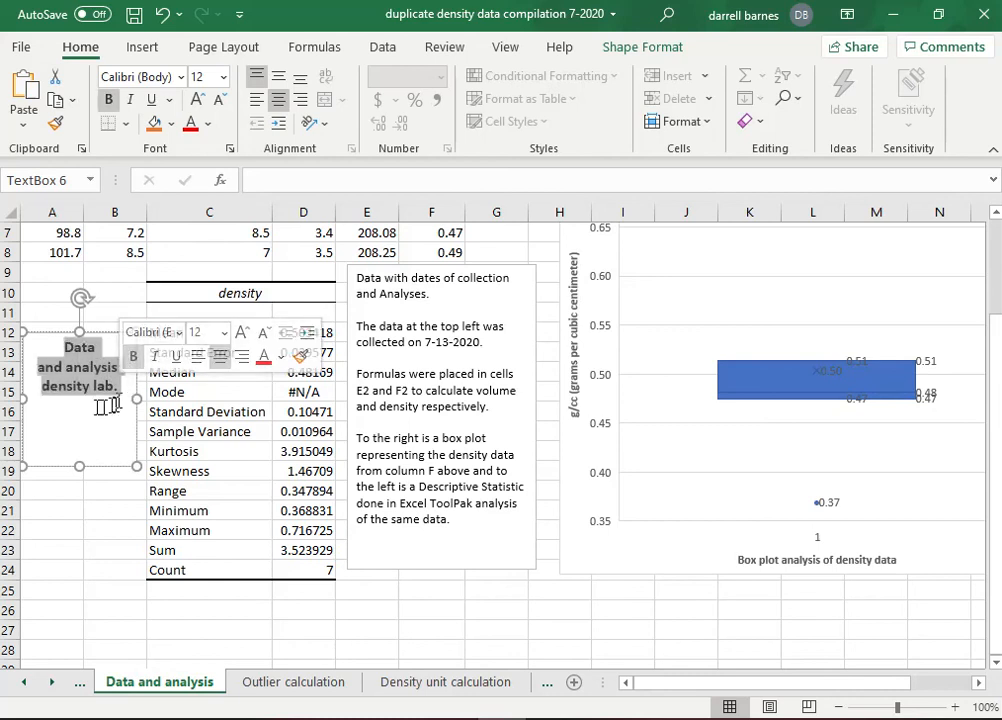
pyautogui.click(33, 403)
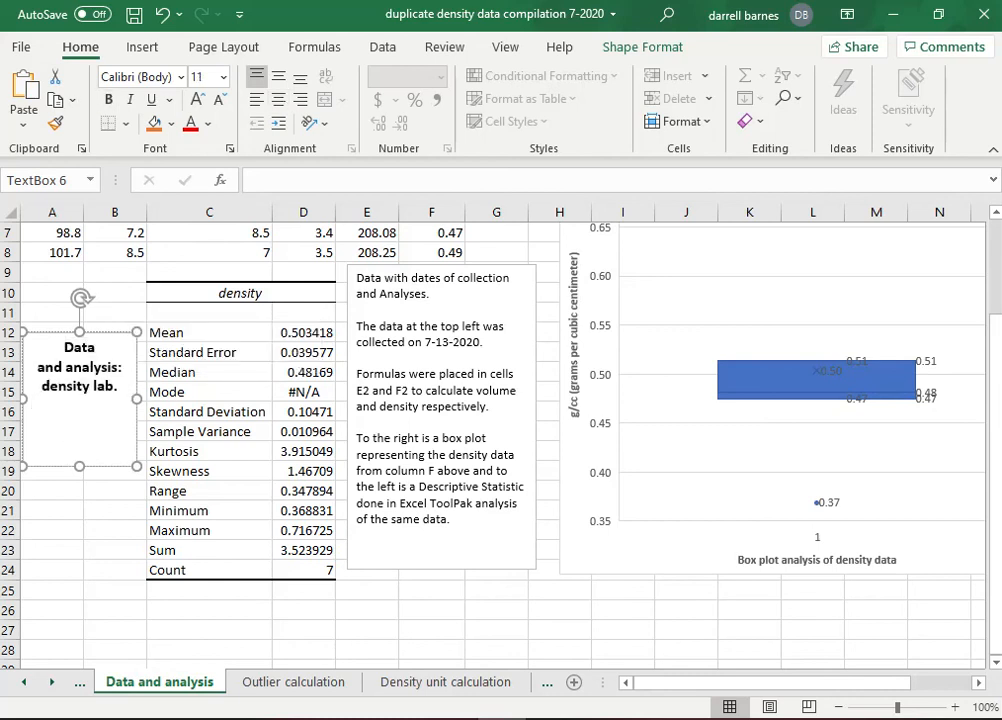
# Step: Review the layout of the Data and analysis, Outlier calculation and Density unit calculation sheets, clearing any leftover selections
pyautogui.scroll(2, 505, 600)
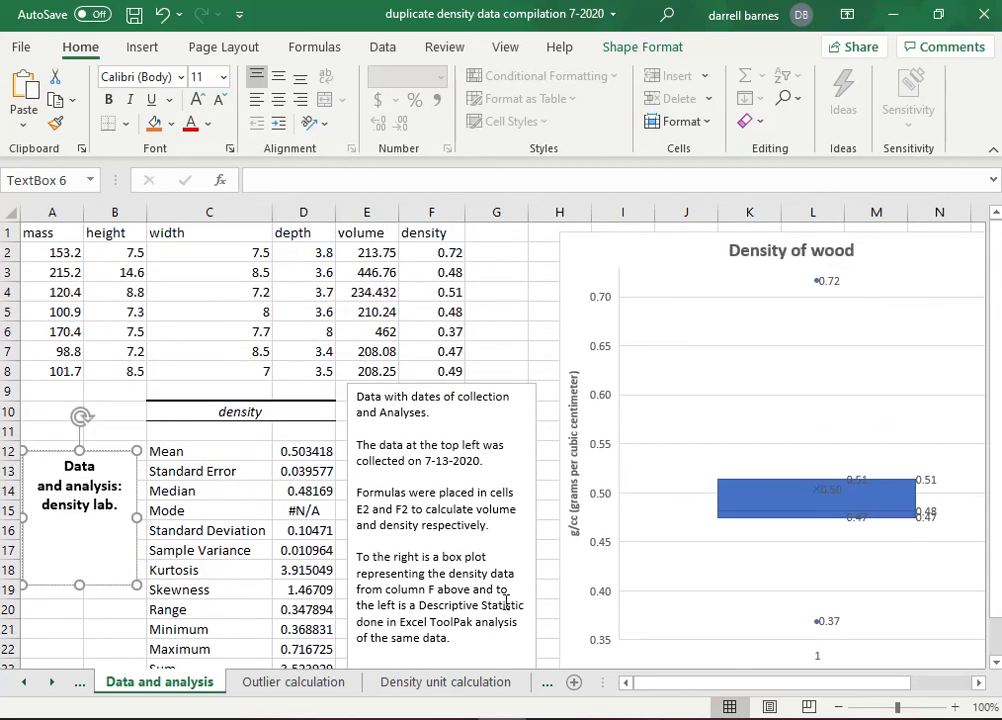
pyautogui.scroll(-1, 506, 605)
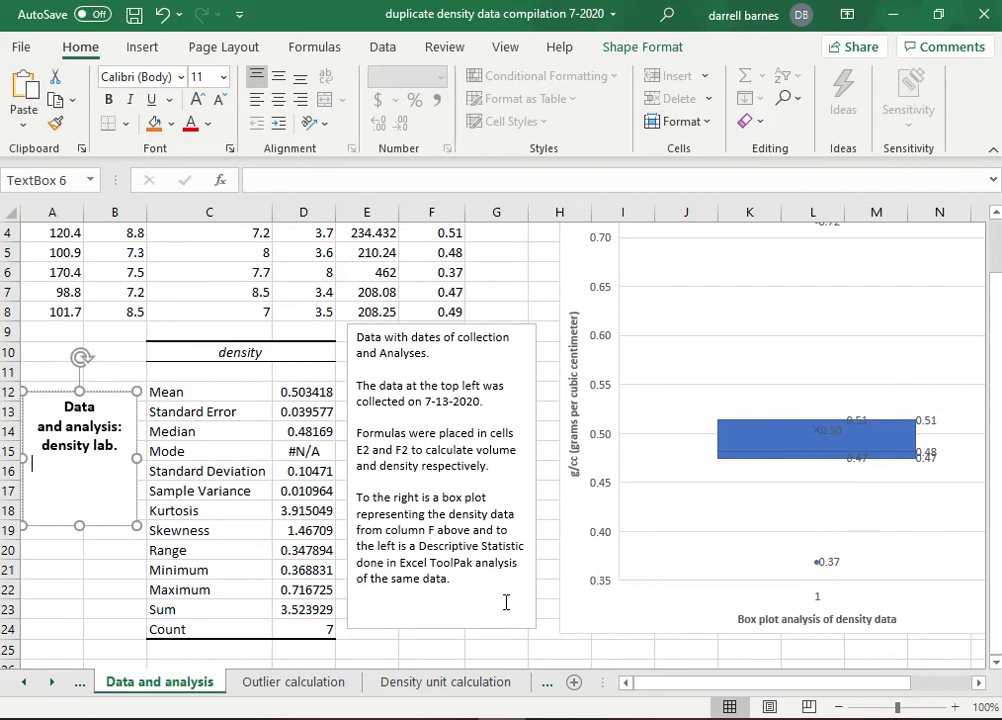
pyautogui.scroll(1, 506, 602)
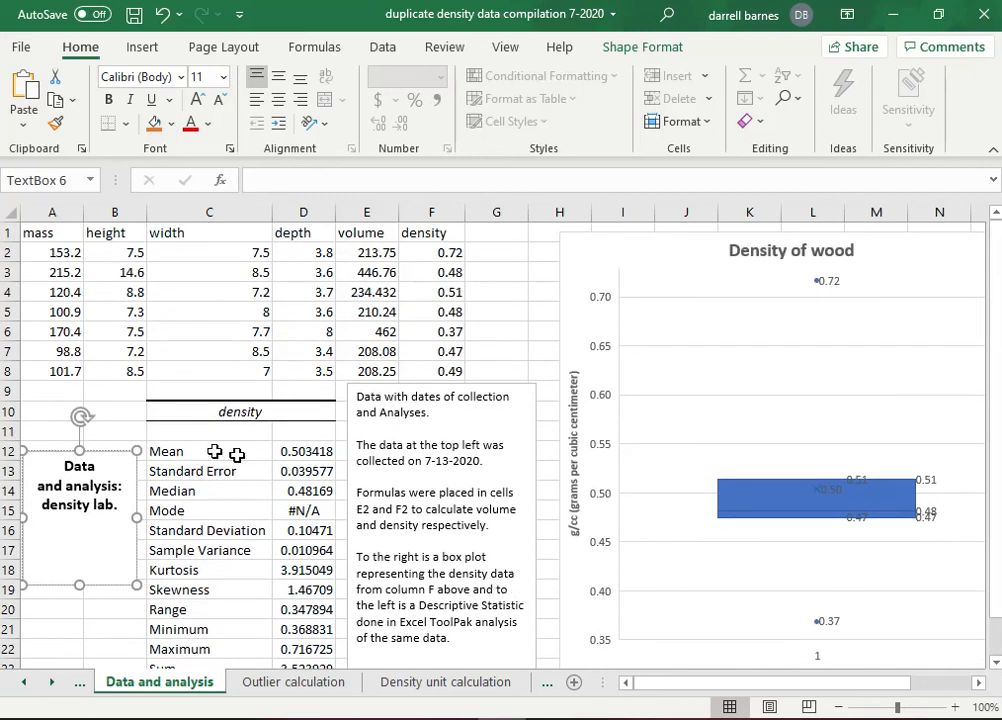
pyautogui.click(237, 455)
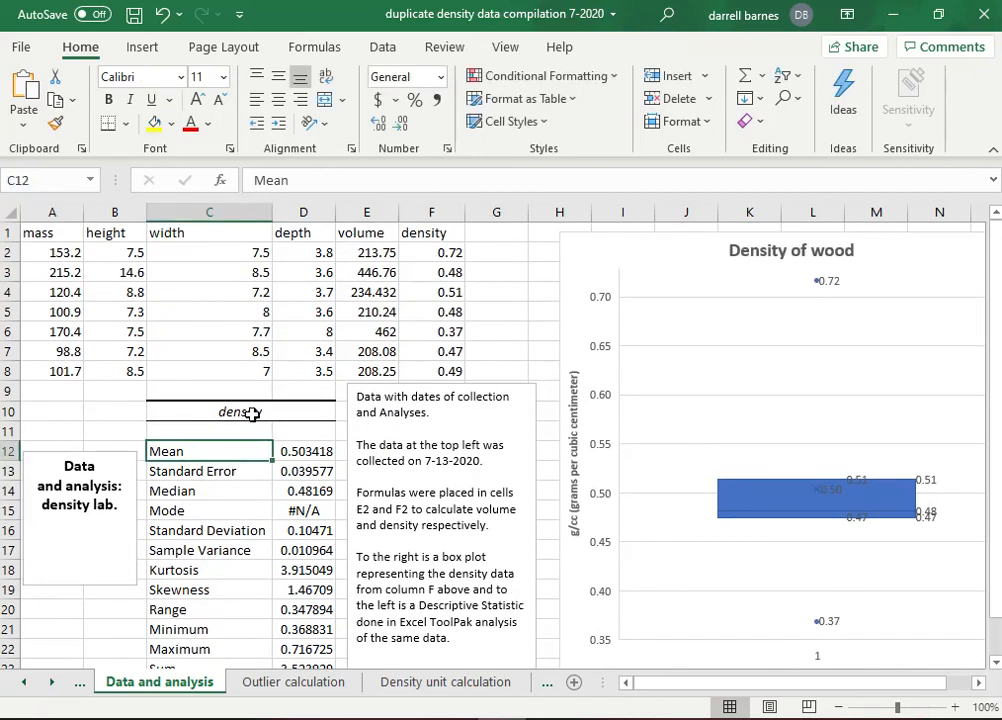
pyautogui.click(253, 416)
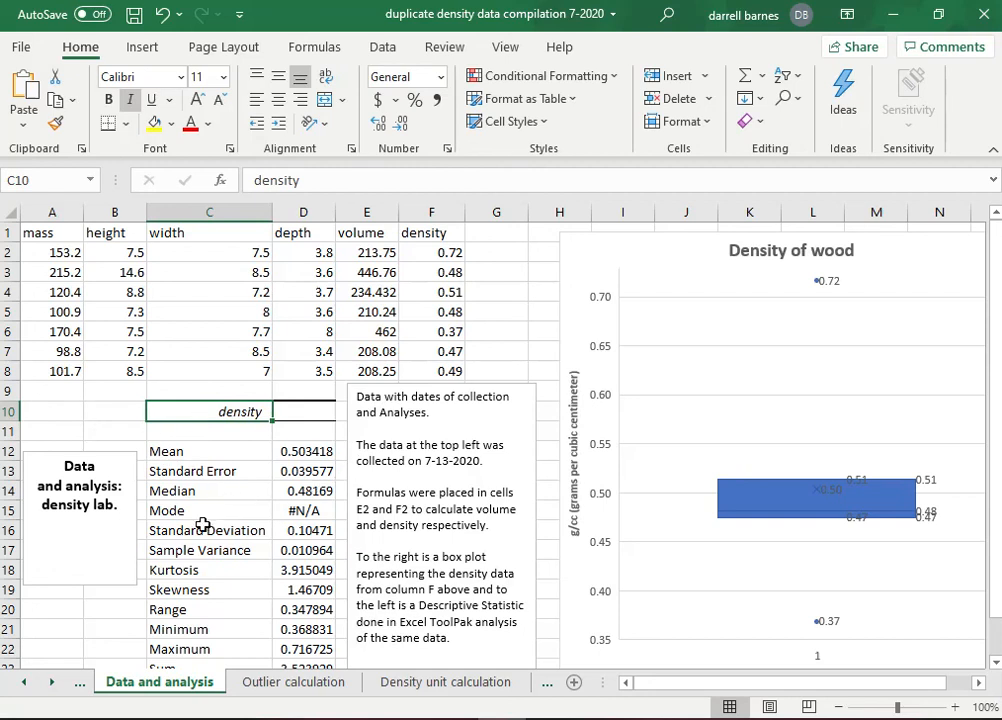
pyautogui.click(291, 684)
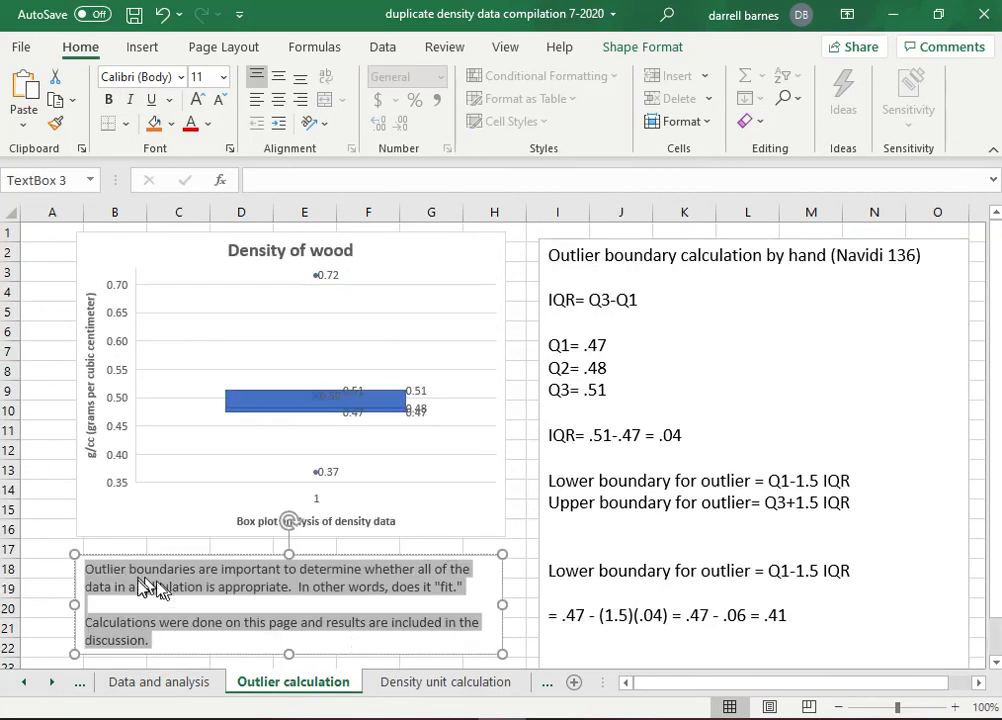
pyautogui.click(40, 526)
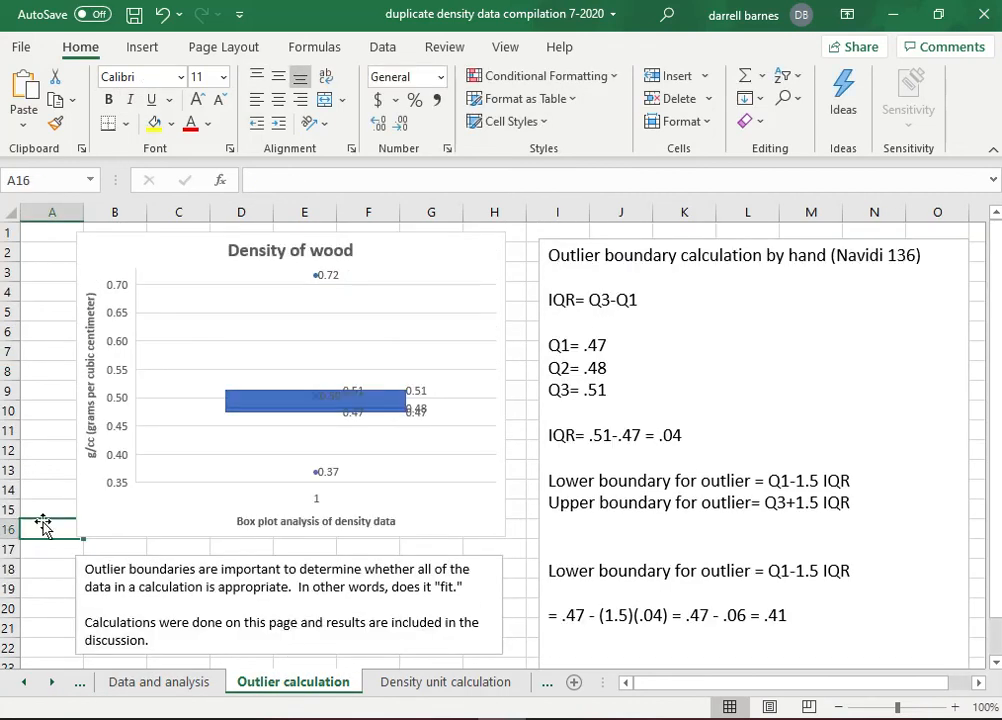
pyautogui.click(446, 682)
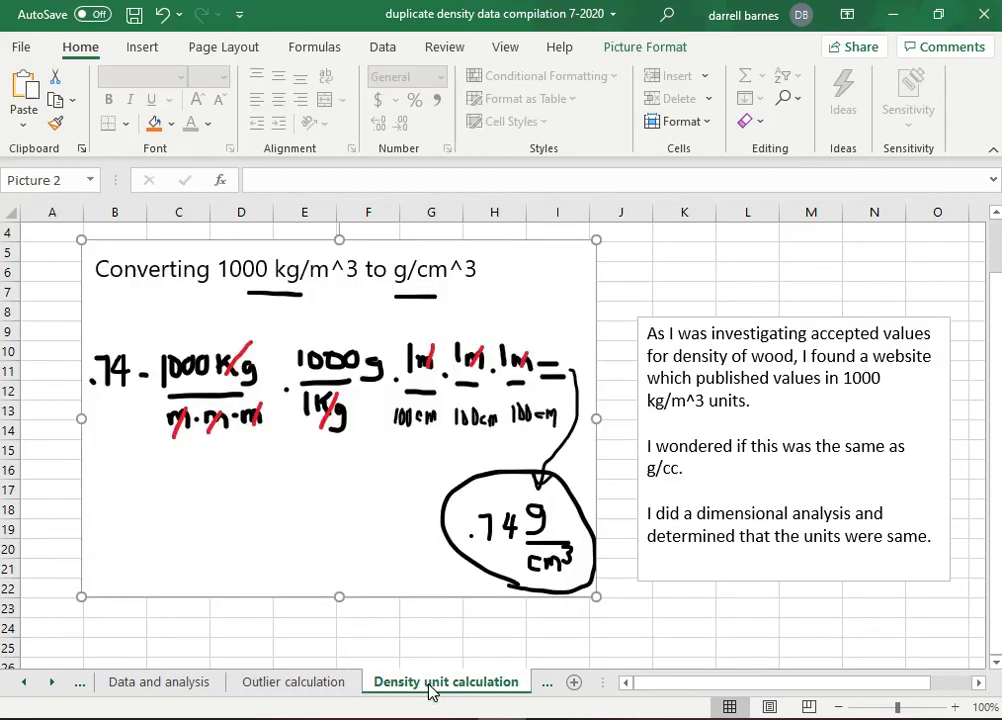
pyautogui.click(645, 625)
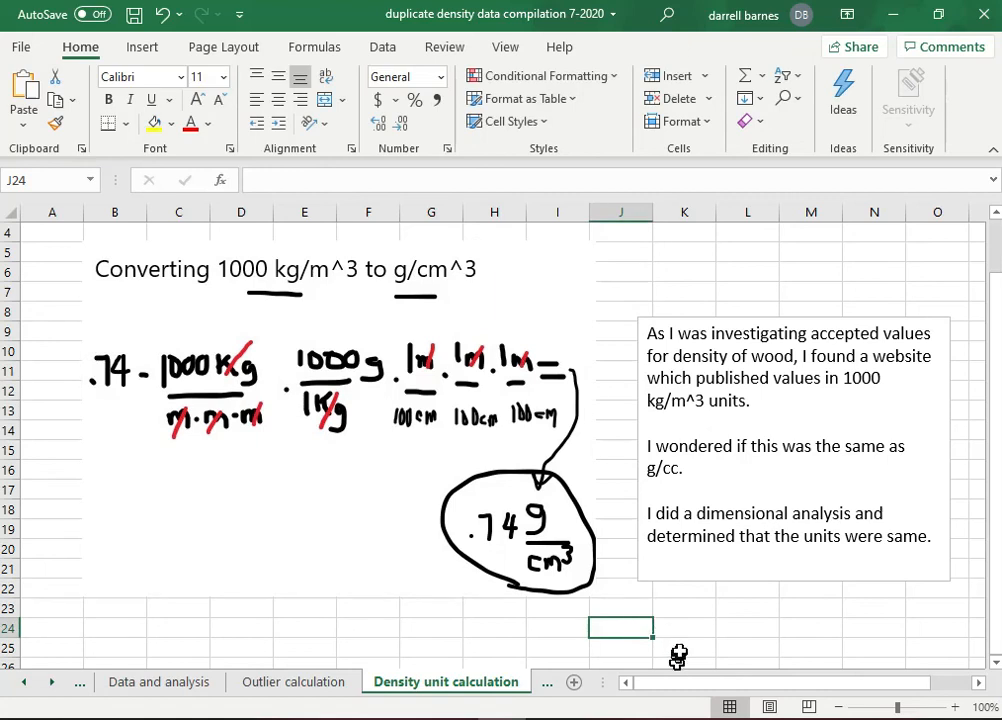
# Step: Review the Discussion and Conclusion sheet, clearing its text selection, and check the MLA Sources Cited sheet
pyautogui.click(51, 685)
pyautogui.click(51, 685)
pyautogui.click(446, 685)
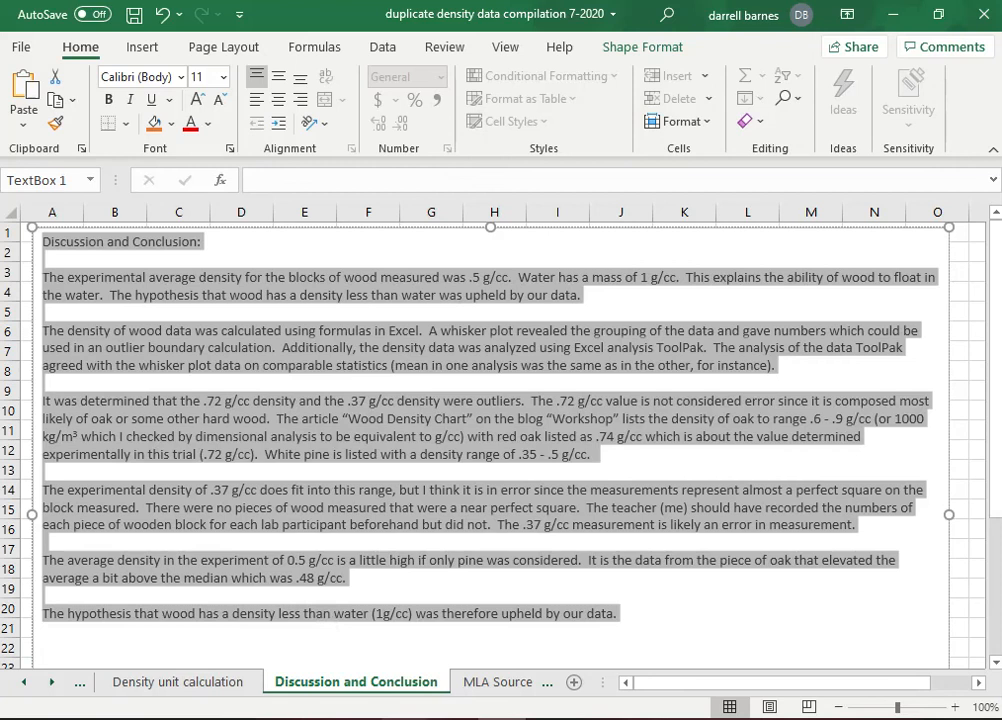
pyautogui.click(318, 507)
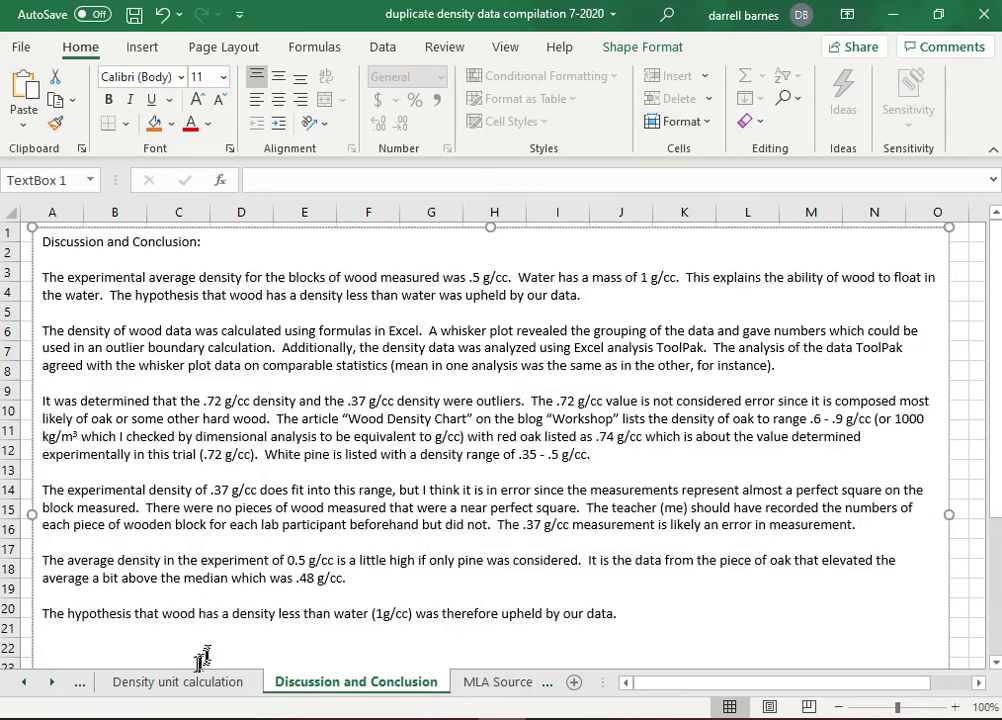
pyautogui.click(50, 682)
pyautogui.click(325, 683)
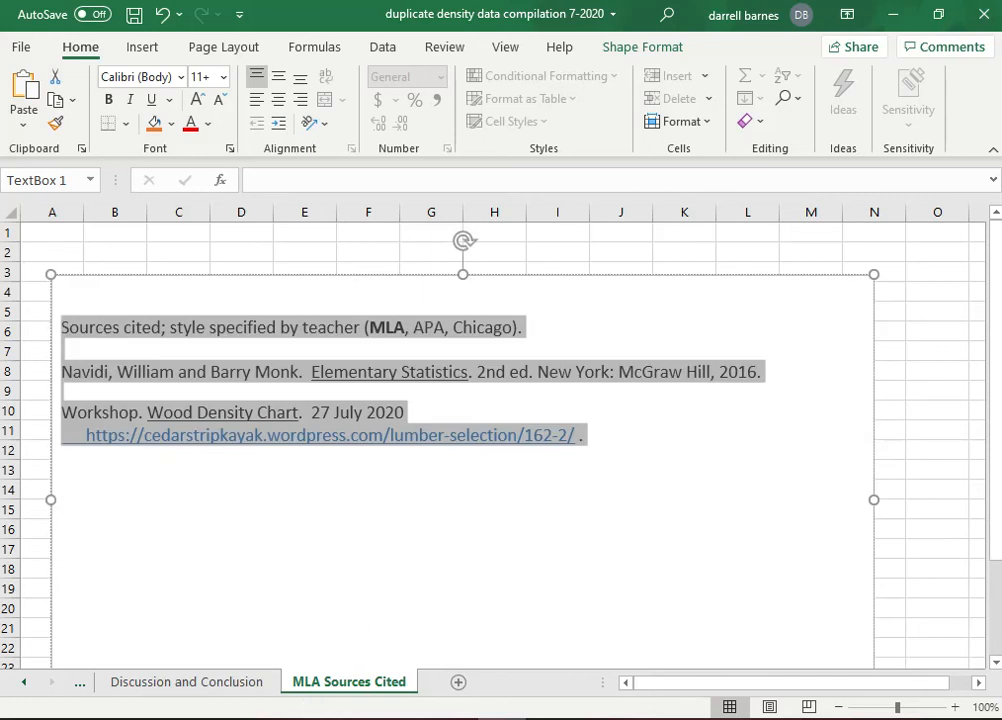
# Step: Save the reviewed density lab workbook
pyautogui.click(30, 48)
pyautogui.click(36, 254)
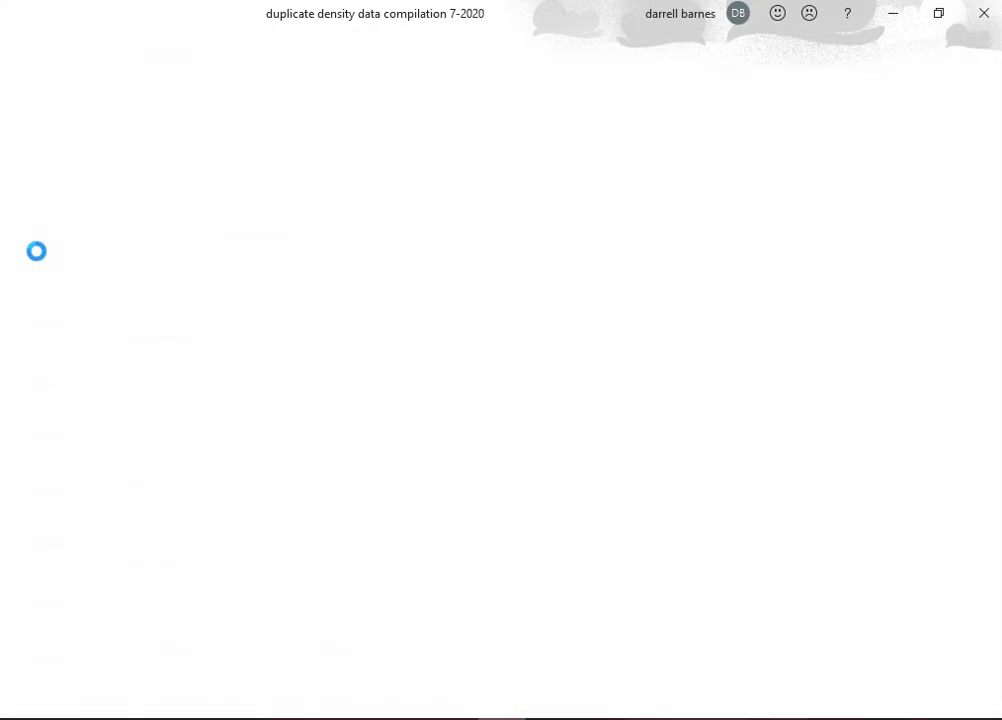